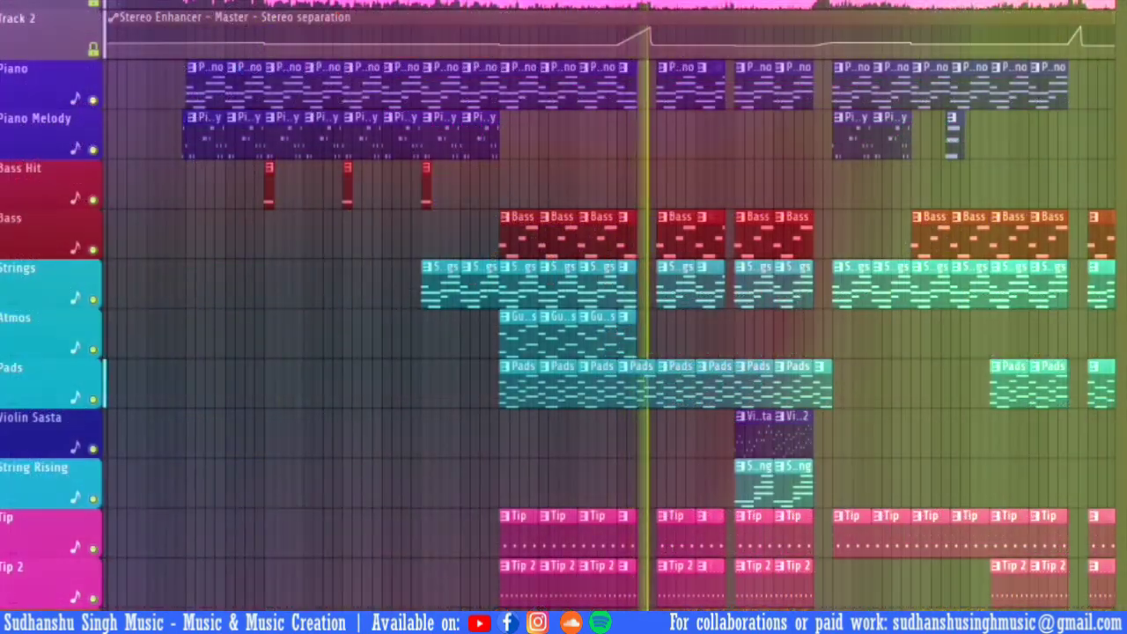
Examine the arrangement during playback, from the stereo separation automation and Piano tracks down to the percussion tracks
scroll(722, 7, "up", 6)
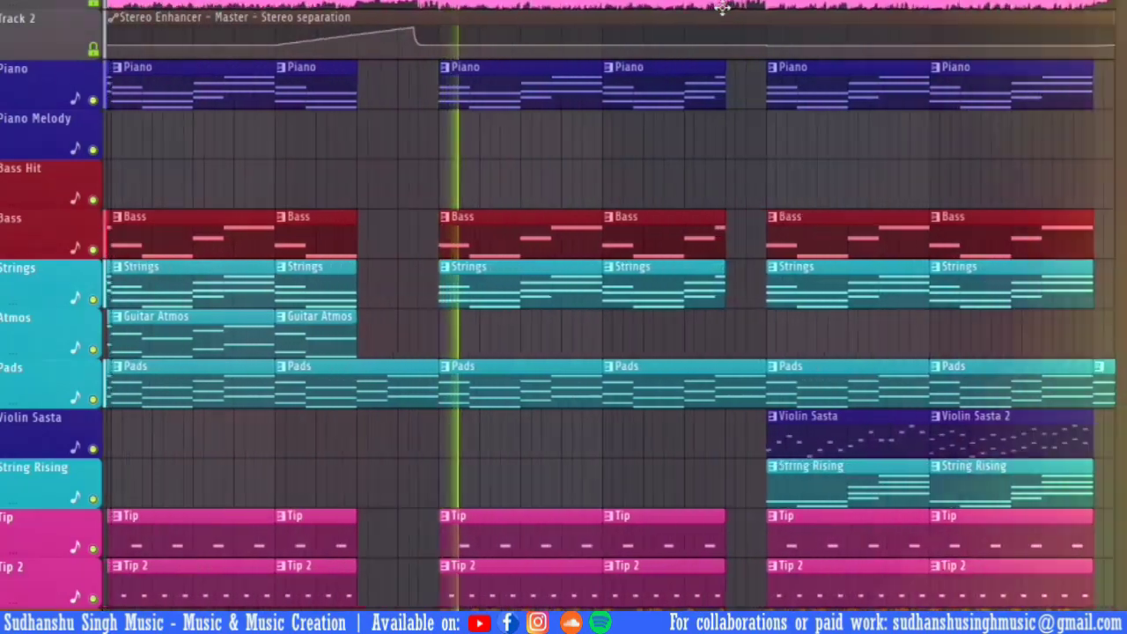
scroll(722, 7, "right", 2)
left_click_drag(722, 24, 652, 123)
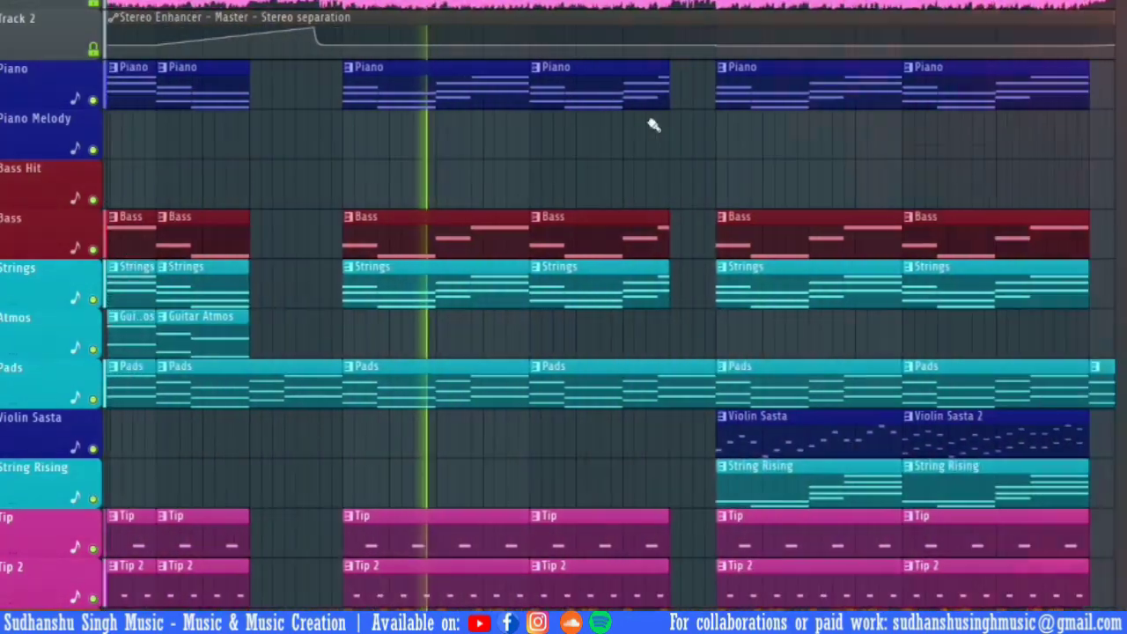
scroll(653, 123, "down", 5)
scroll(653, 123, "down", 4)
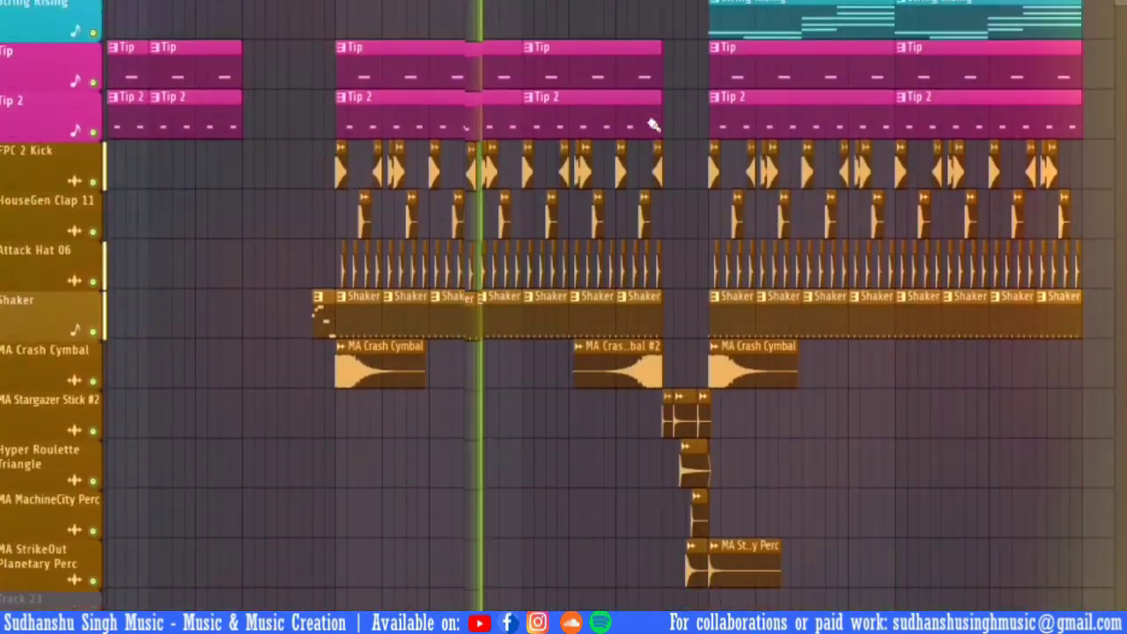
scroll(652, 123, "up", 1)
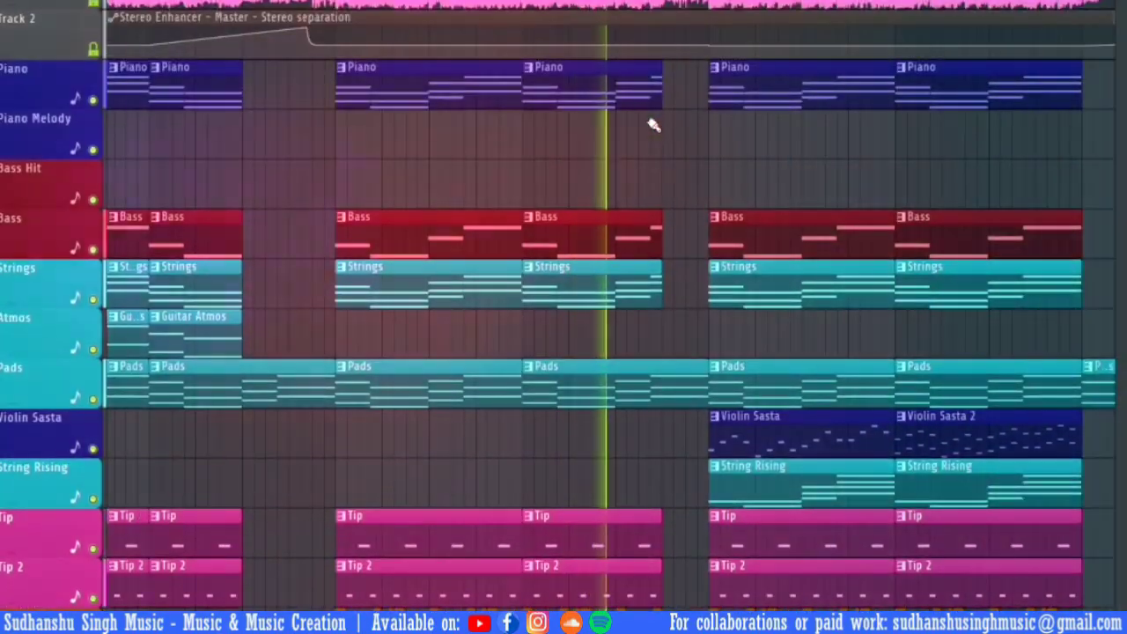
scroll(653, 124, "down", 2)
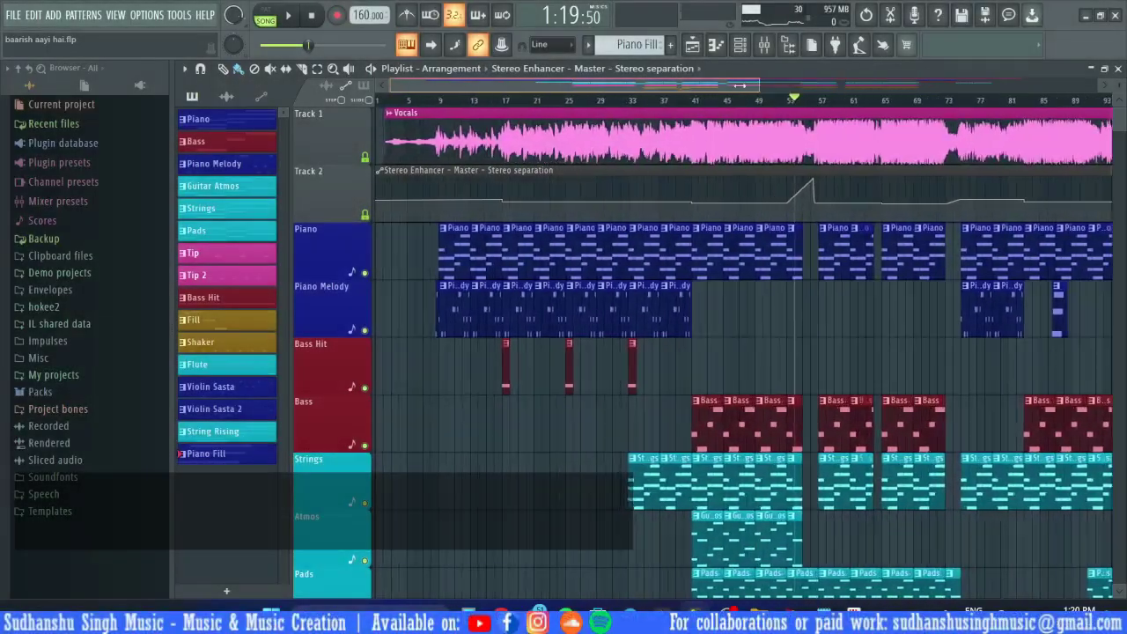
Return to the start of the arrangement and play the intro where the Piano and Piano Melody clips begin at bar 9
left_click_drag(740, 86, 375, 91)
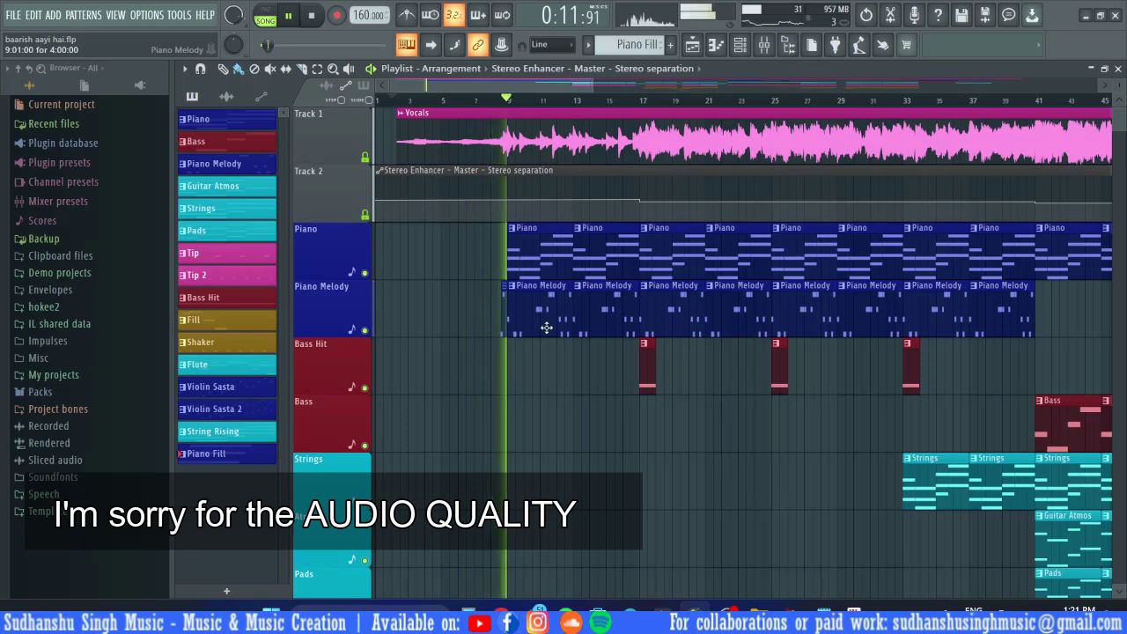
scroll(546, 328, "up", 6, "ctrl")
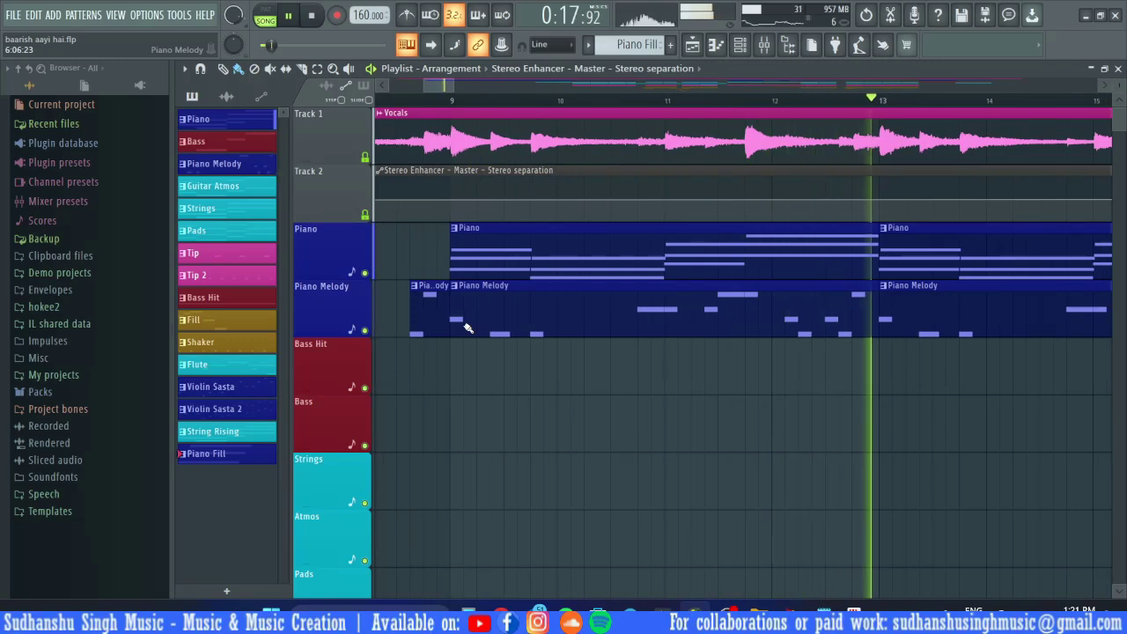
key("space")
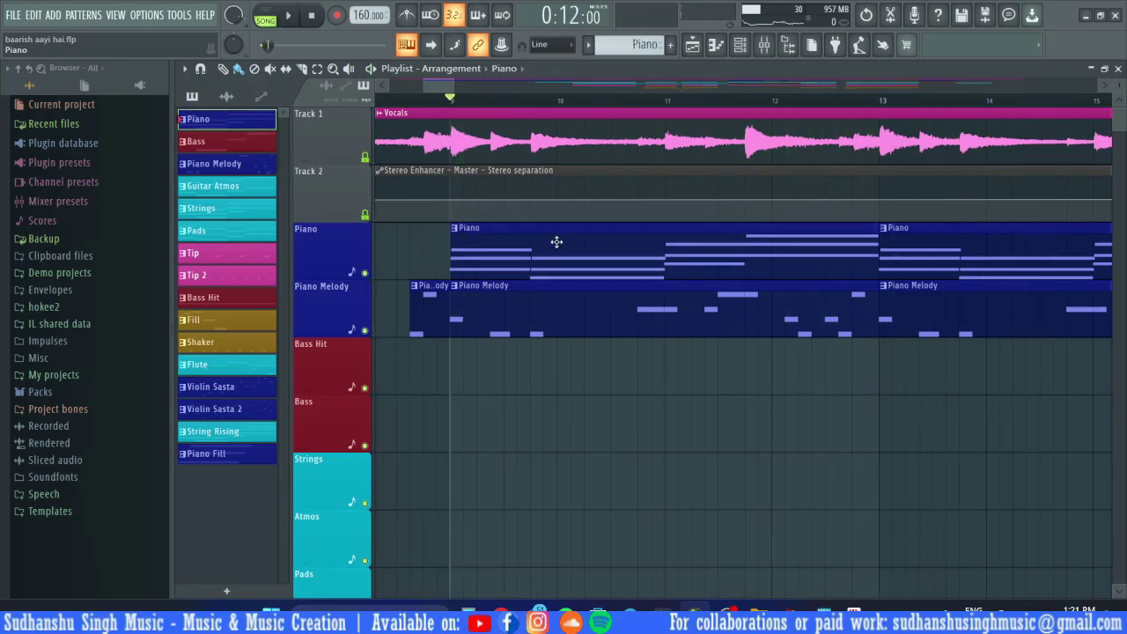
View the Piano pattern's notes and inspect the Close Grand instrument that plays them
double_click(556, 241)
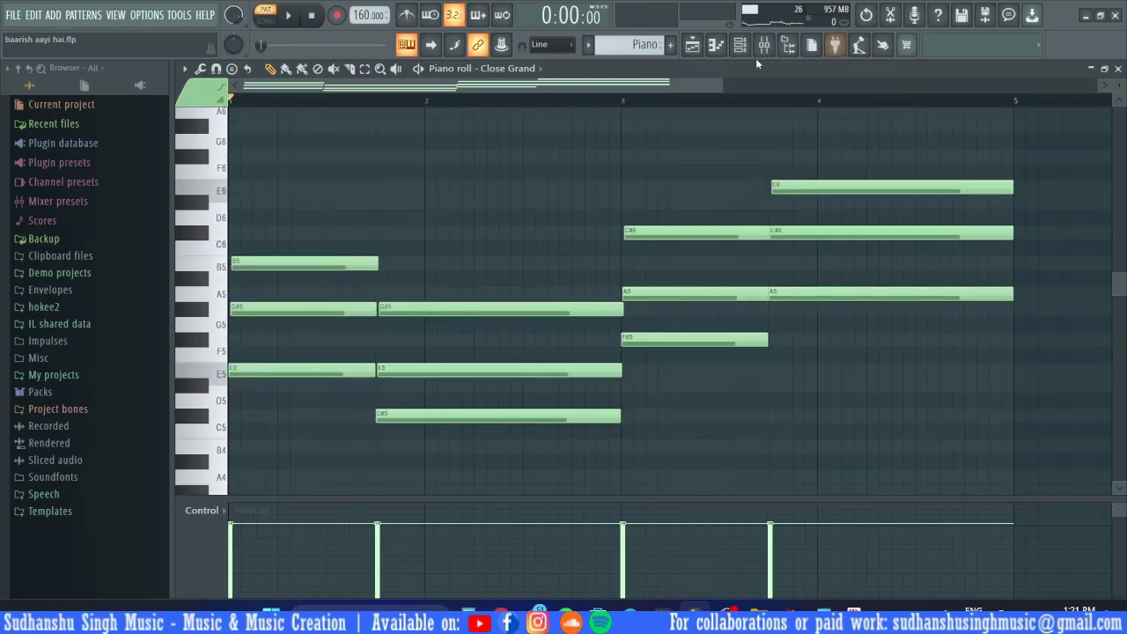
left_click(747, 48)
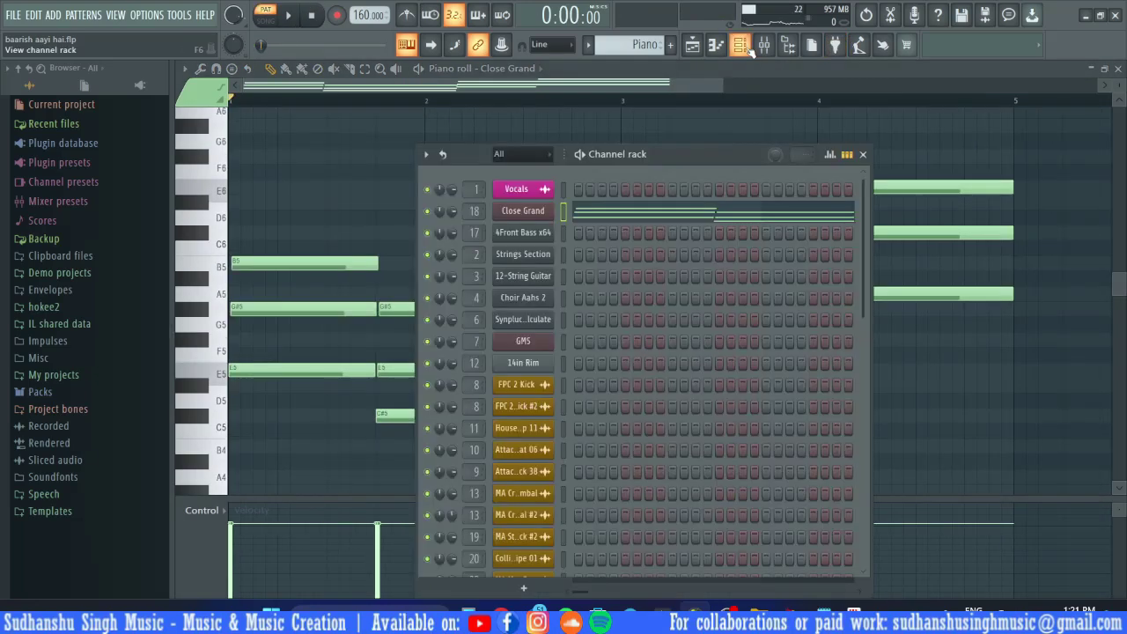
left_click(536, 211)
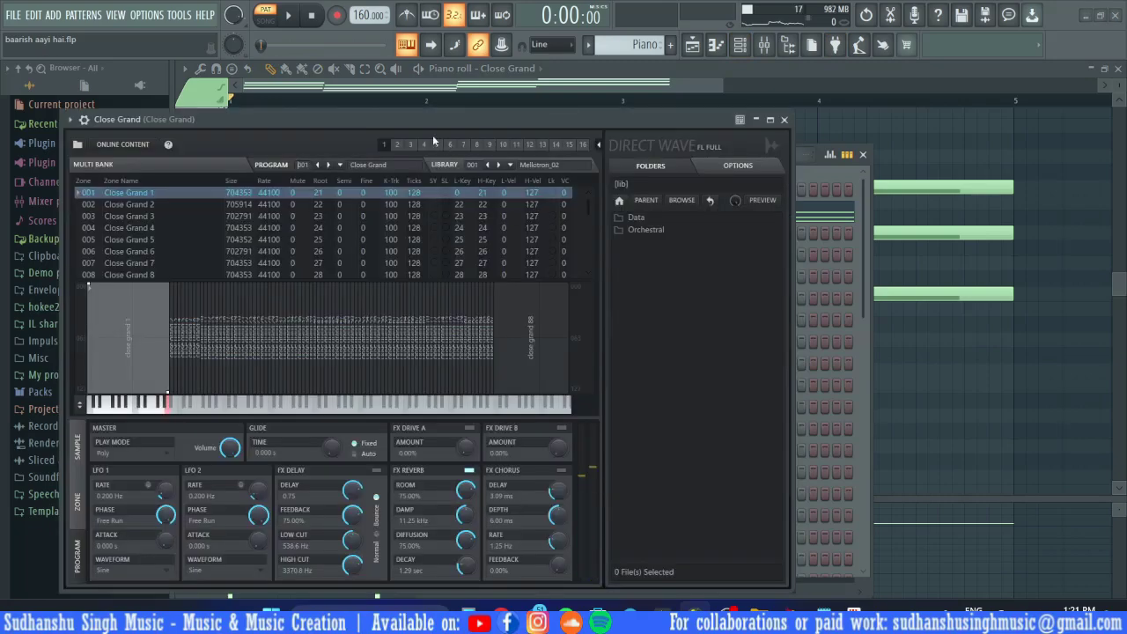
left_click_drag(392, 122, 588, 122)
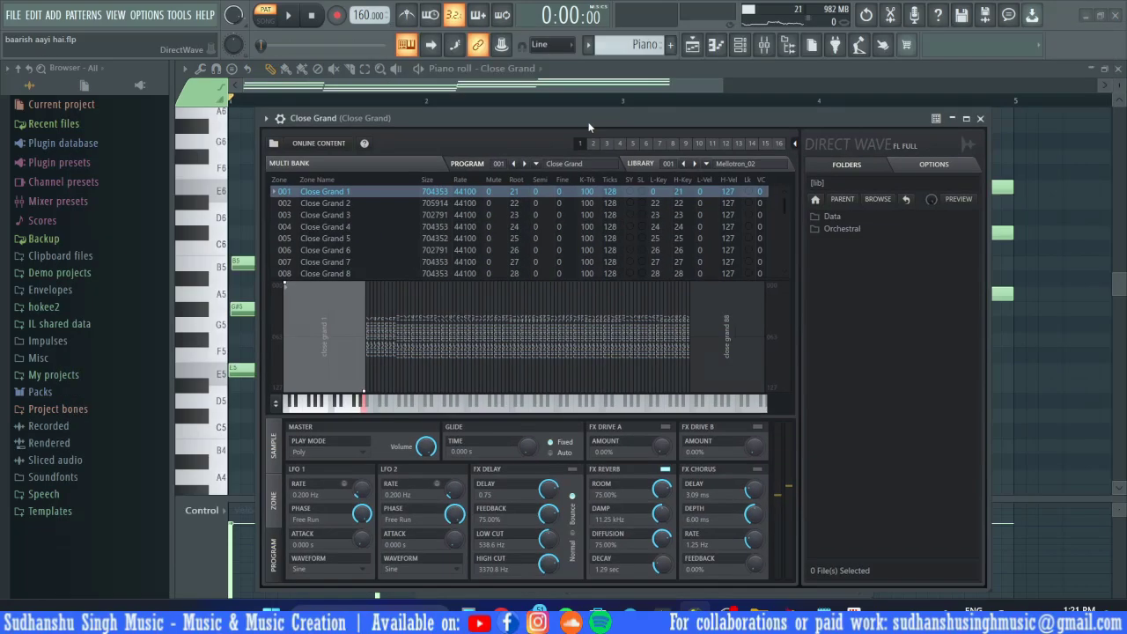
key("Escape")
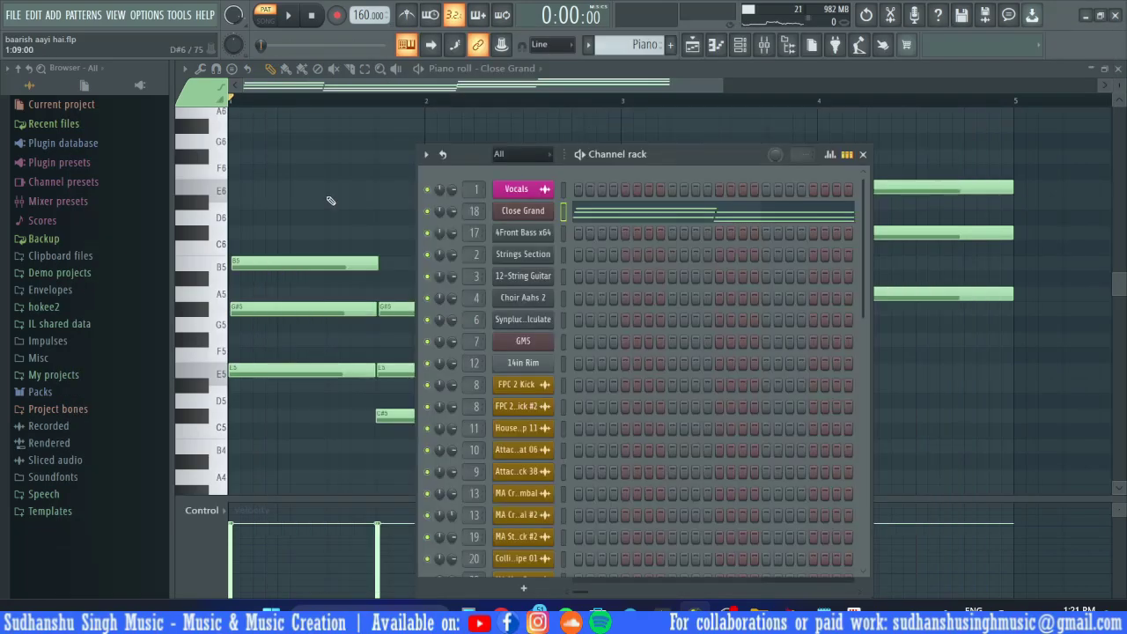
Play the Piano pattern's chords in the piano roll and return to the playlist
key("F6")
key("space")
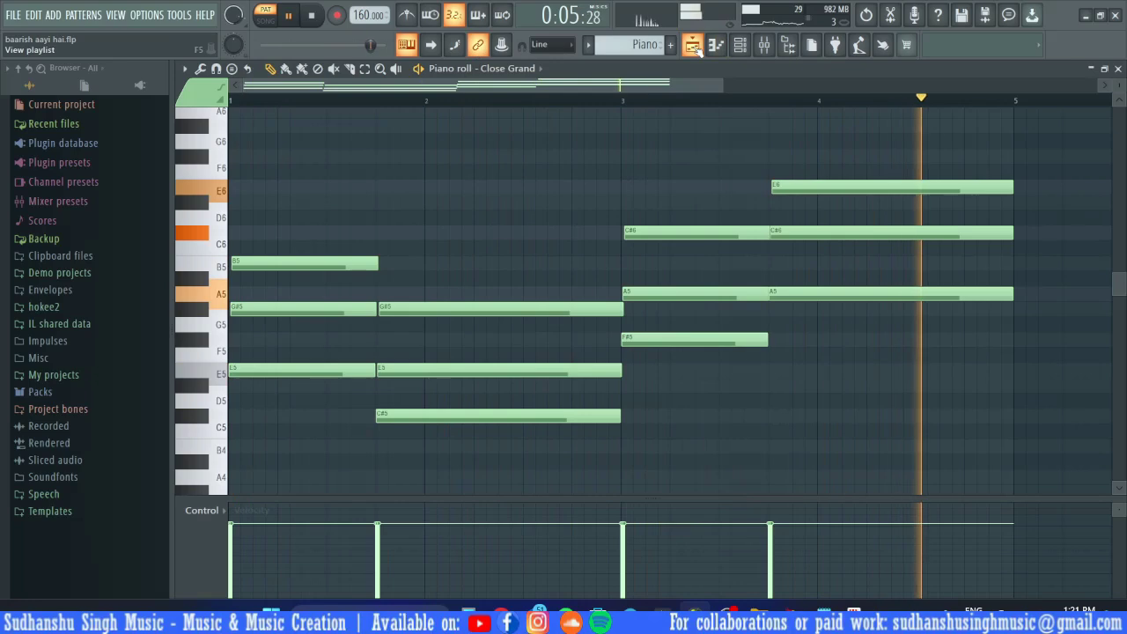
key("space")
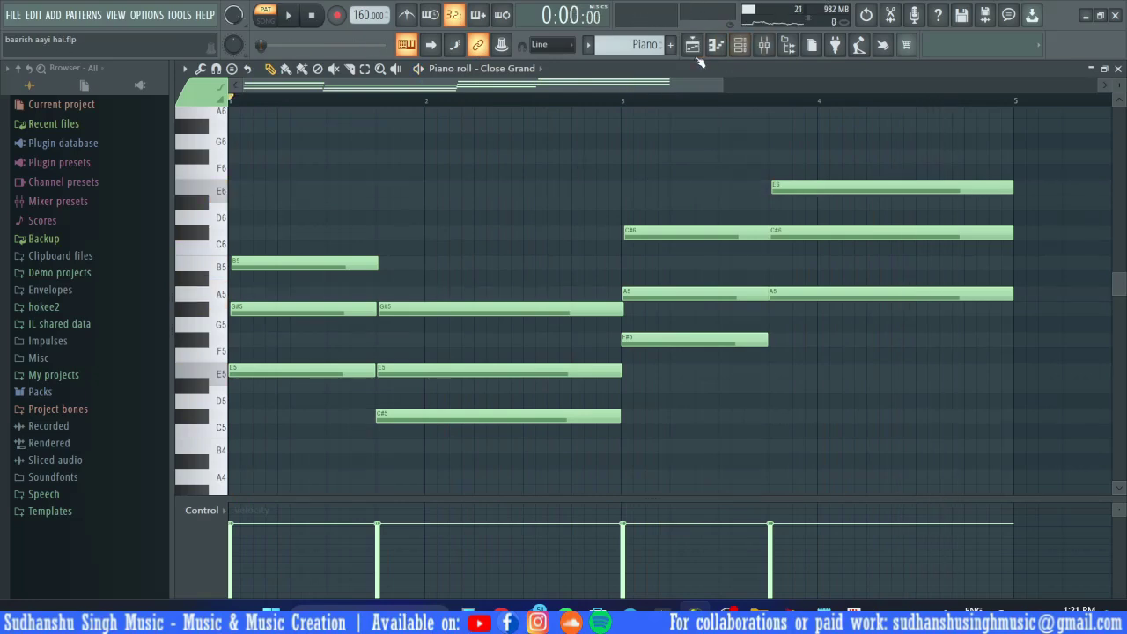
left_click(694, 49)
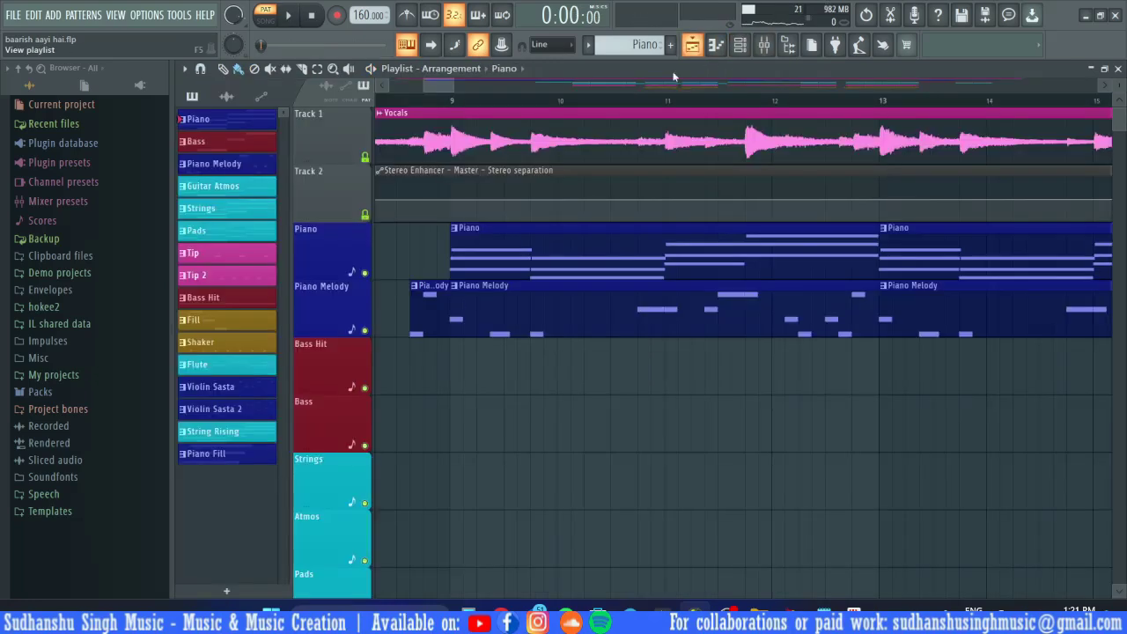
Solo the Piano Melody track with the vocals muted, and listen to it together with the Piano track from bar 9
right_click(365, 330)
key("space")
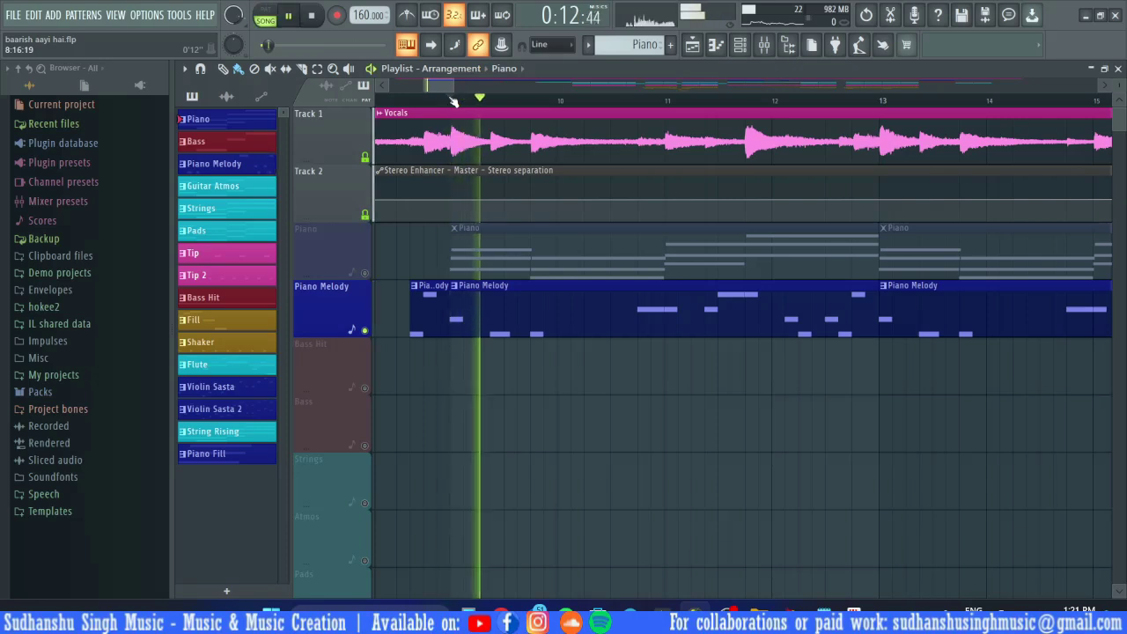
left_click(364, 156)
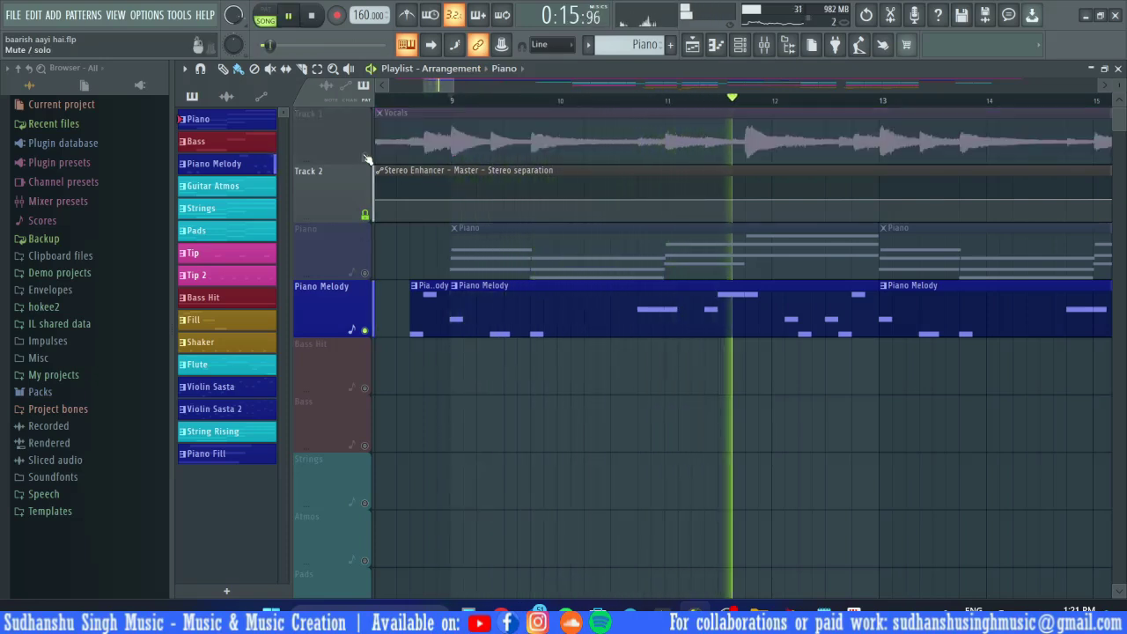
left_click(364, 272)
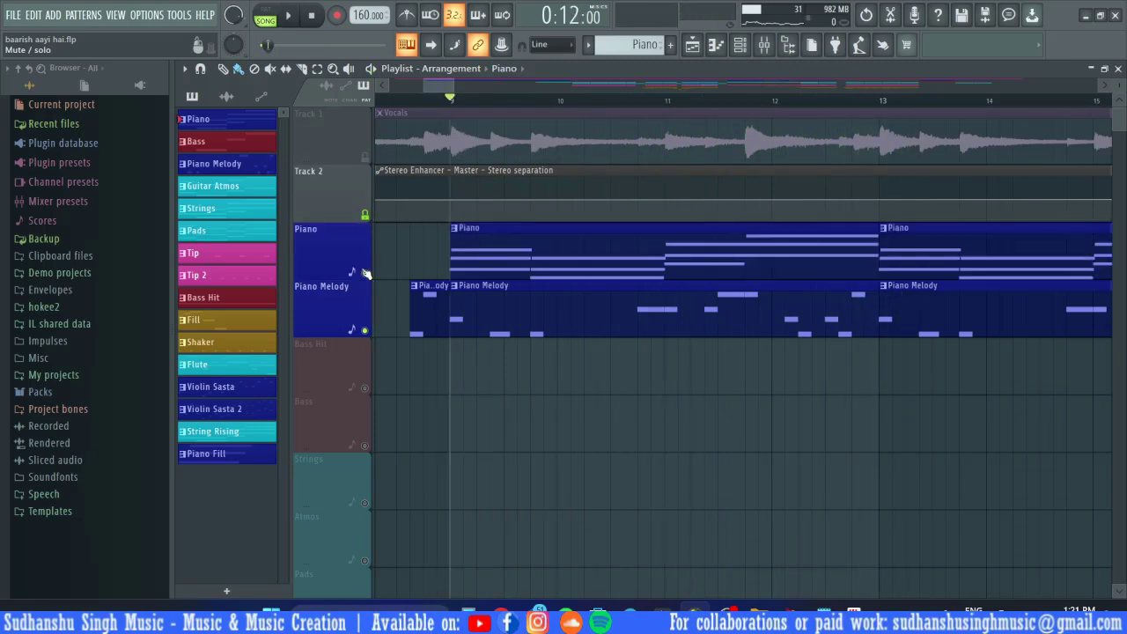
key("space")
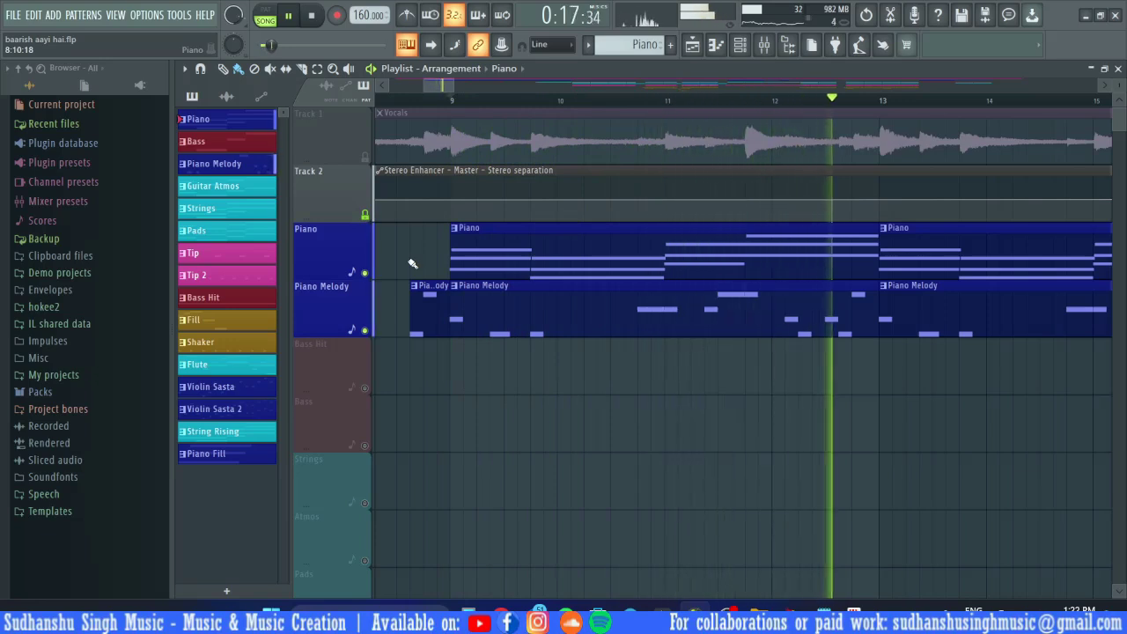
Unmute the Vocals track and turn all the remaining playlist tracks back on
left_click(367, 157)
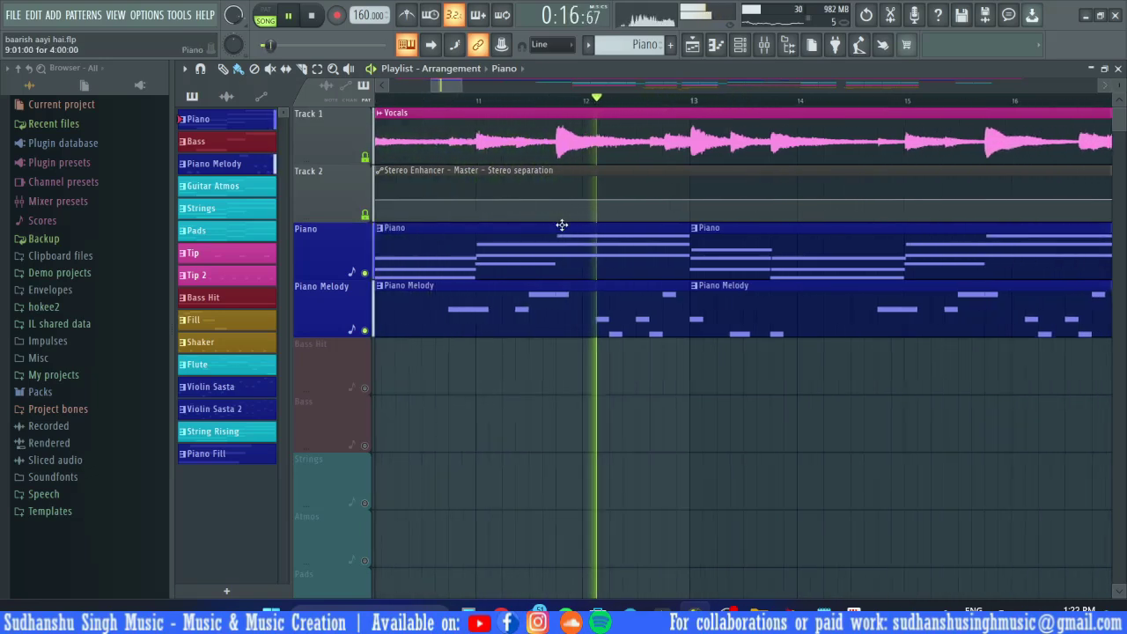
left_click(365, 273, "ctrl")
scroll(683, 256, "down", 3)
scroll(684, 256, "up", 3)
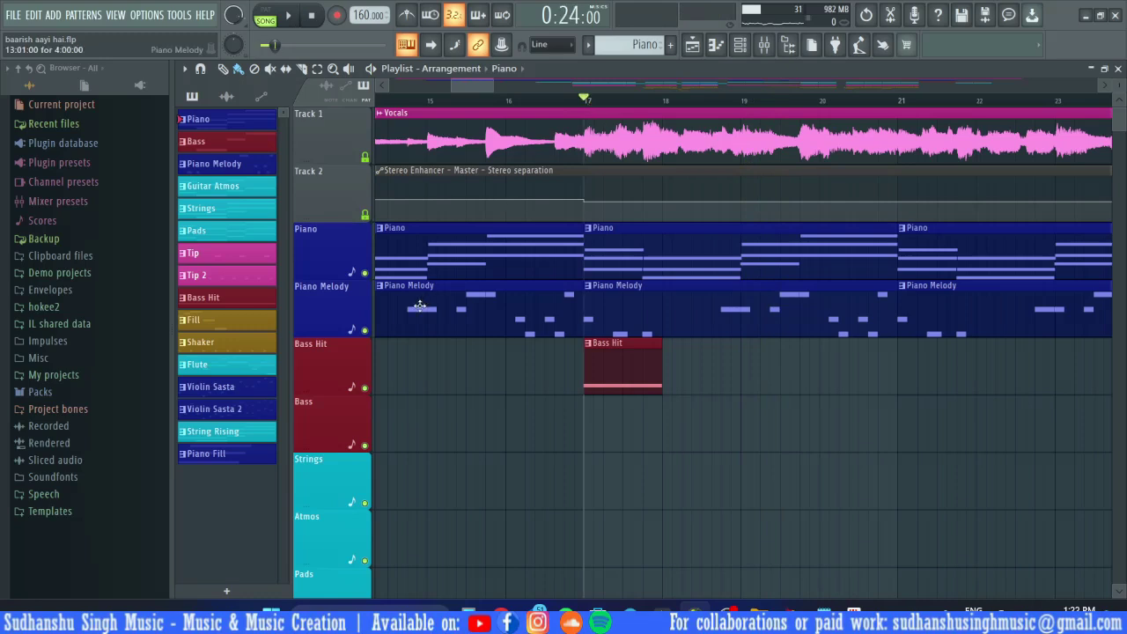
Solo the Bass Hit track to hear its clip at bar 17, and turn the other tracks back on
right_click(366, 387)
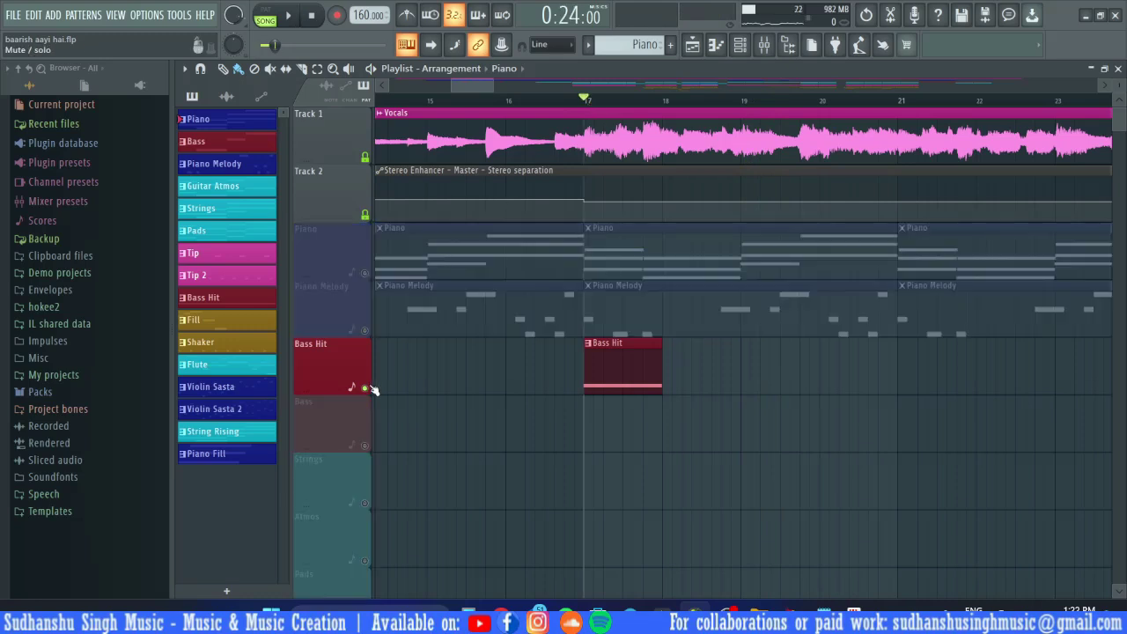
key("space")
right_click(366, 388)
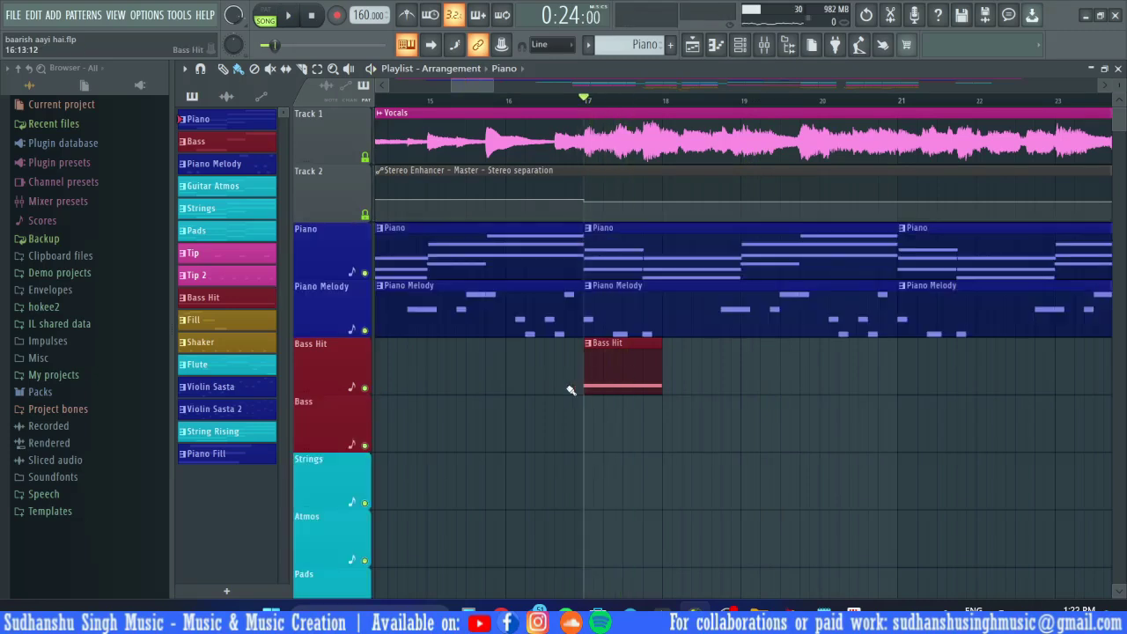
Inspect the Bass Hit clip at bar 17 up close and play the full arrangement from there
right_click(591, 365, "ctrl")
key("space")
key("space")
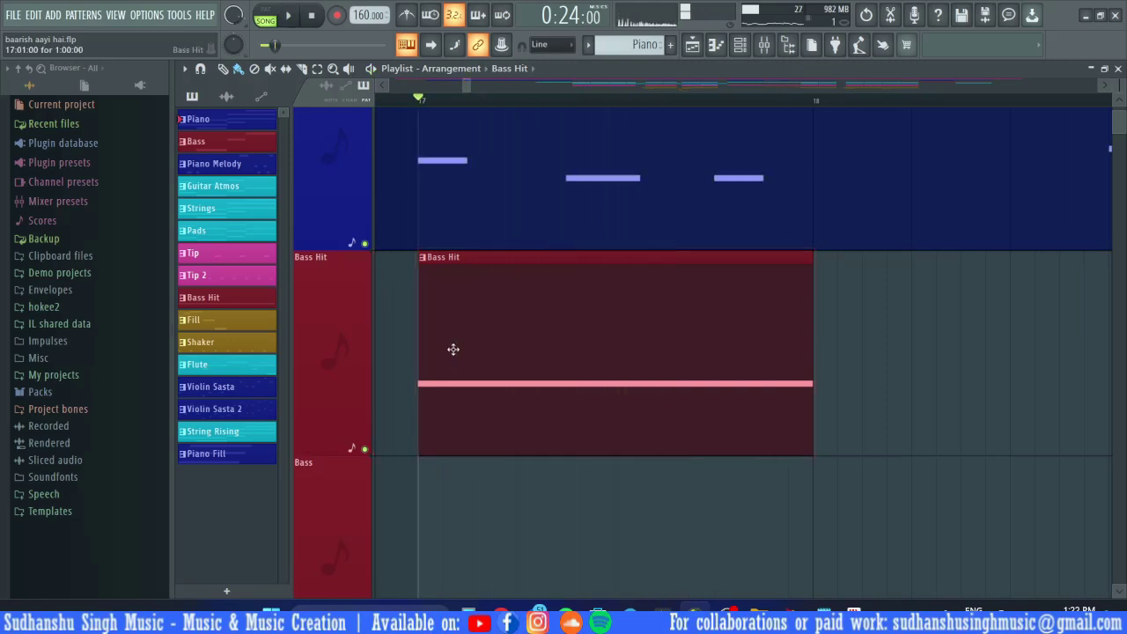
scroll(454, 350, "down", 7)
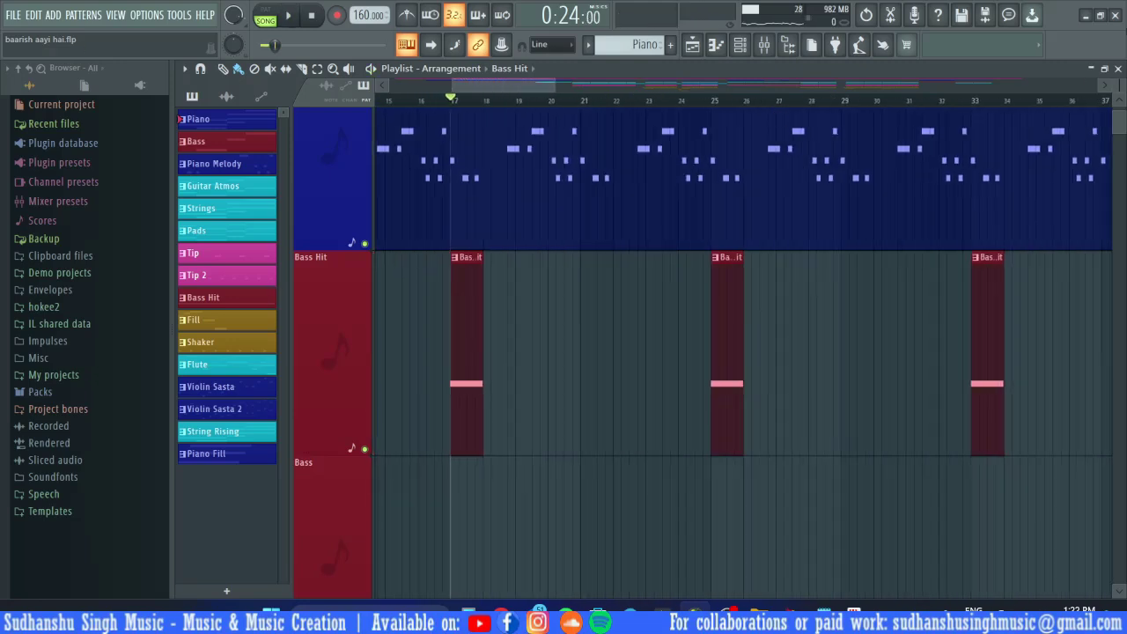
left_click_drag(1123, 86, 1123, 123)
key("space")
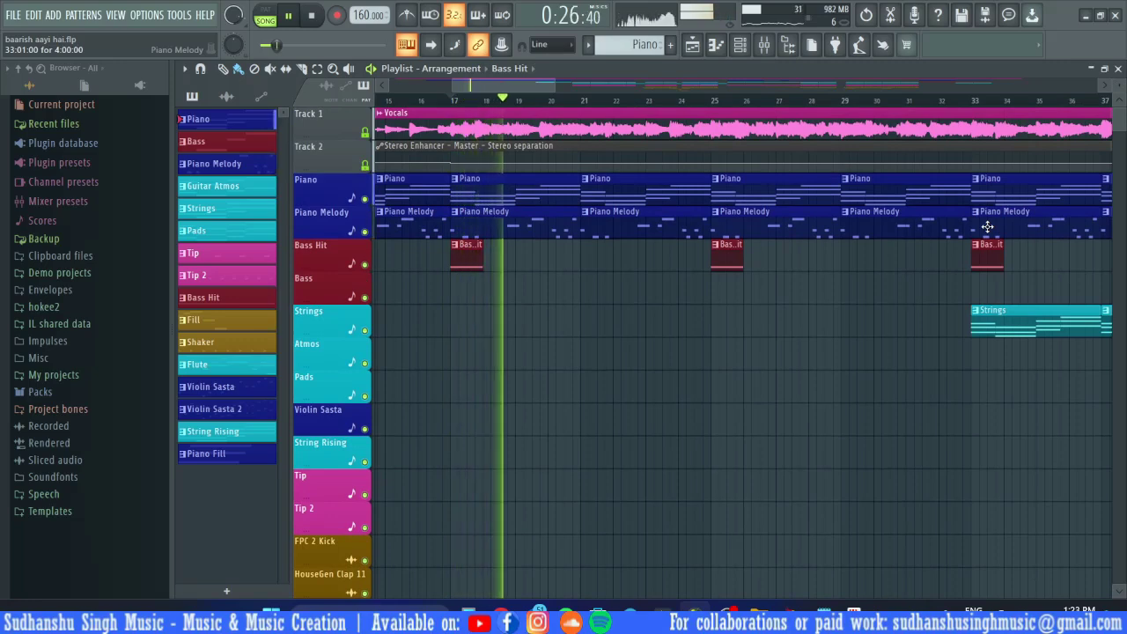
Play the arrangement around the Bass Hit clips at bars 25 and 33
scroll(987, 227, "right", 3)
scroll(748, 224, "left", 2)
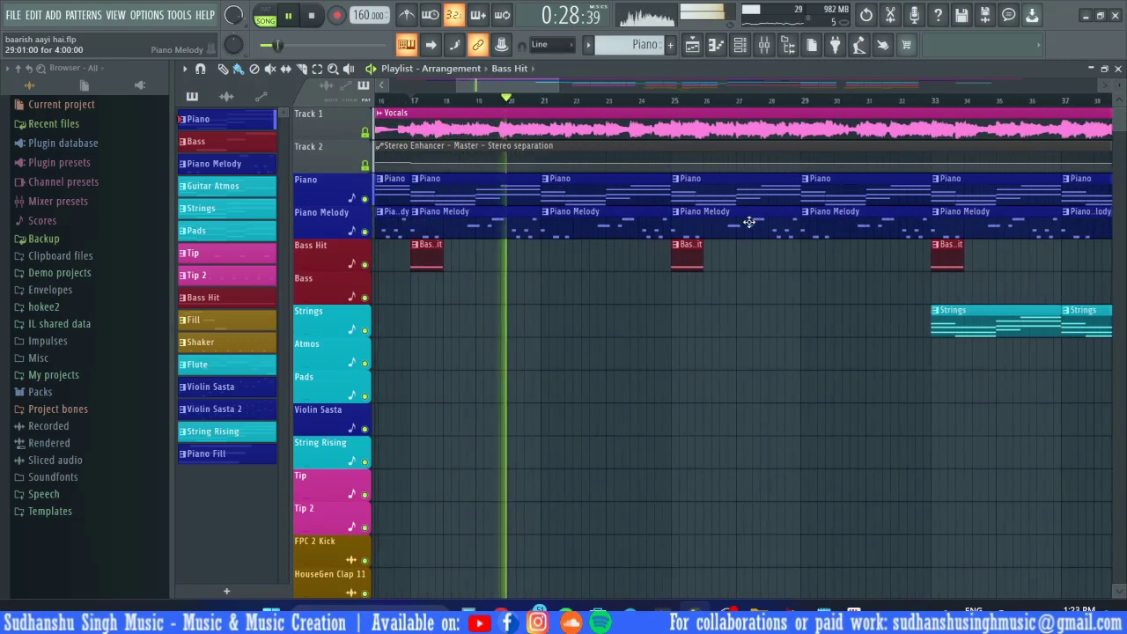
left_click(674, 99)
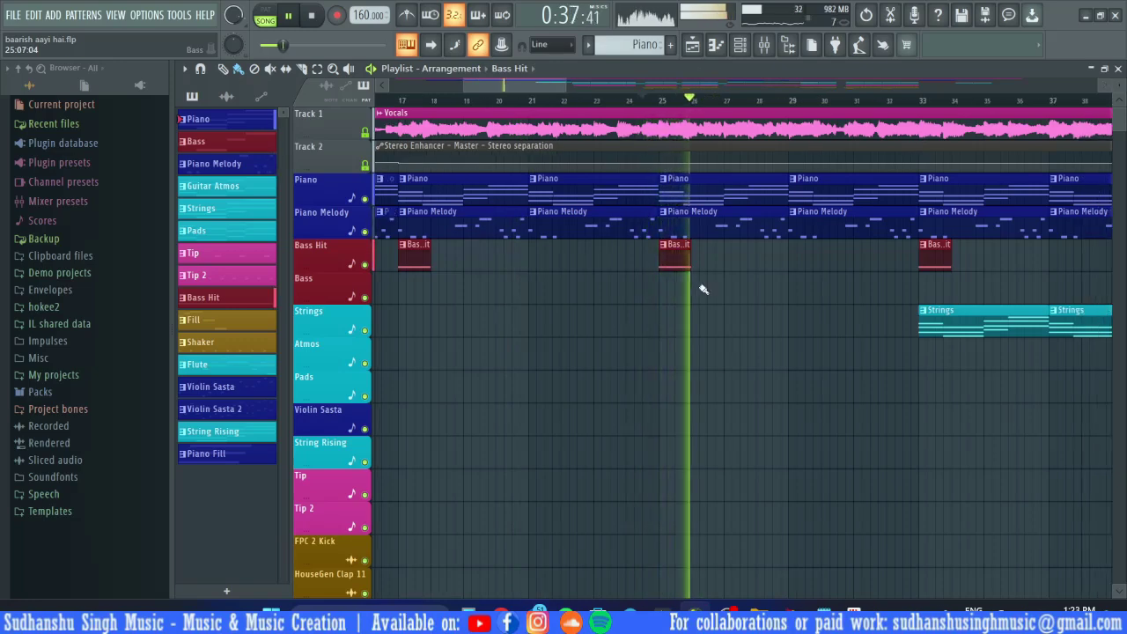
scroll(702, 289, "right", 6)
left_click(675, 100)
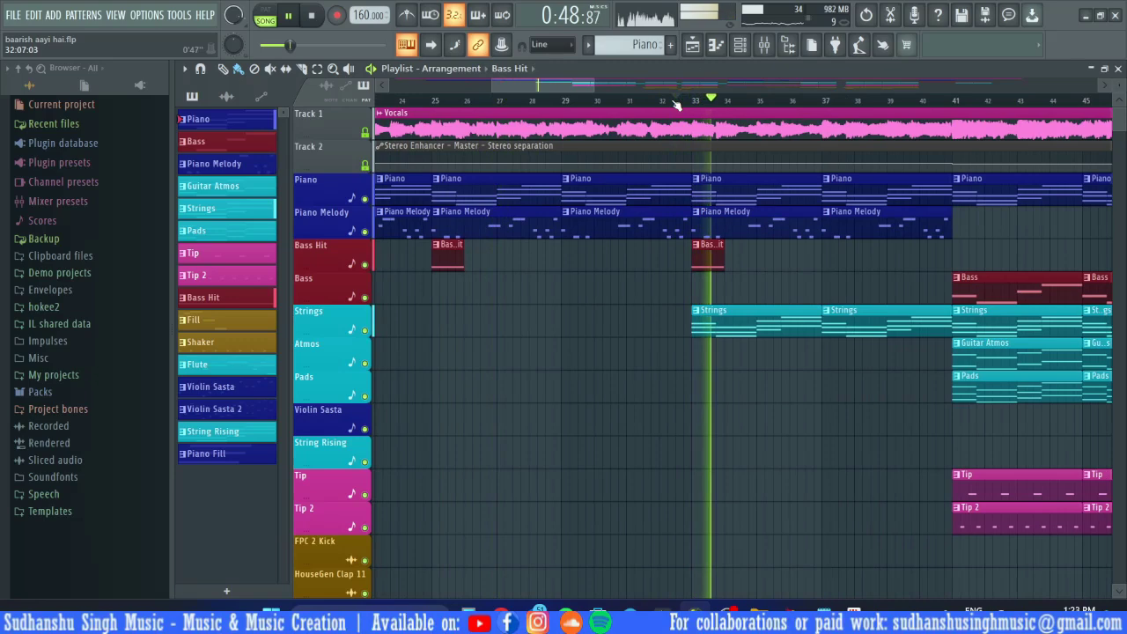
Follow the playback through the Strings section up to bar 41, where the Bass, Guitar Atmos and Pads clips start
scroll(696, 236, "right", 2)
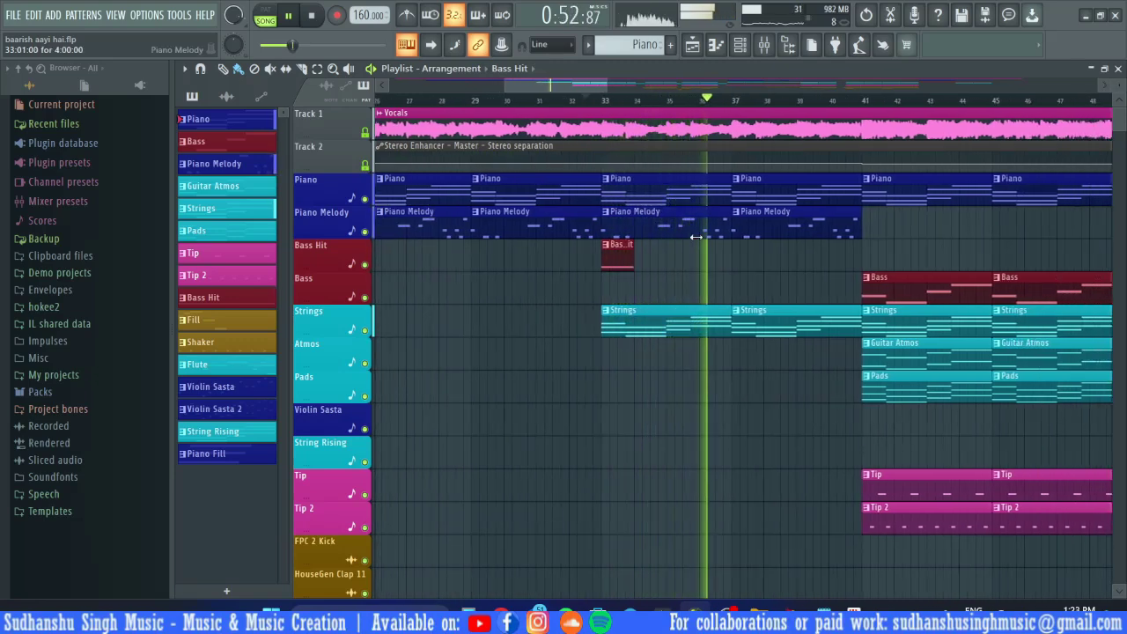
scroll(695, 237, "right", 2)
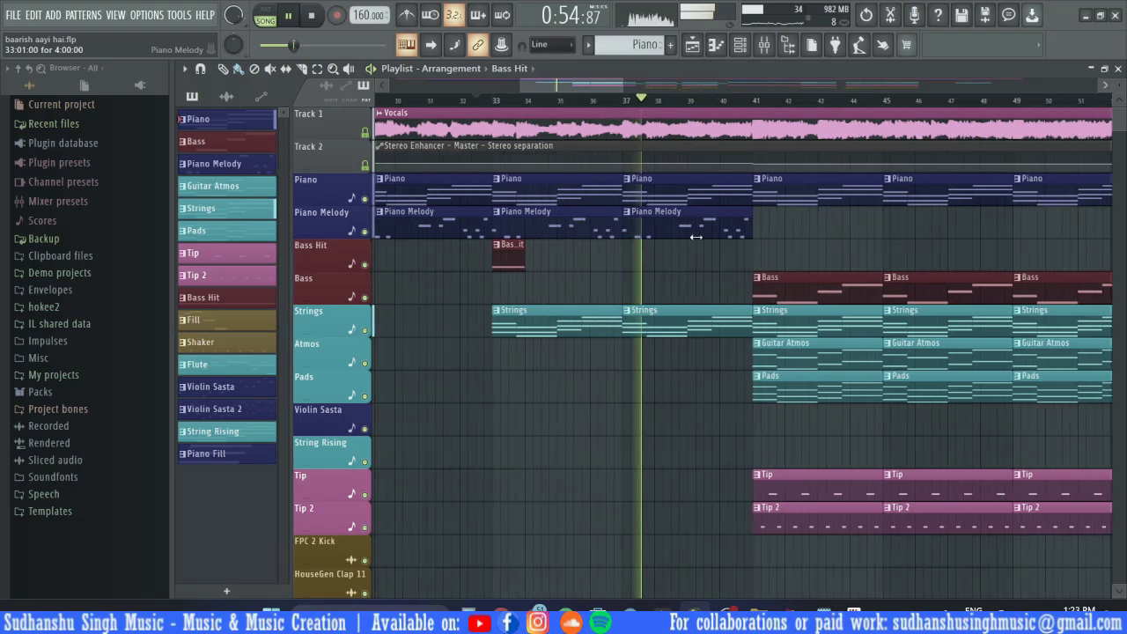
scroll(690, 366, "up", 1)
scroll(691, 366, "up", 1)
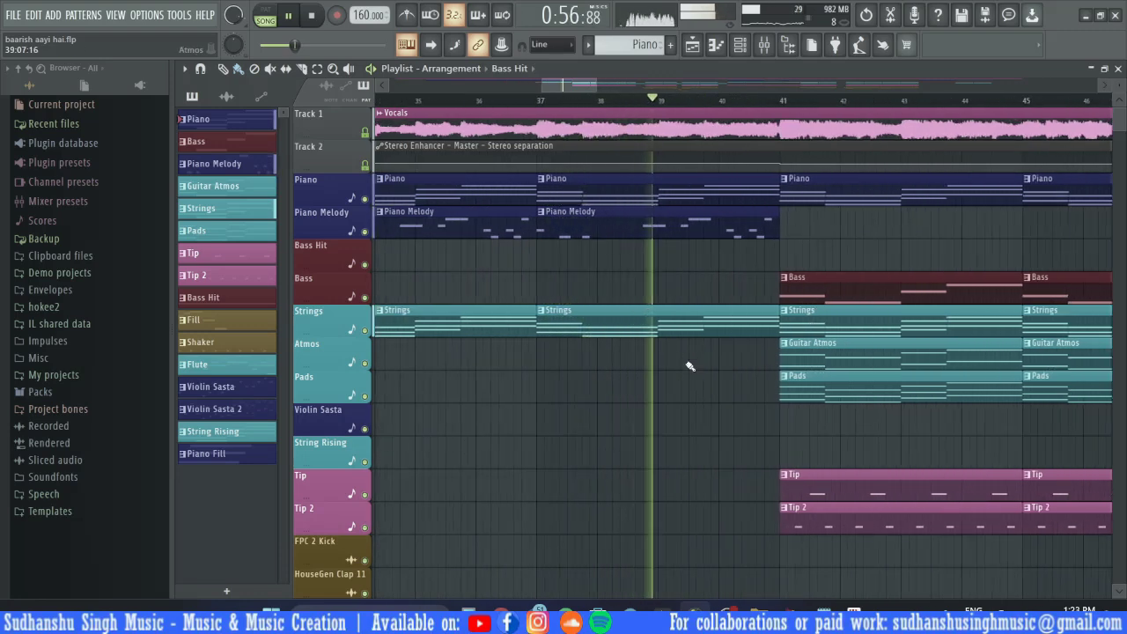
scroll(690, 366, "right", 1)
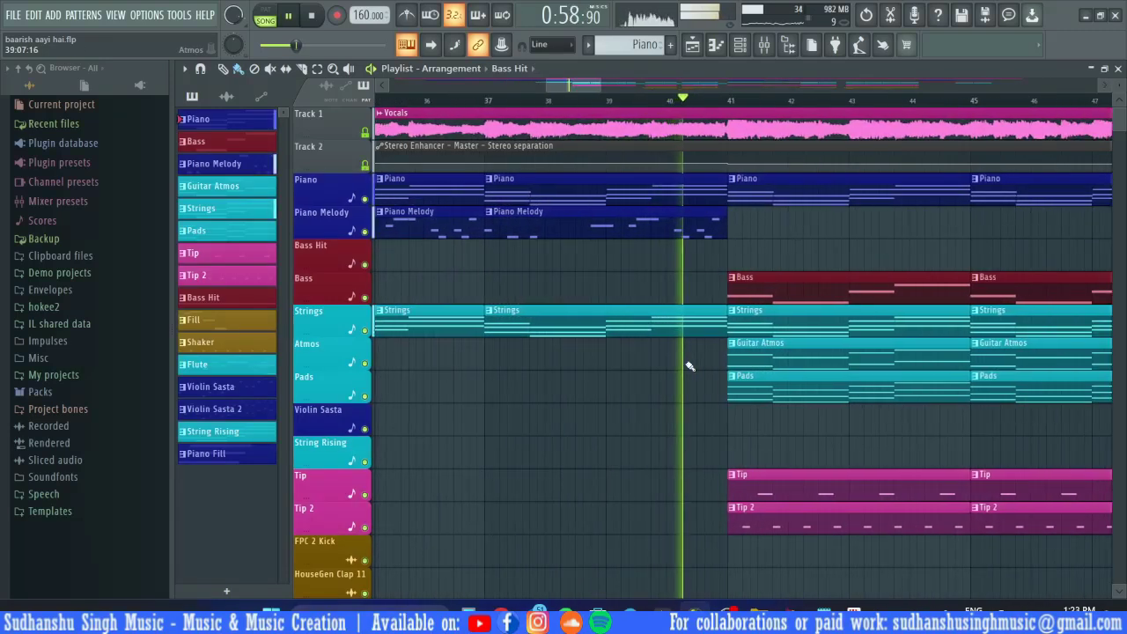
scroll(690, 366, "right", 1)
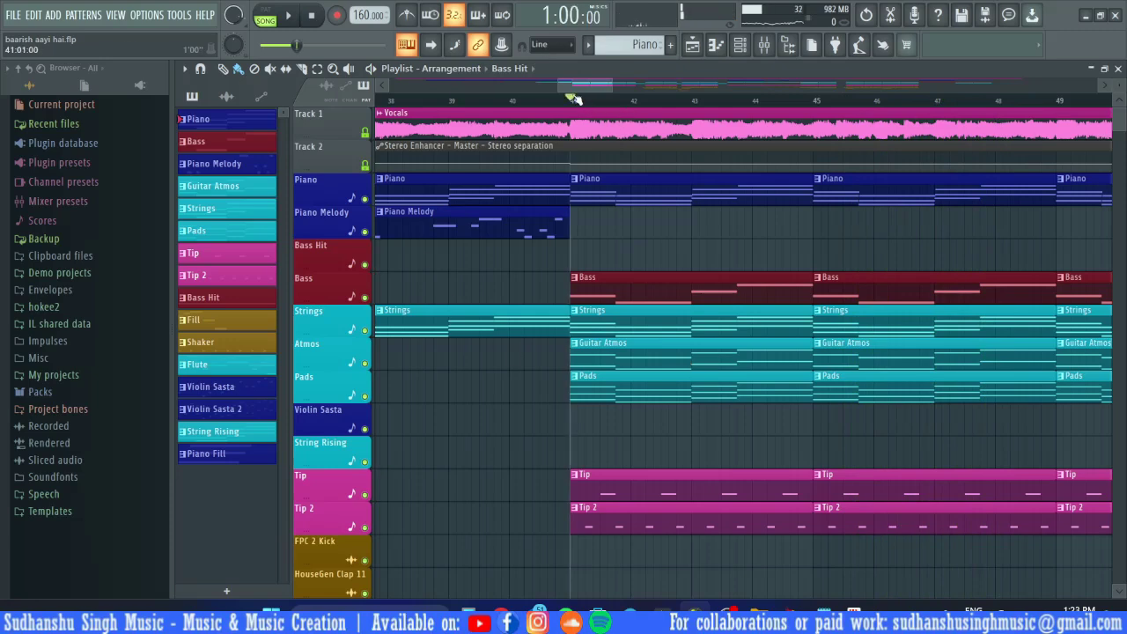
Solo the Bass track, mute the Vocals on Track 1, and play the bass part from bar 41
right_click(365, 297)
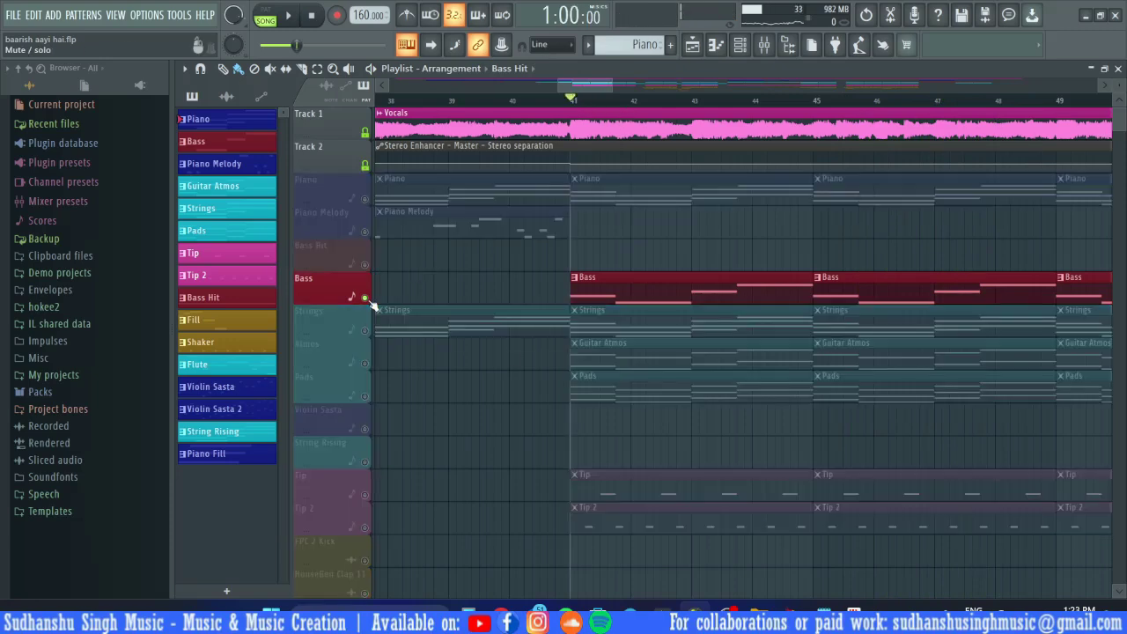
key("space")
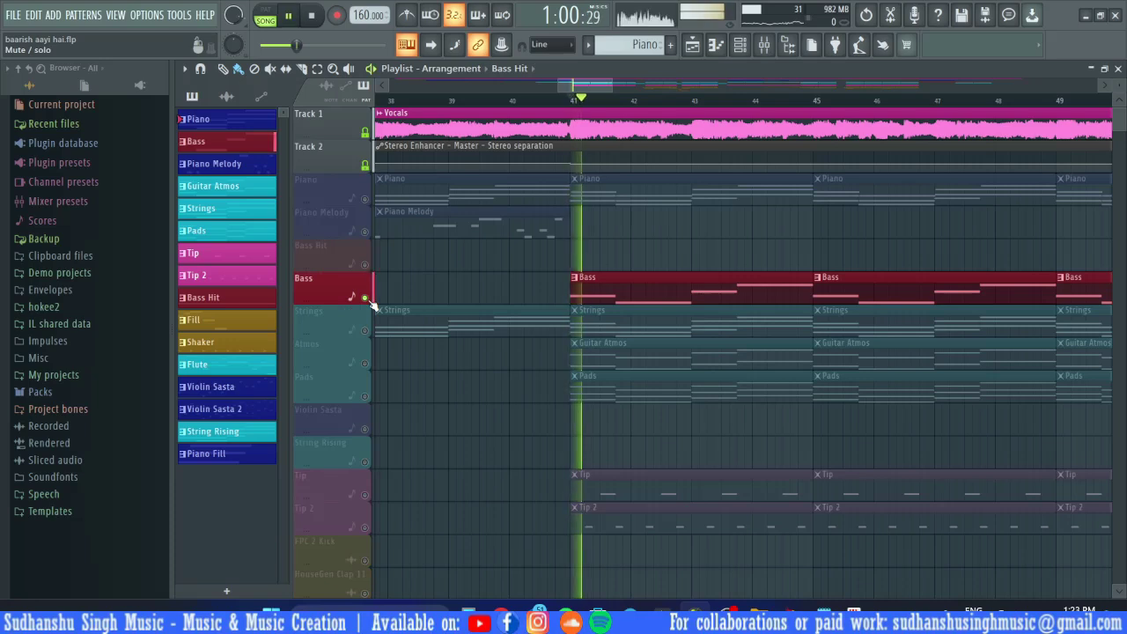
left_click(366, 133)
key("space")
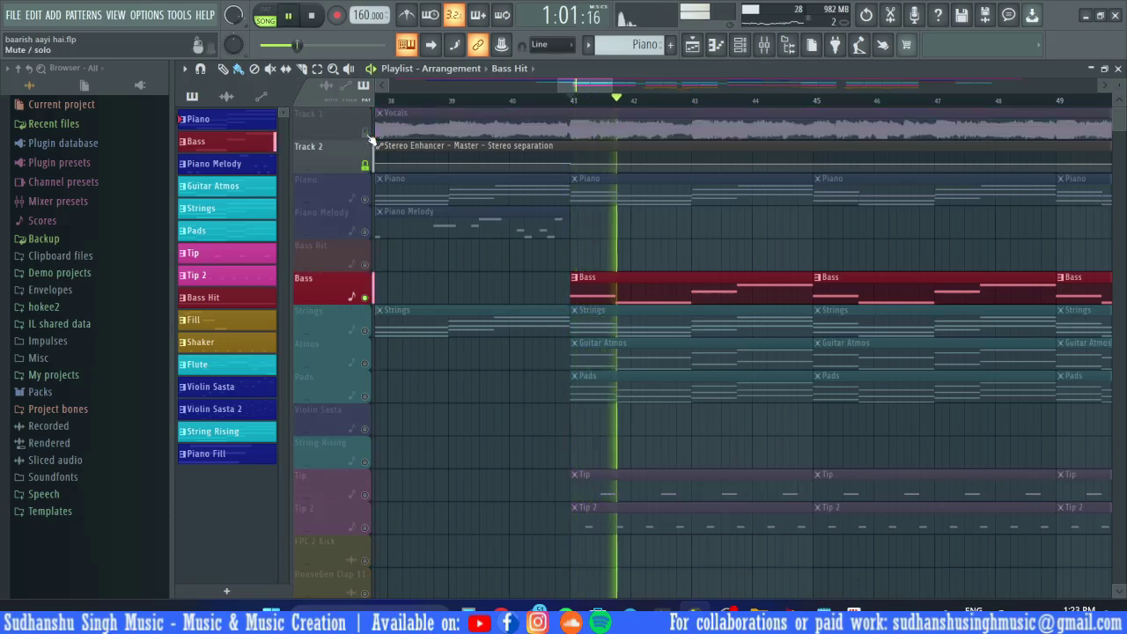
key("space")
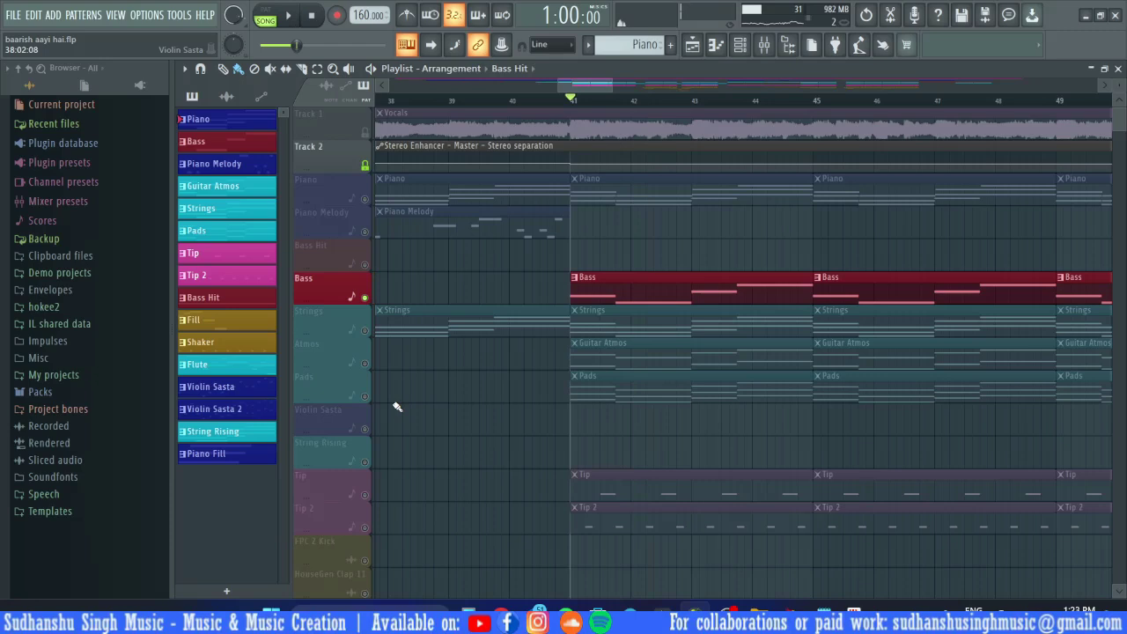
Solo the Strings track and audition its part from bar 41
right_click(364, 331)
key("space")
key("space")
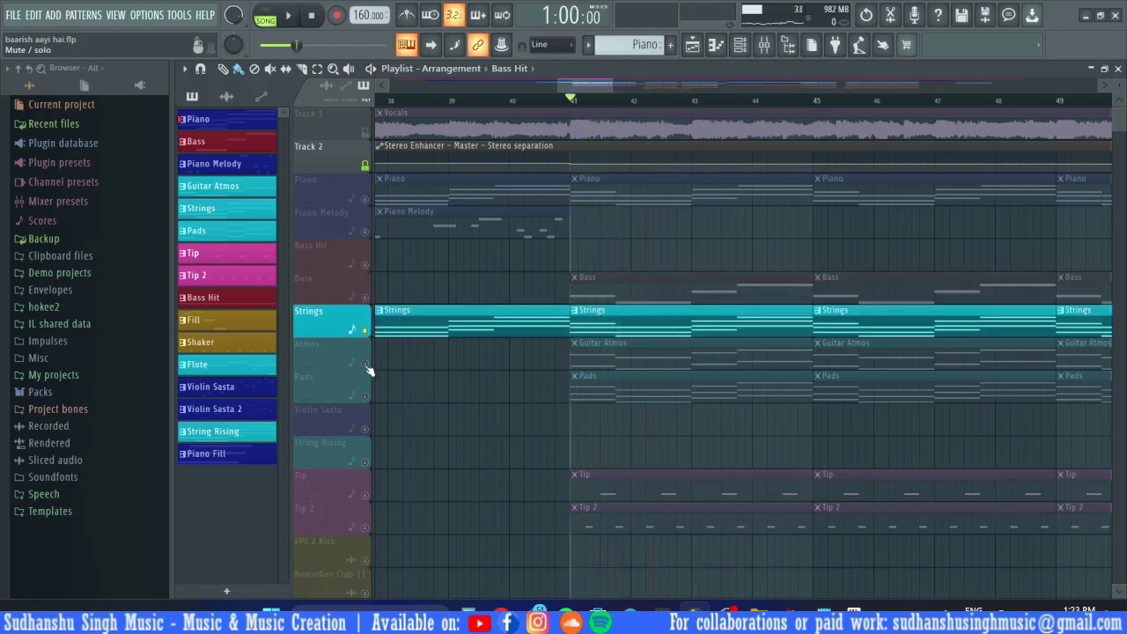
Solo the Atmos track and then the Pads track, auditioning each one from bar 41
right_click(366, 364)
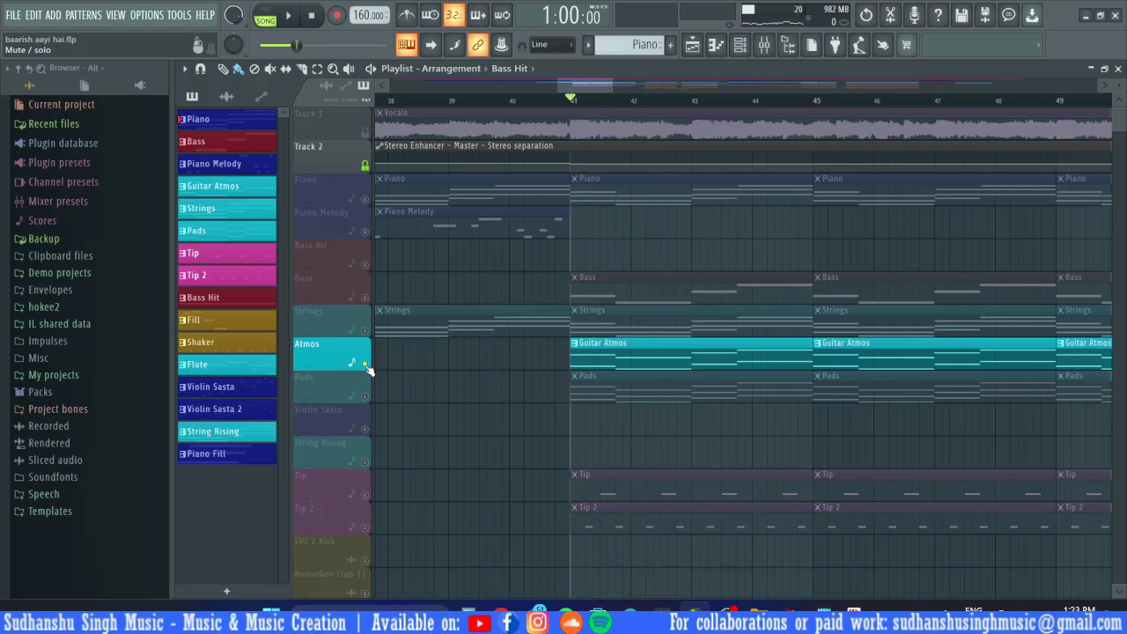
key("space")
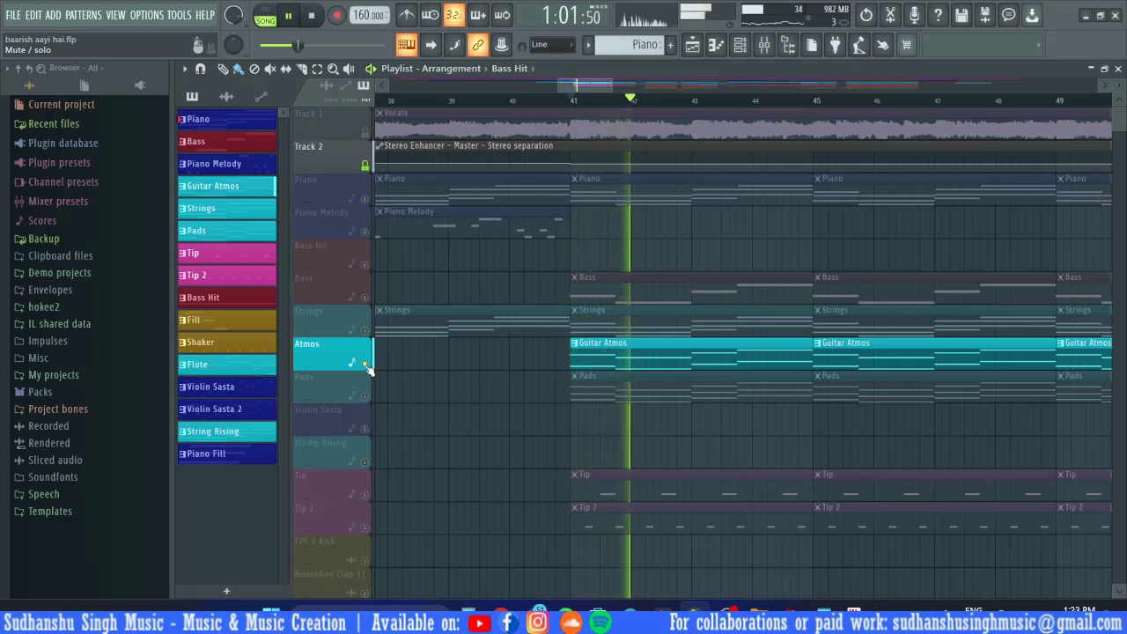
key("space")
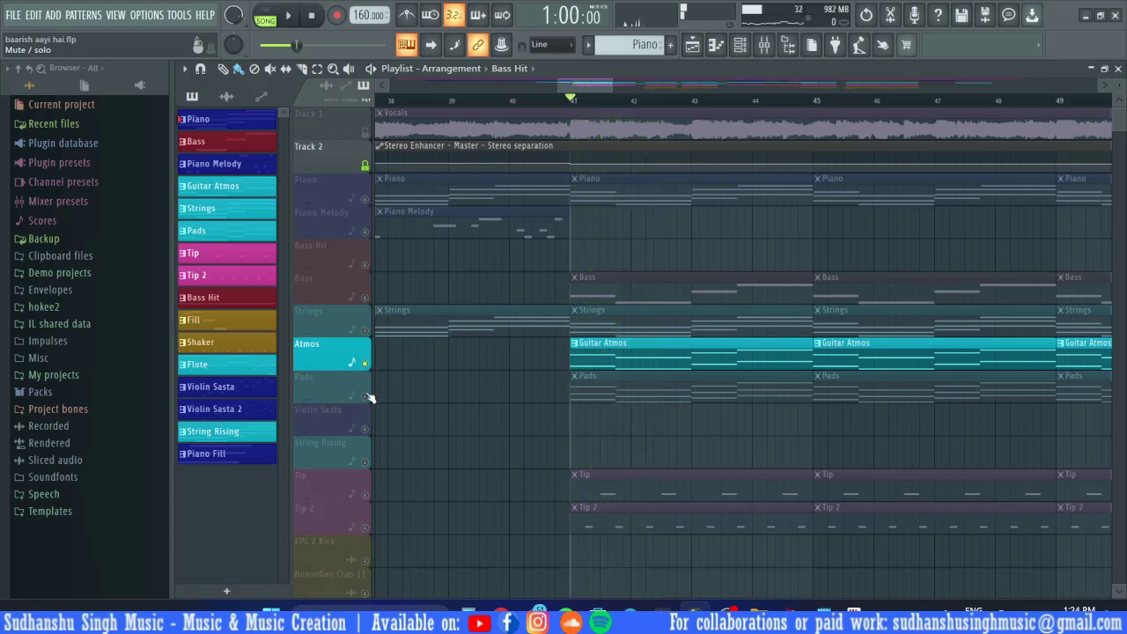
right_click(364, 396)
key("space")
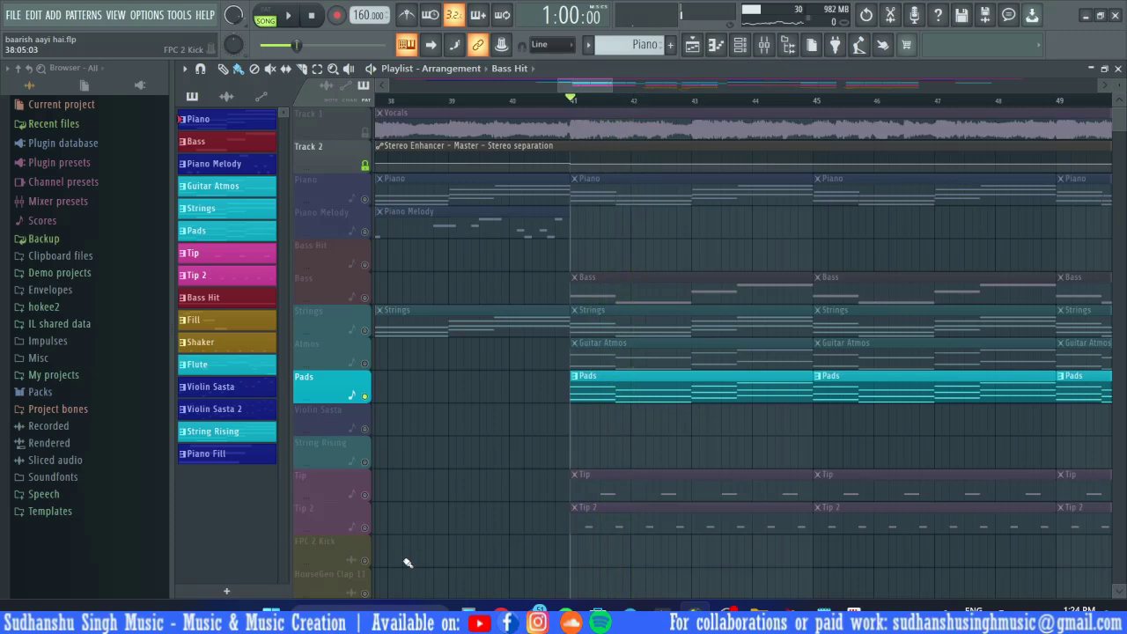
Solo the Tip track from bar 41, hear it together with Tip 2, and mute Tip 2 again
scroll(358, 495, "down", 1)
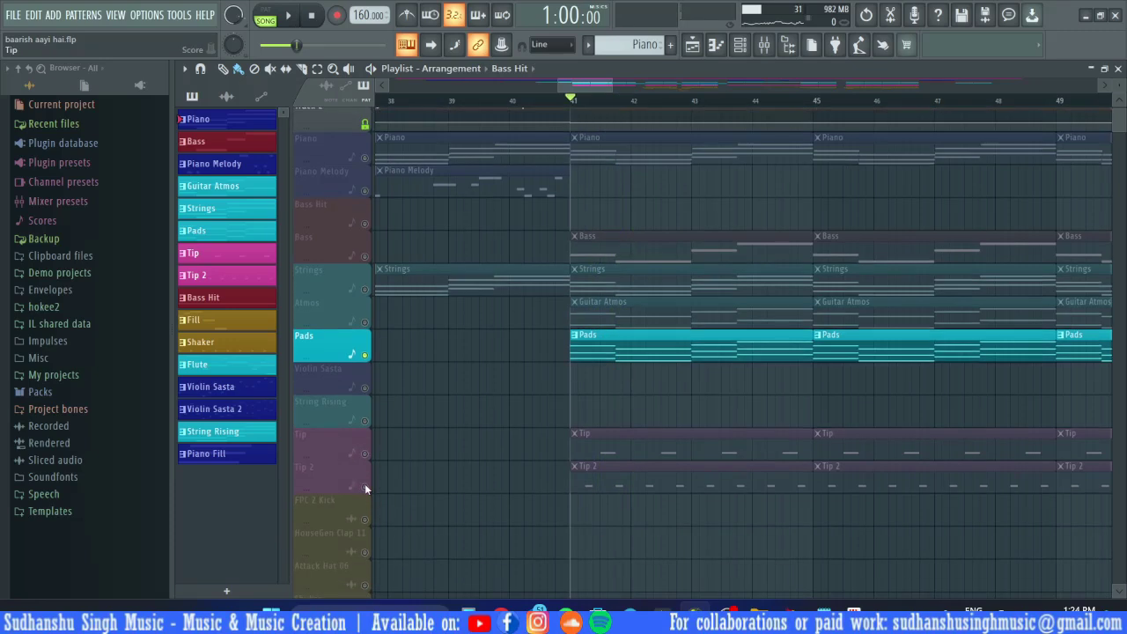
right_click(366, 455)
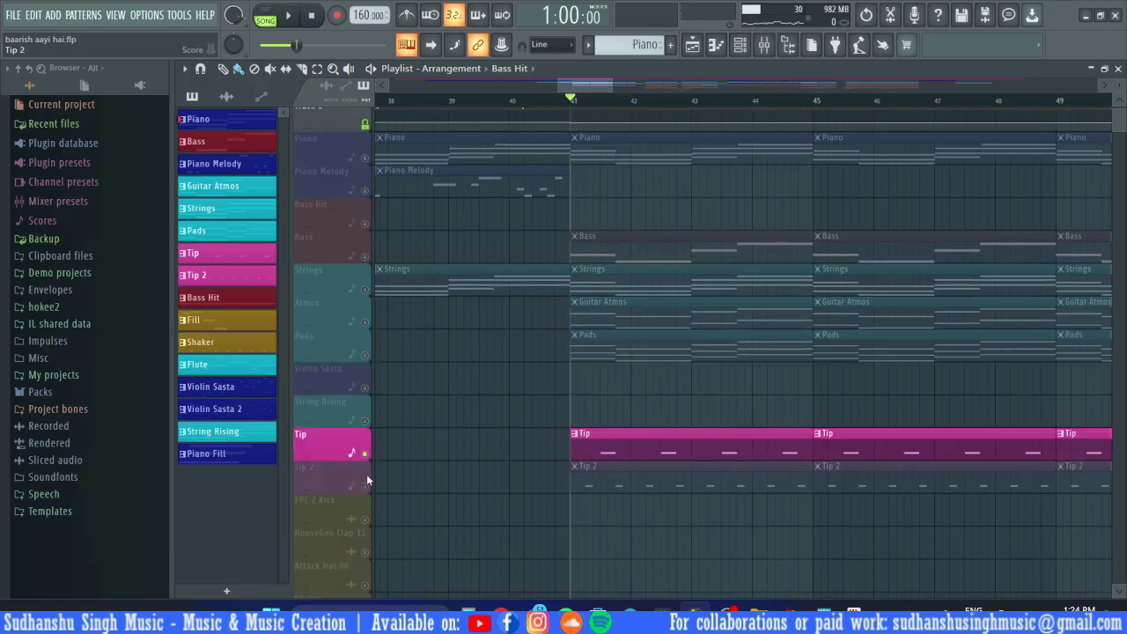
left_click(366, 486)
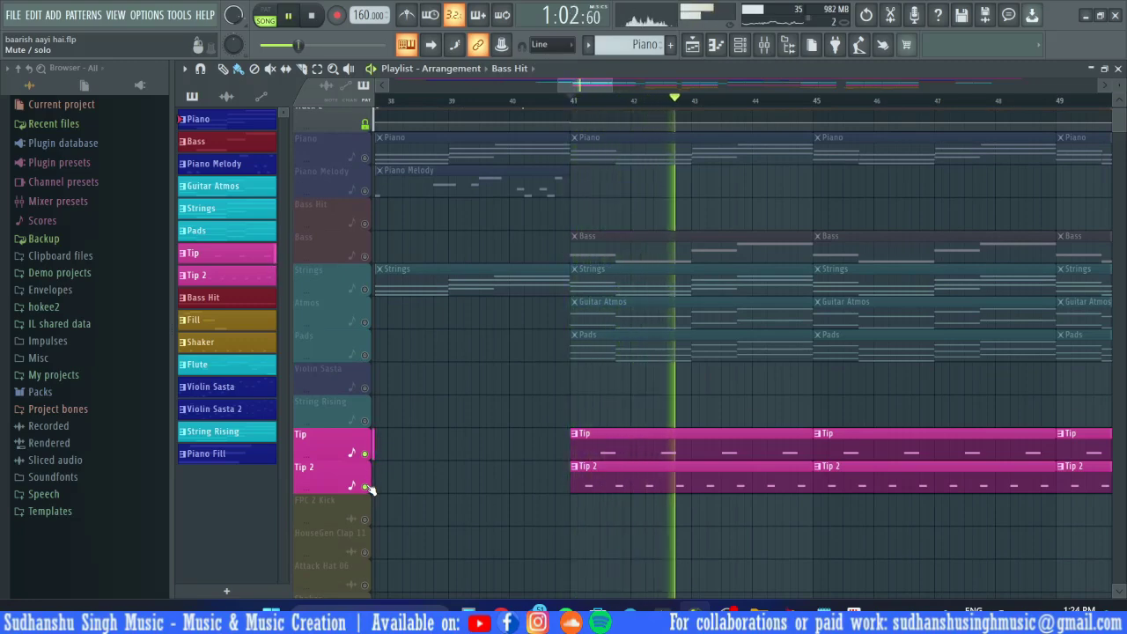
left_click(365, 486)
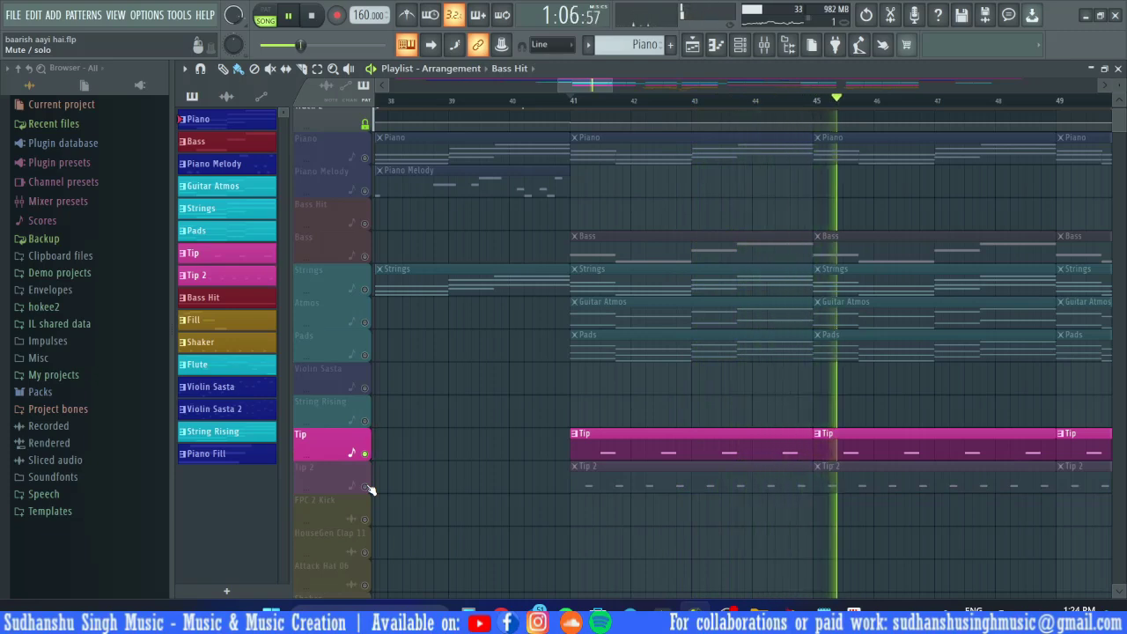
Inspect the notes of the Tip and Tip 2 patterns in the piano roll and return to the playlist
double_click(636, 438)
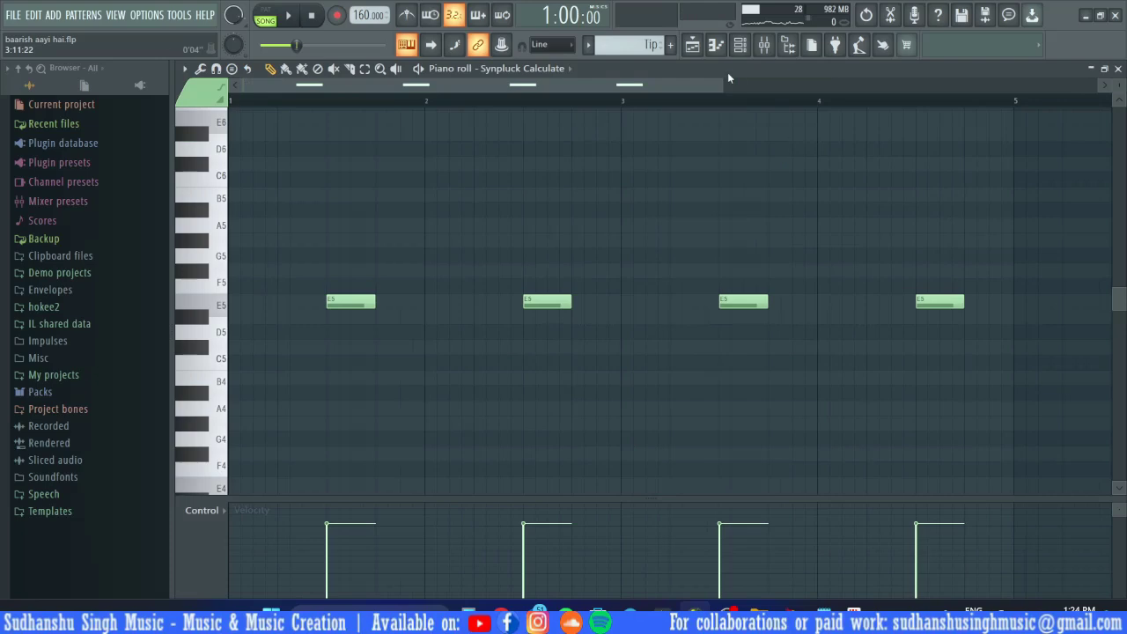
left_click(694, 49)
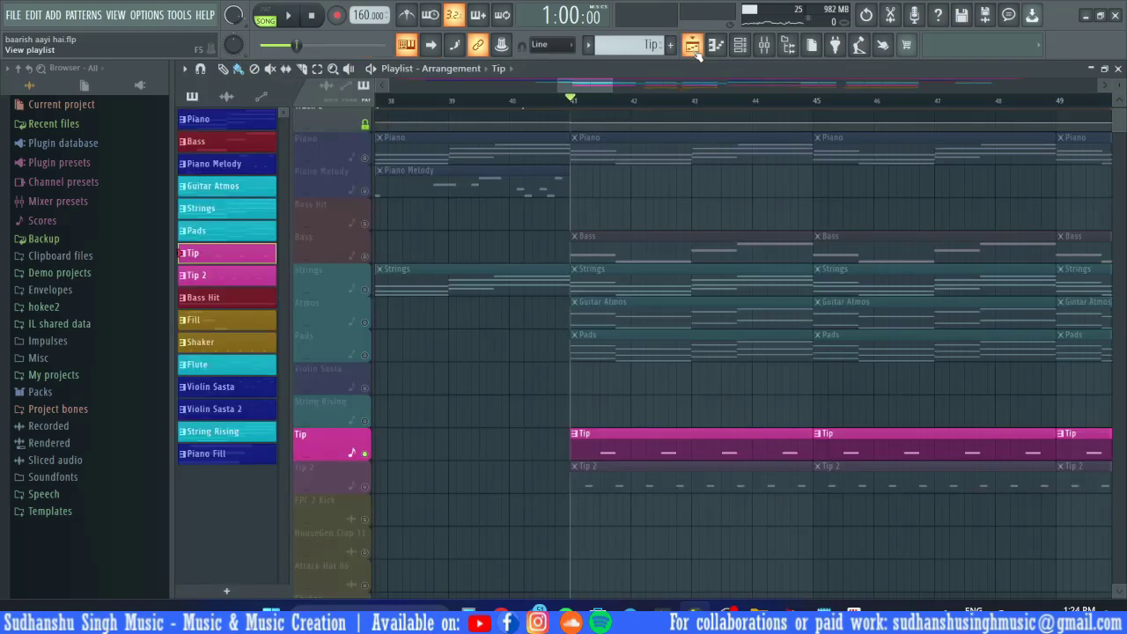
double_click(744, 483)
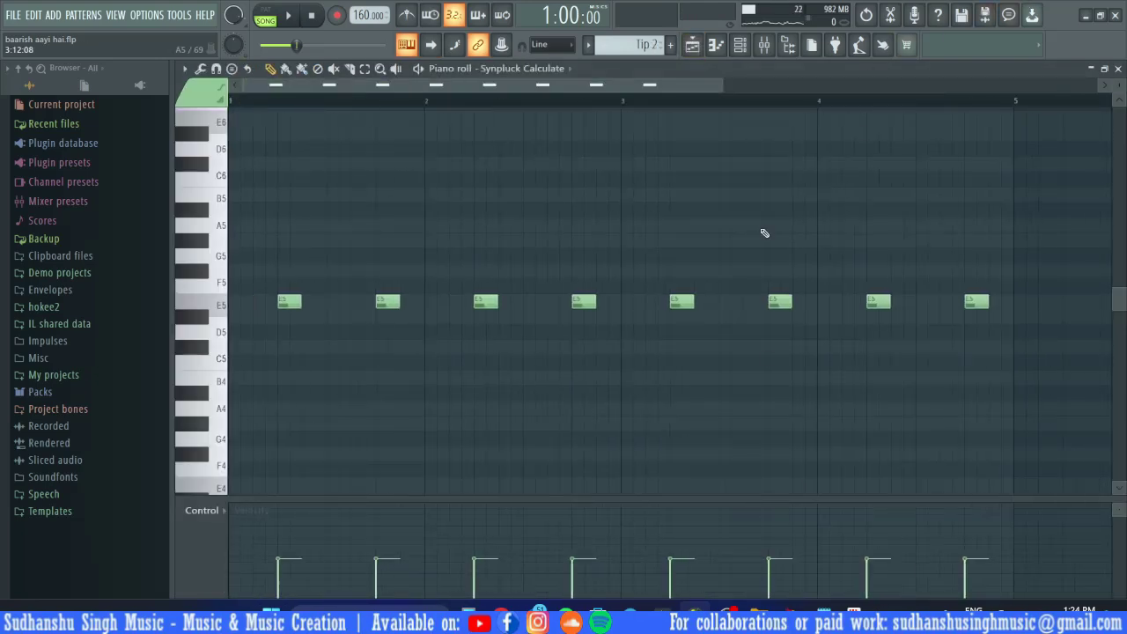
left_click(692, 49)
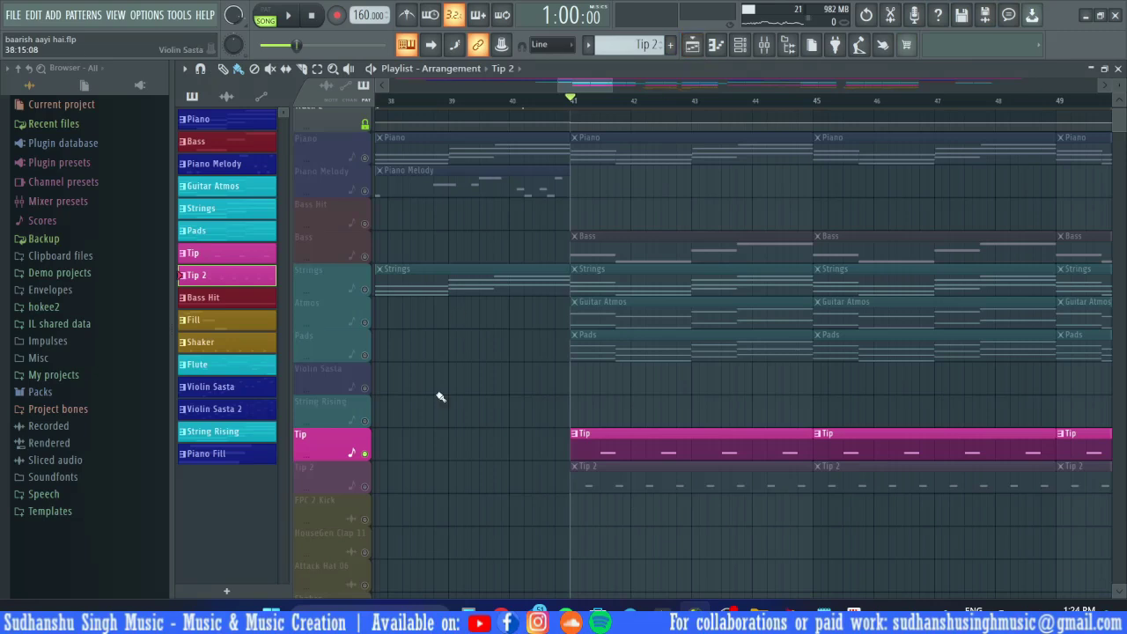
Turn all instrument tracks and the Vocals back on, and play the full arrangement from bar 41
left_click(371, 429, "ctrl")
scroll(414, 266, "up", 1)
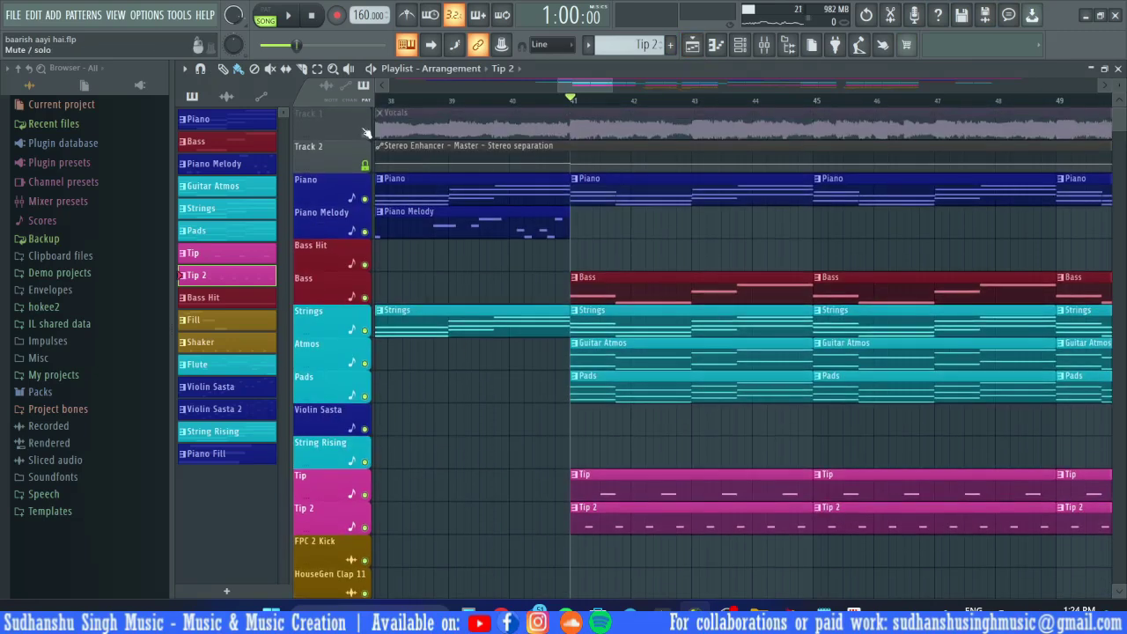
left_click(366, 131)
key("space")
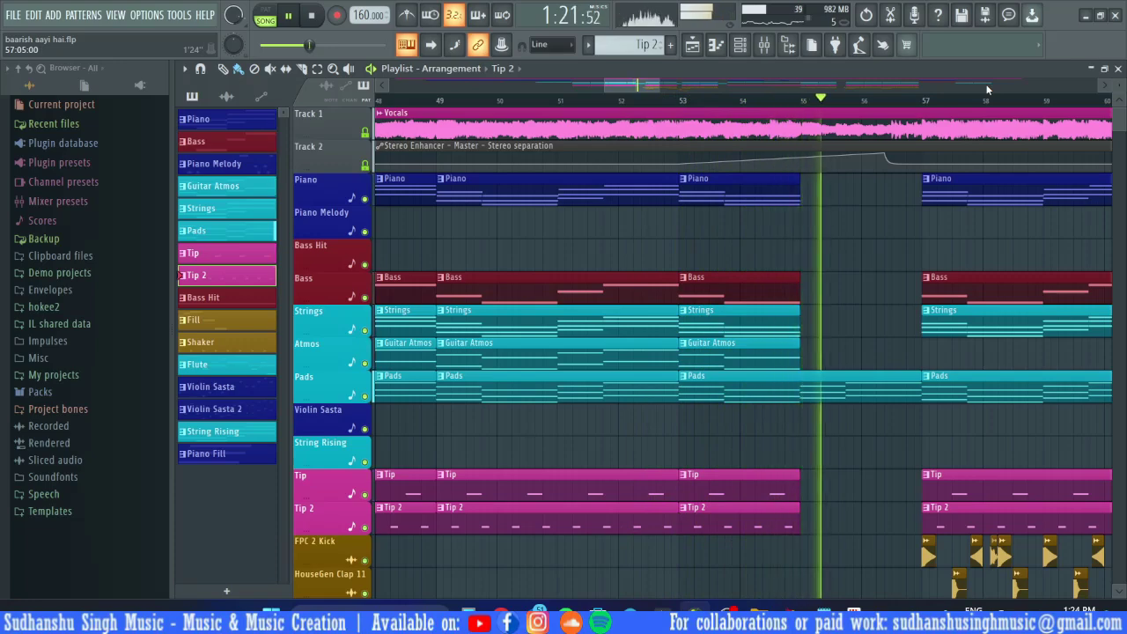
Follow the playback through the Pads break into the section at bar 57 where the drum tracks enter
scroll(918, 179, "down", 5)
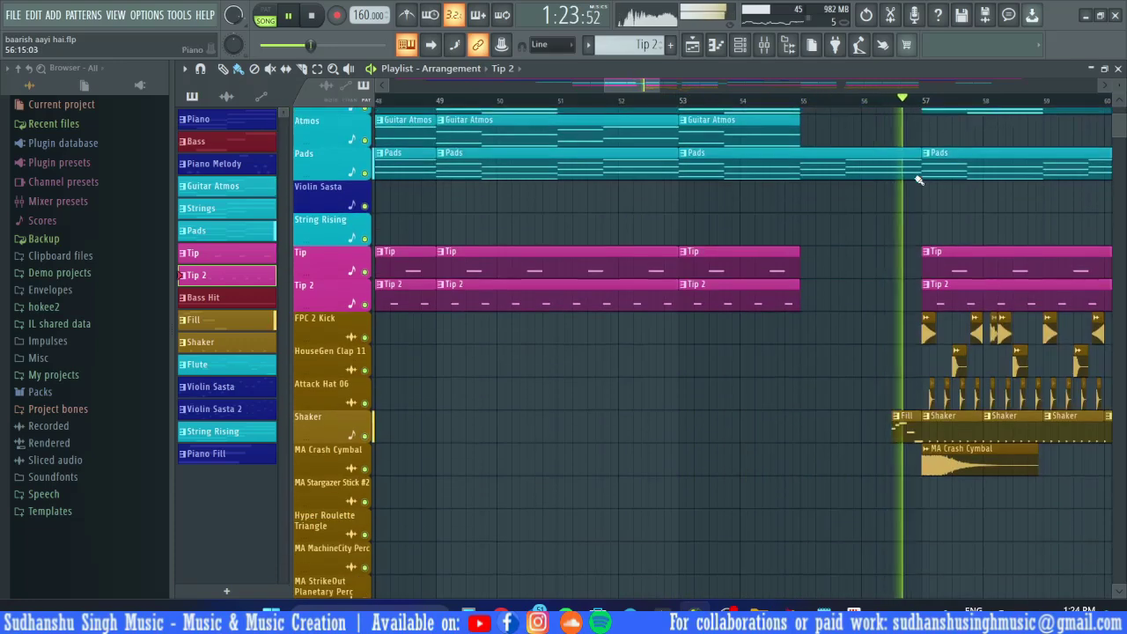
scroll(919, 180, "up", 4)
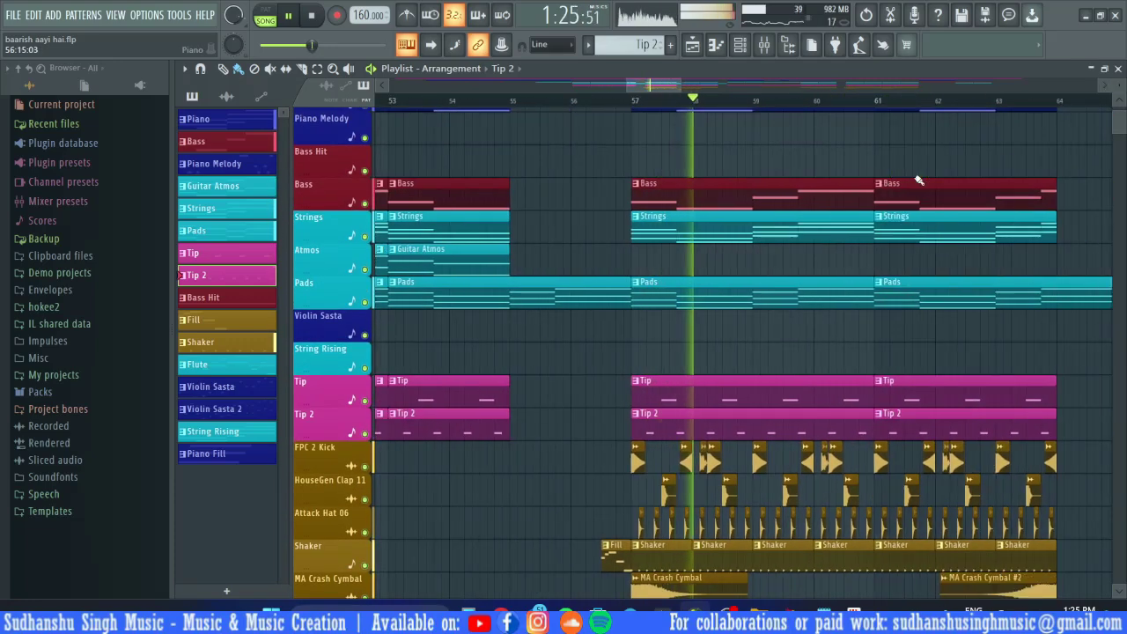
scroll(919, 179, "down", 2)
scroll(1024, 178, "up", 2)
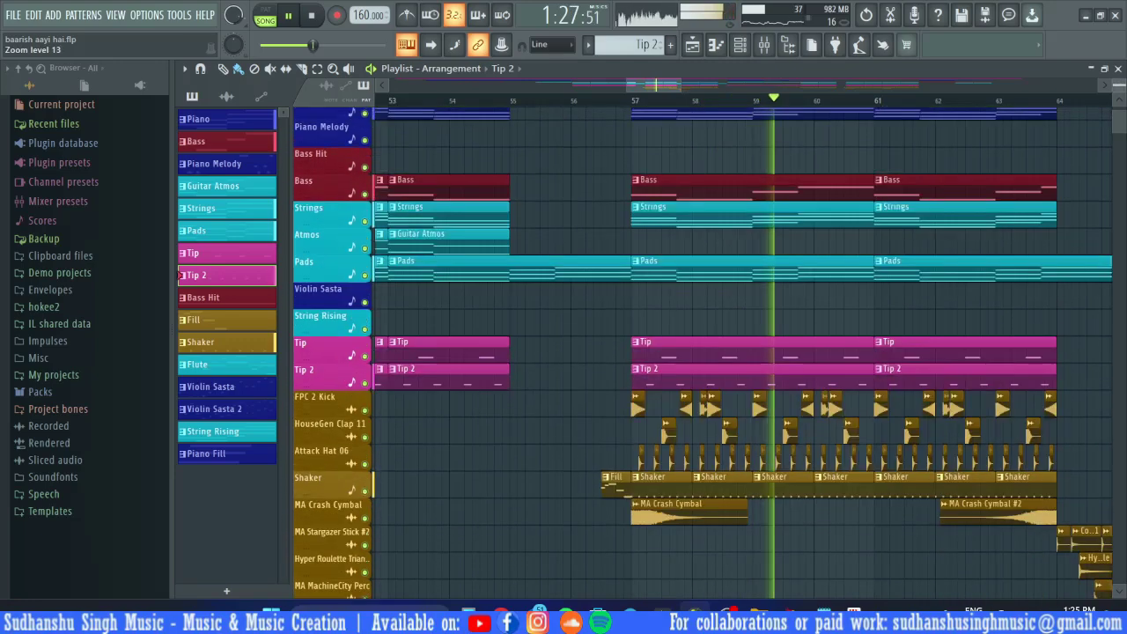
scroll(1024, 177, "up", 1)
scroll(1024, 177, "down", 2)
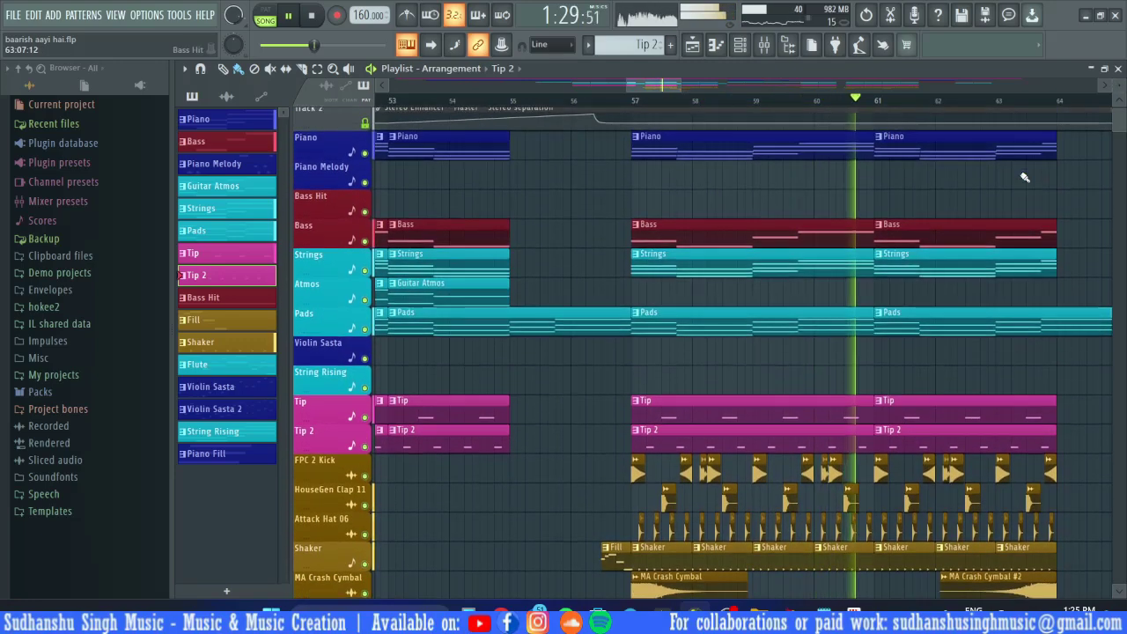
scroll(1024, 177, "up", 1)
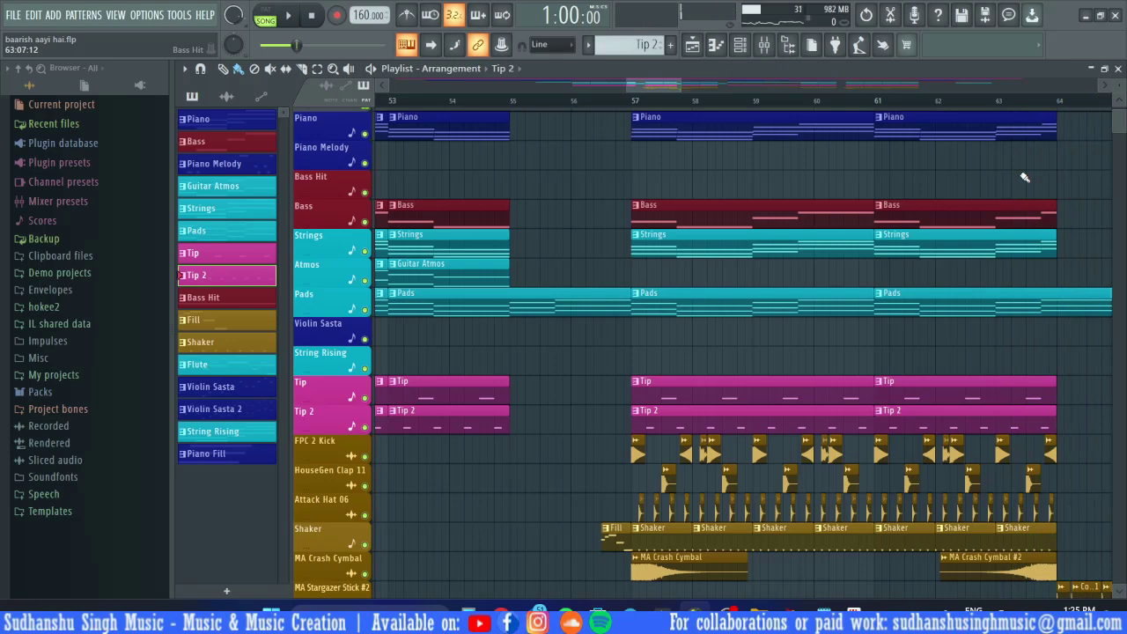
Examine the drum and percussion tracks between bars 57 and 64, from FPC 2 Kick down to MA Crash Cymbal
scroll(1076, 566, "down", 3)
scroll(958, 352, "down", 3)
scroll(957, 352, "up", 4)
scroll(957, 352, "down", 2)
scroll(958, 352, "up", 1)
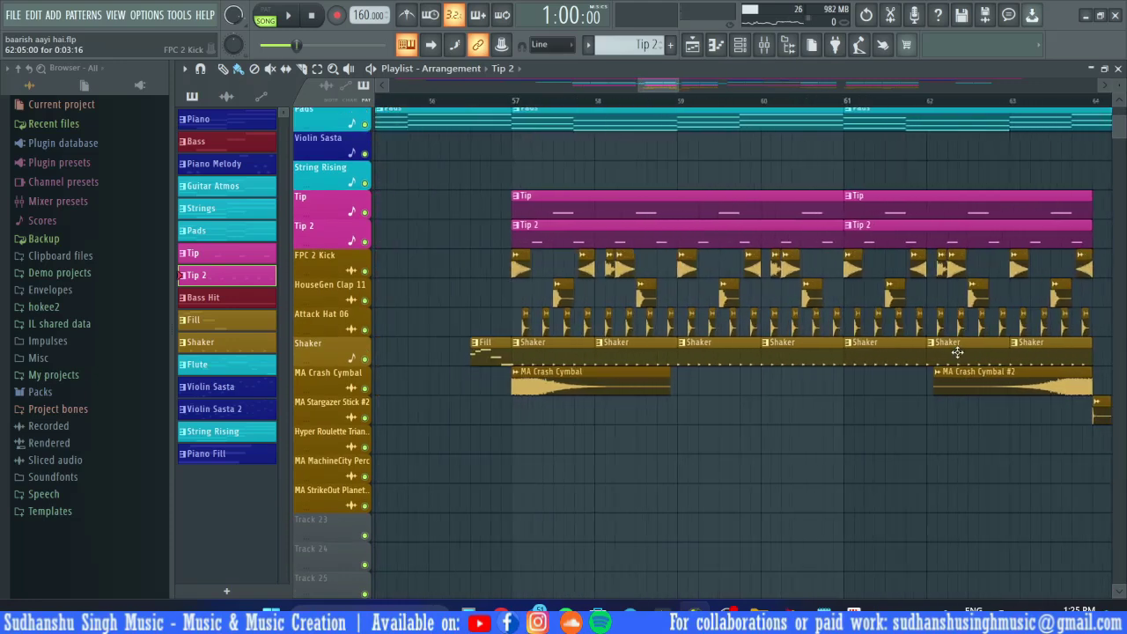
scroll(957, 352, "right", 2)
scroll(957, 353, "up", 1)
scroll(957, 352, "left", 2)
Solo the FPC 2 Kick track and audition its pattern from bar 57
right_click(365, 281)
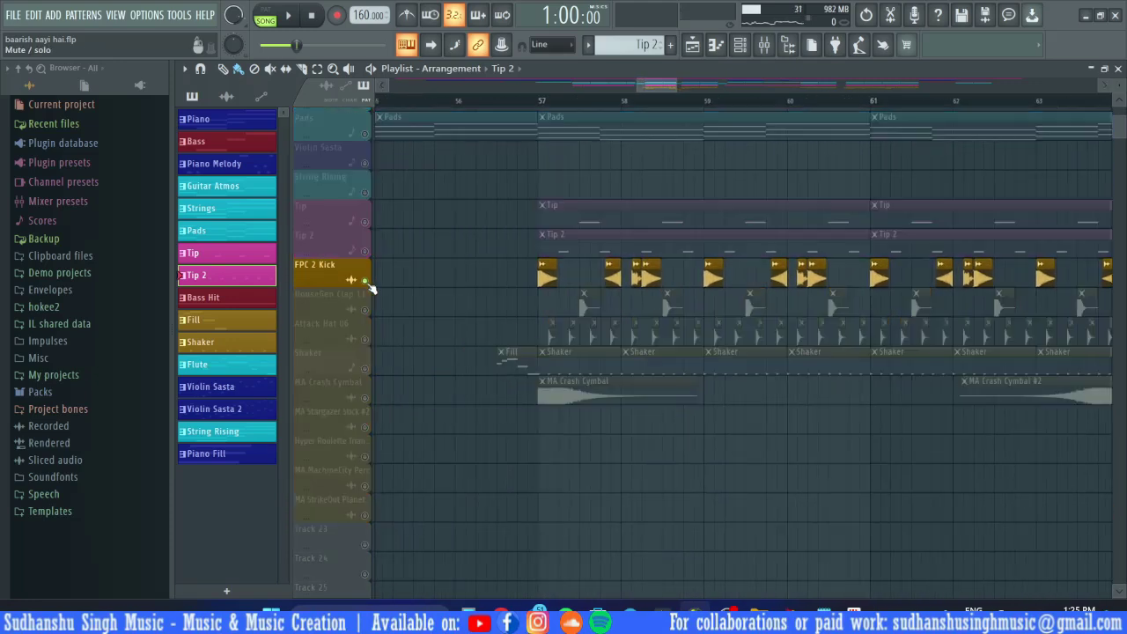
left_click(548, 104)
key("space")
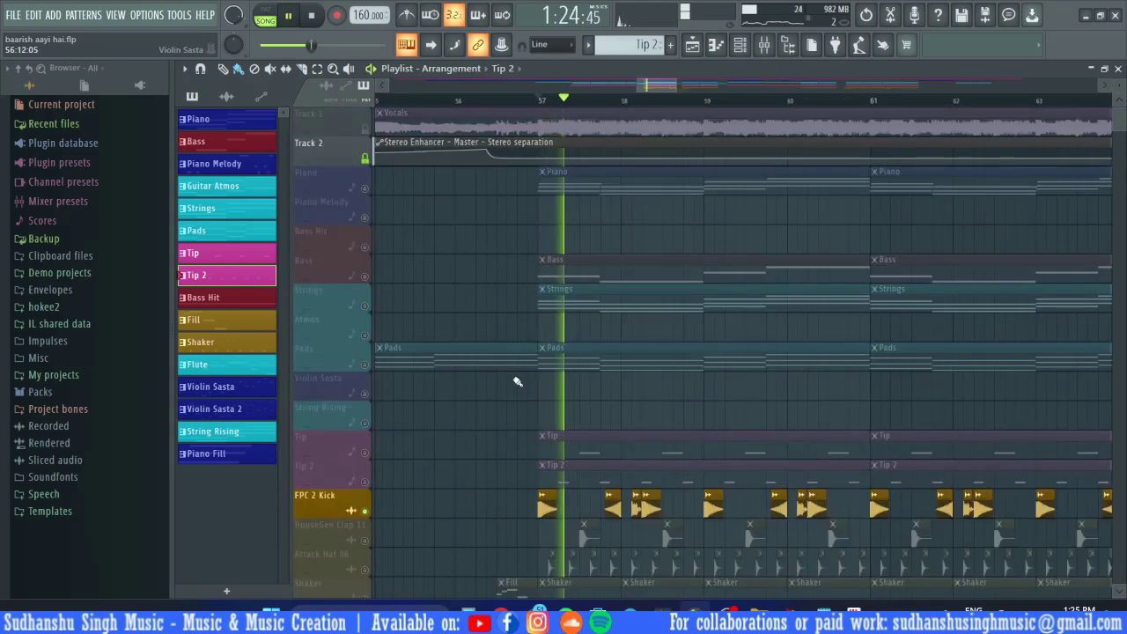
scroll(517, 381, "down", 1)
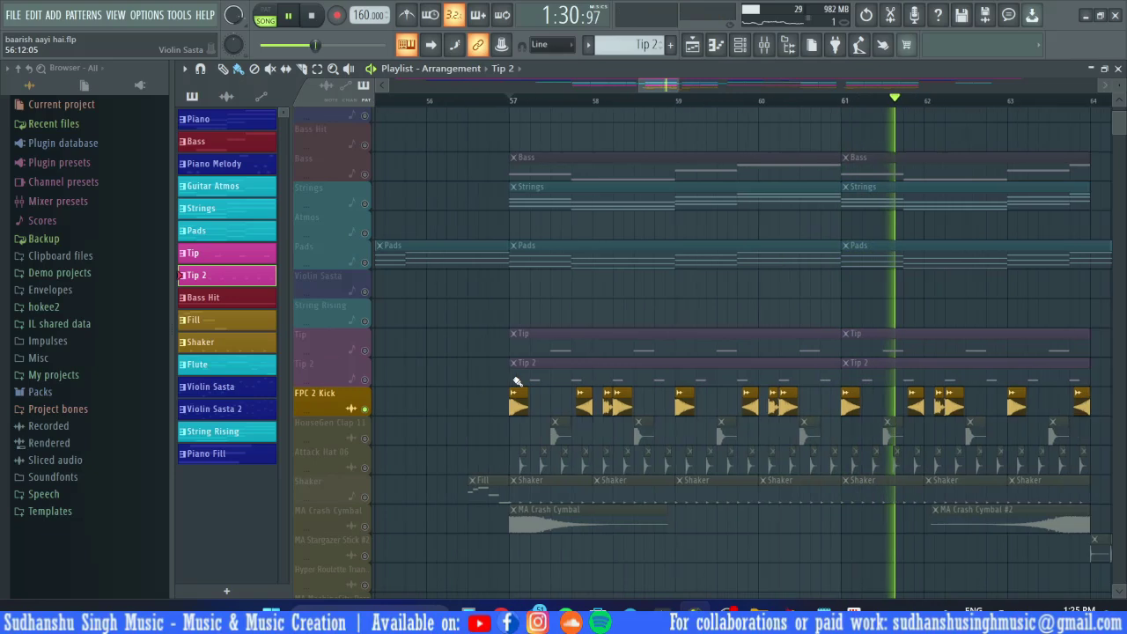
key("space")
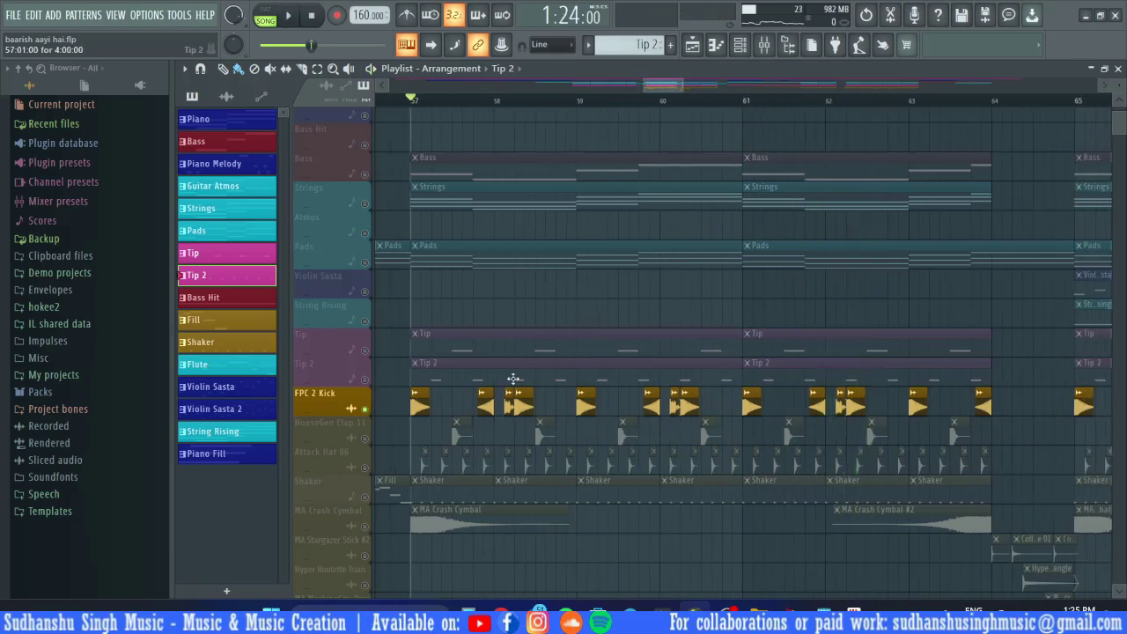
Add the HouseGen Clap 11 and Attack Hat 06 tracks to the soloed kick and play them from bar 57
scroll(503, 426, "down", 1)
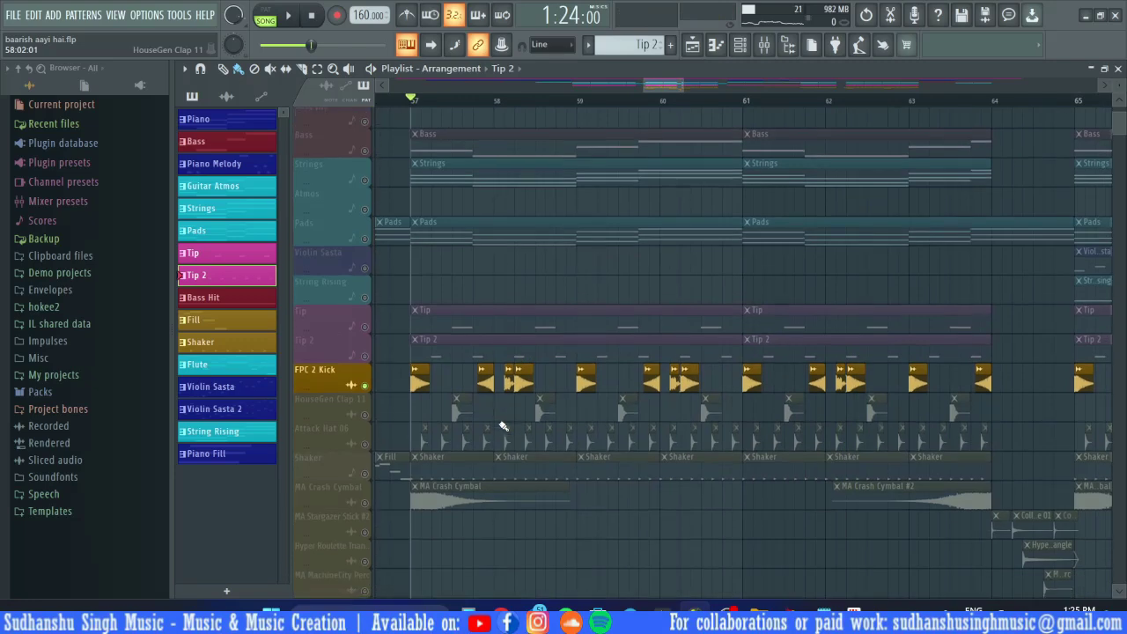
scroll(366, 417, "down", 2)
key("space")
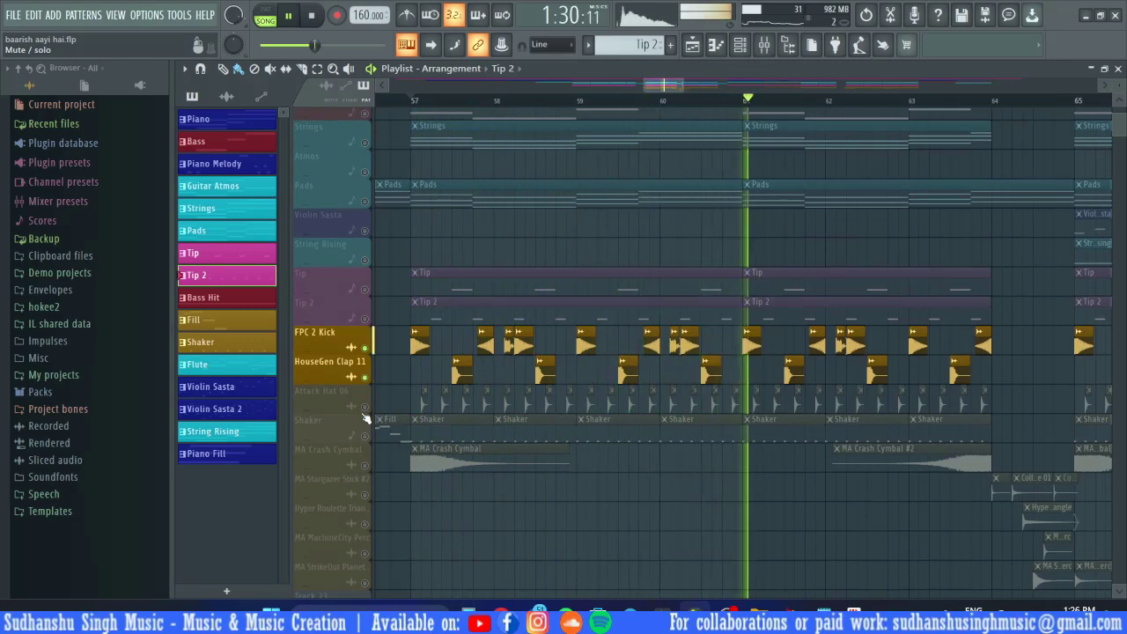
key("space")
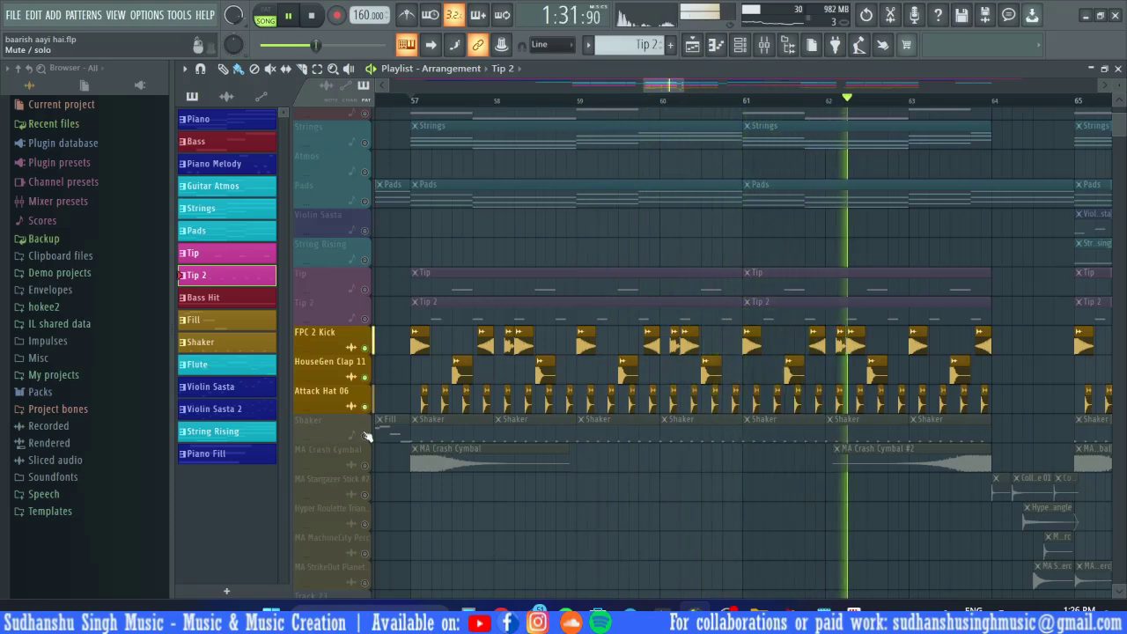
Unmute the Shaker track and then MA Crash Cymbal, playing the growing drum group from bar 57
left_click(365, 435)
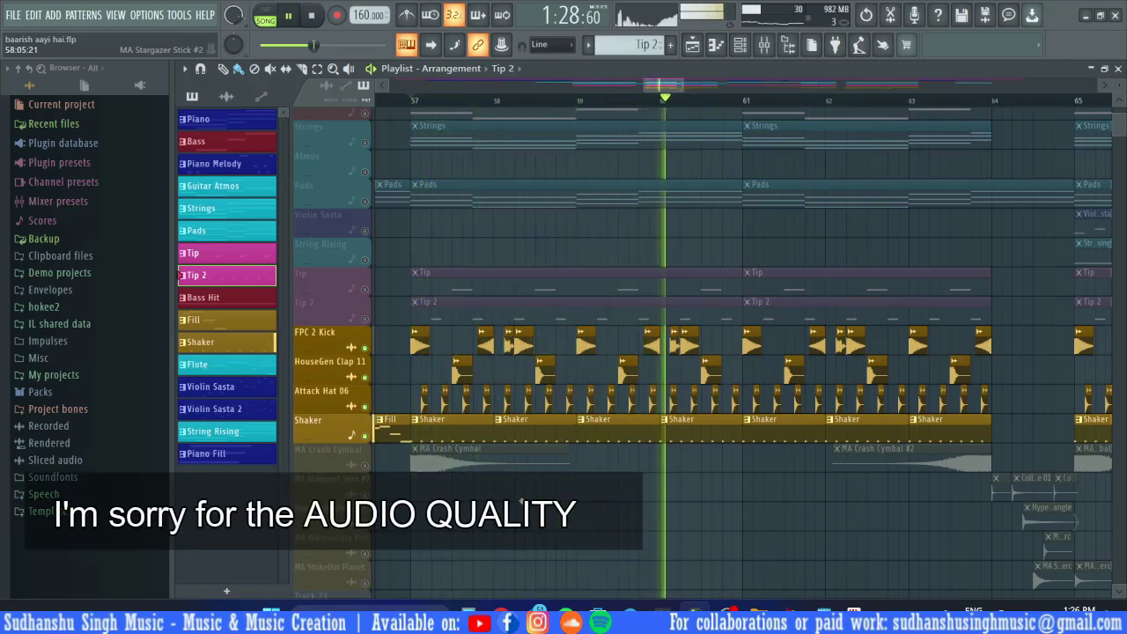
key("space")
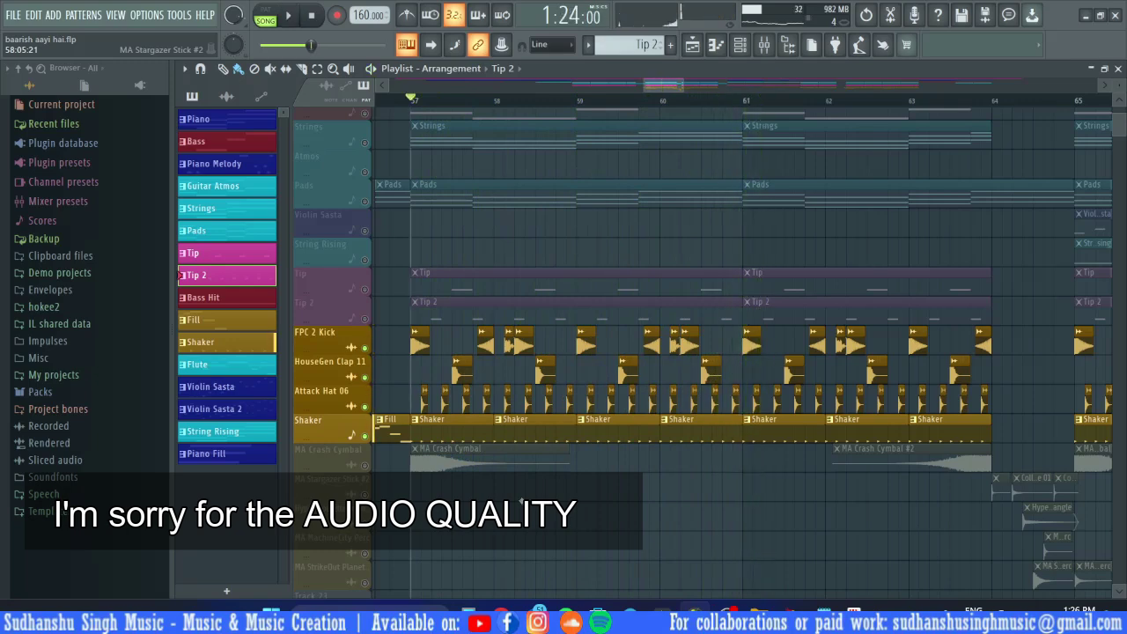
left_click(366, 466)
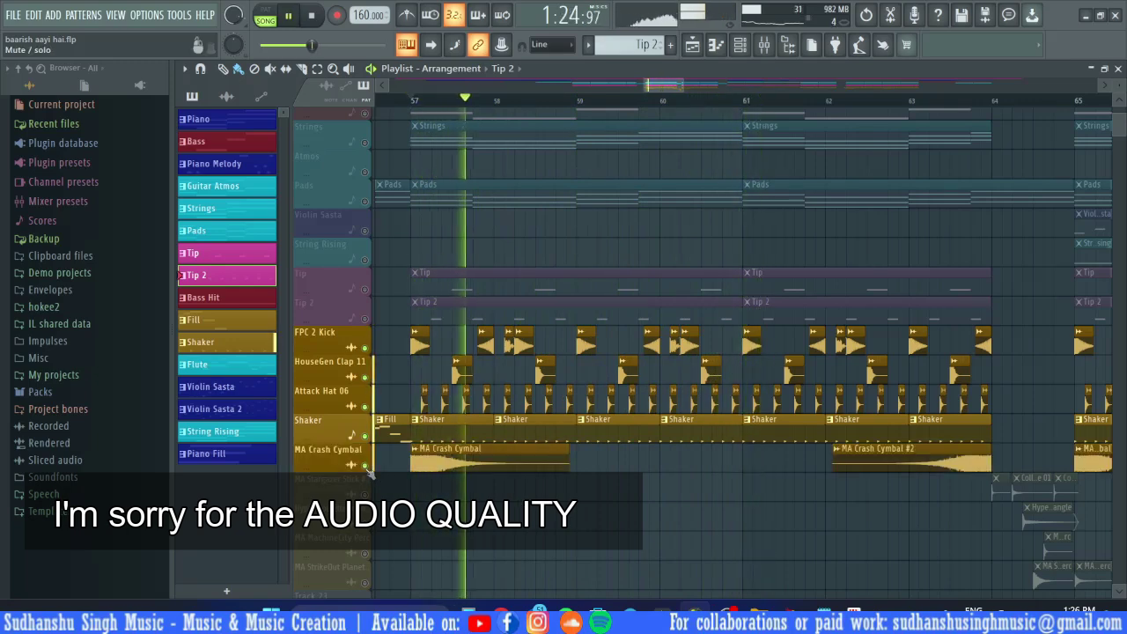
Unmute the Bass track so it plays together with the soloed drum group
scroll(563, 323, "up", 3)
scroll(562, 323, "up", 2)
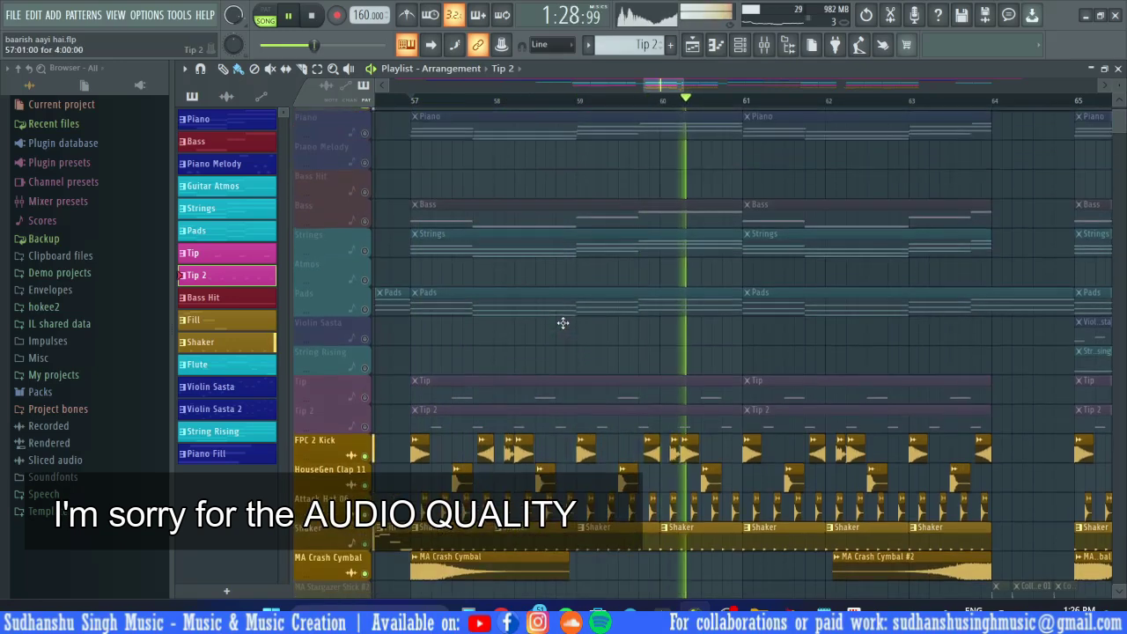
left_click(366, 221)
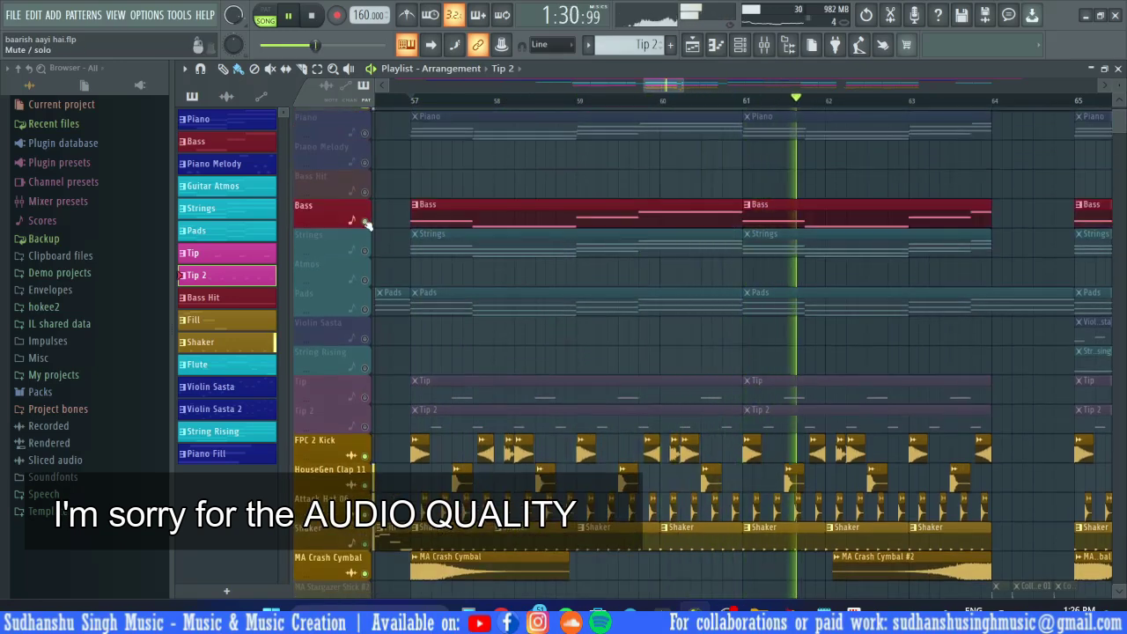
scroll(519, 183, "up", 2)
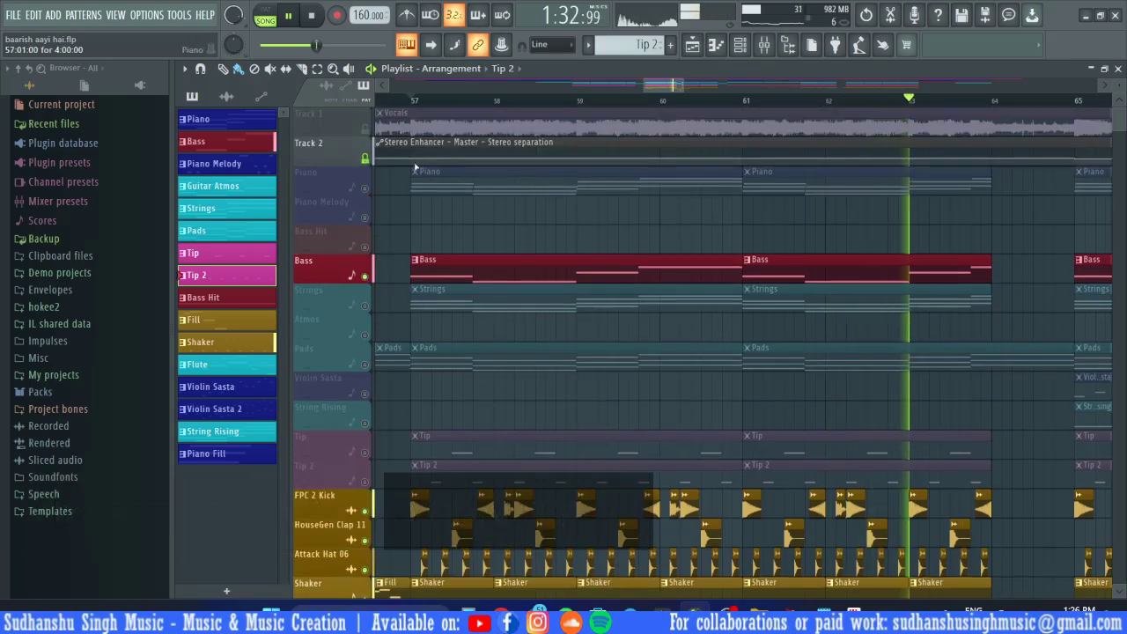
Restore all tracks from the soloed group and play the full arrangement from bar 57, stopping near bar 64
right_click(369, 131)
right_click(369, 131)
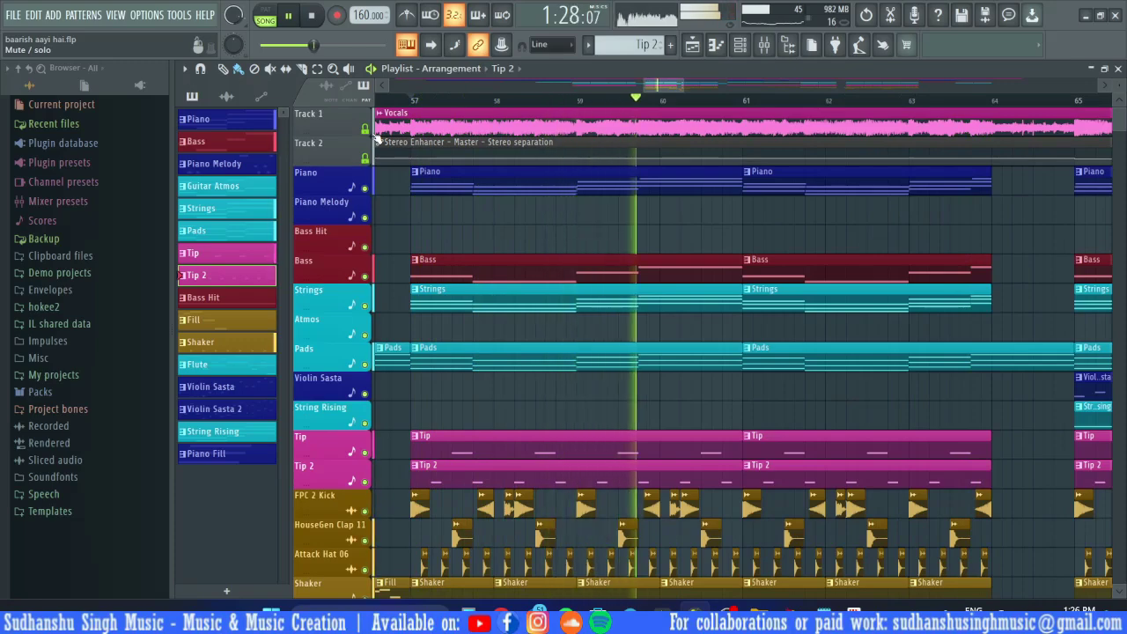
scroll(556, 329, "down", 4)
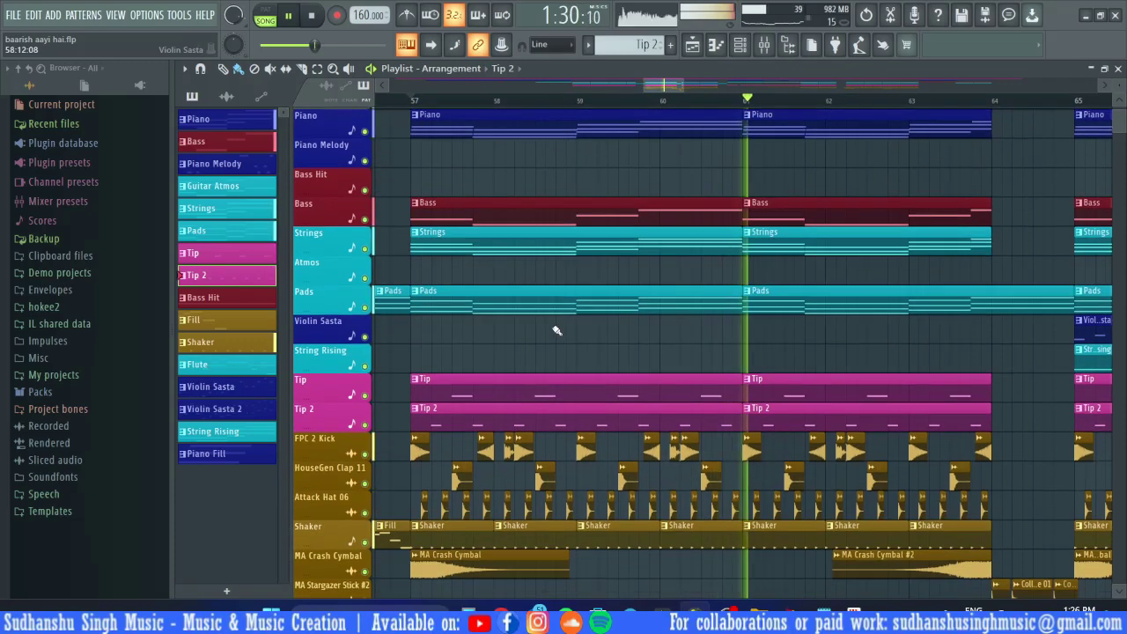
scroll(556, 330, "up", 3)
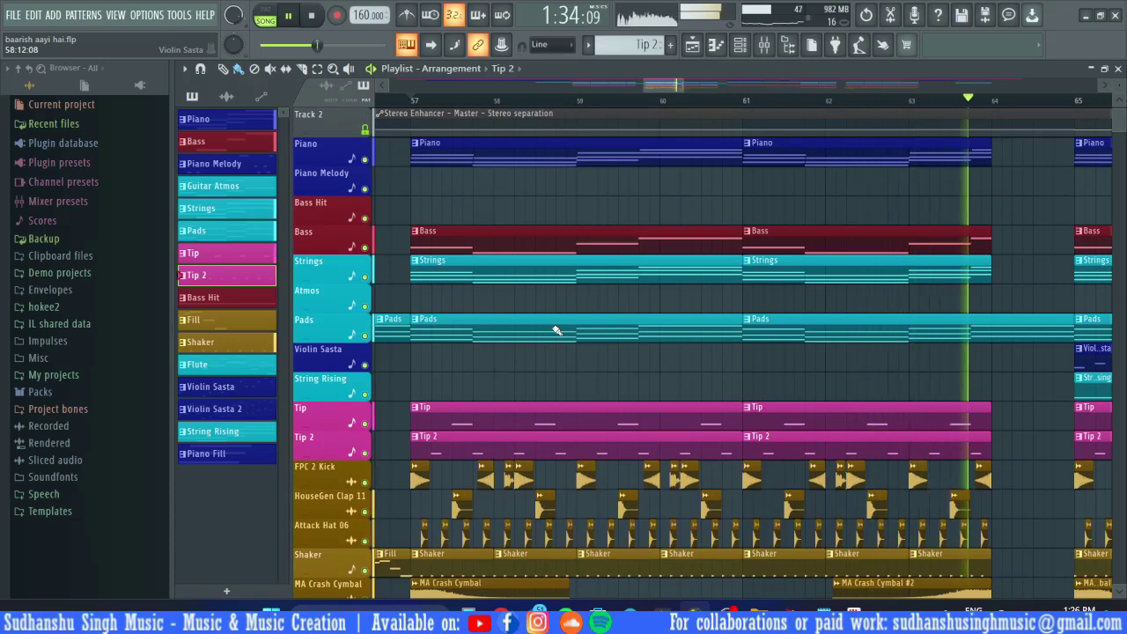
key("space")
scroll(696, 237, "up", 1)
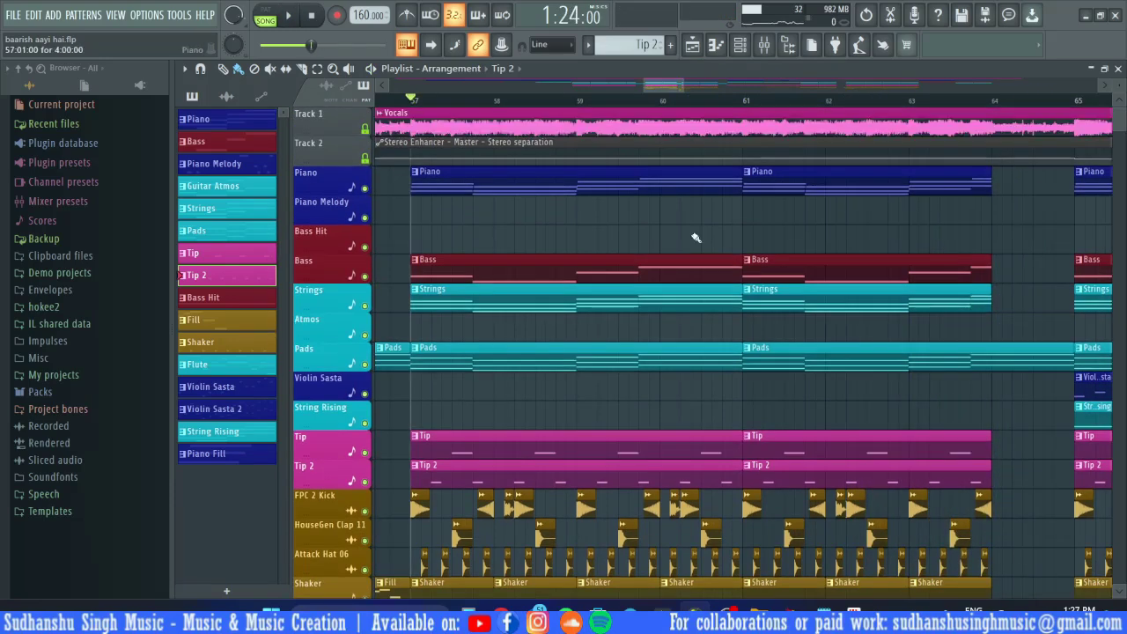
Examine the break at bar 64 across the instrument and percussion tracks and play it from the middle of bar 63
scroll(696, 237, "right", 3)
scroll(695, 238, "down", 4)
scroll(696, 238, "up", 3)
scroll(695, 237, "down", 1)
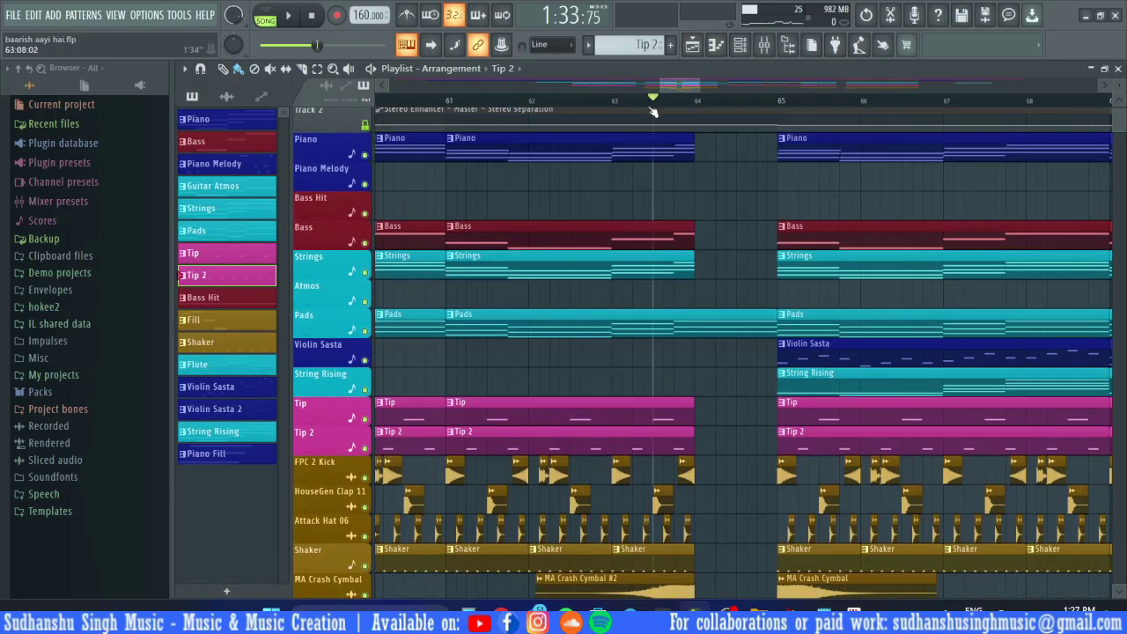
scroll(700, 248, "down", 4)
scroll(700, 250, "up", 5)
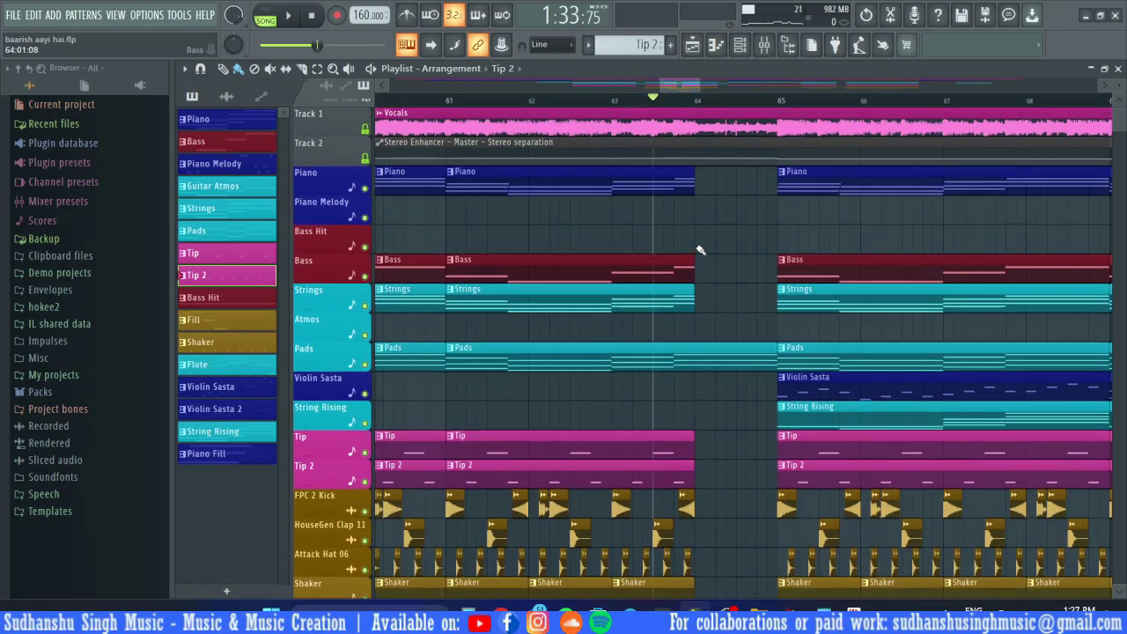
scroll(700, 250, "down", 6)
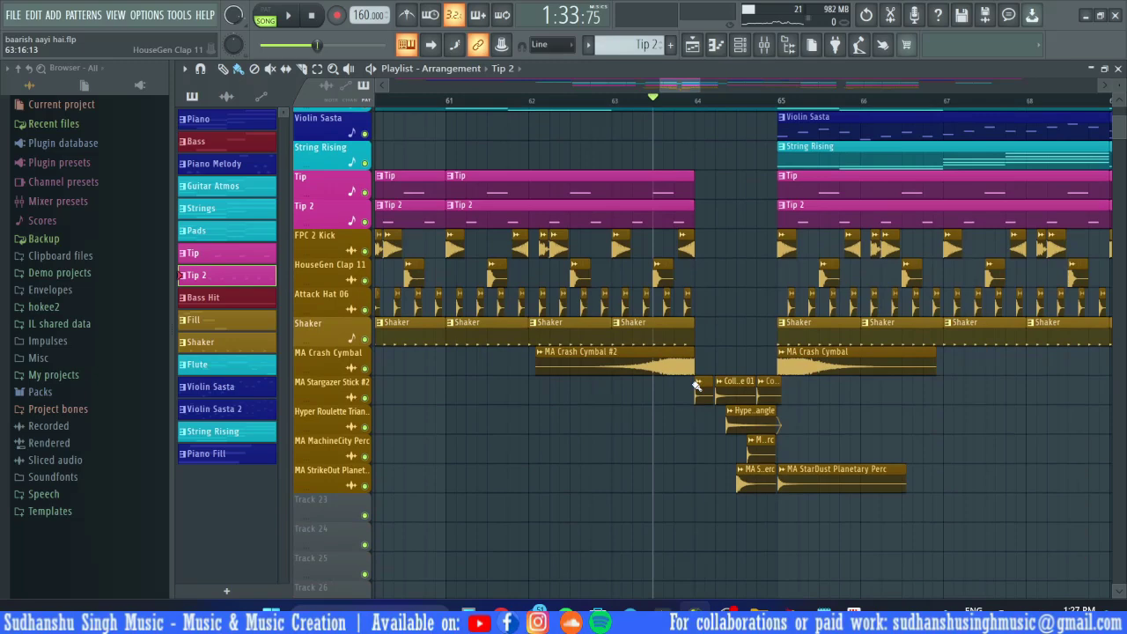
key("space")
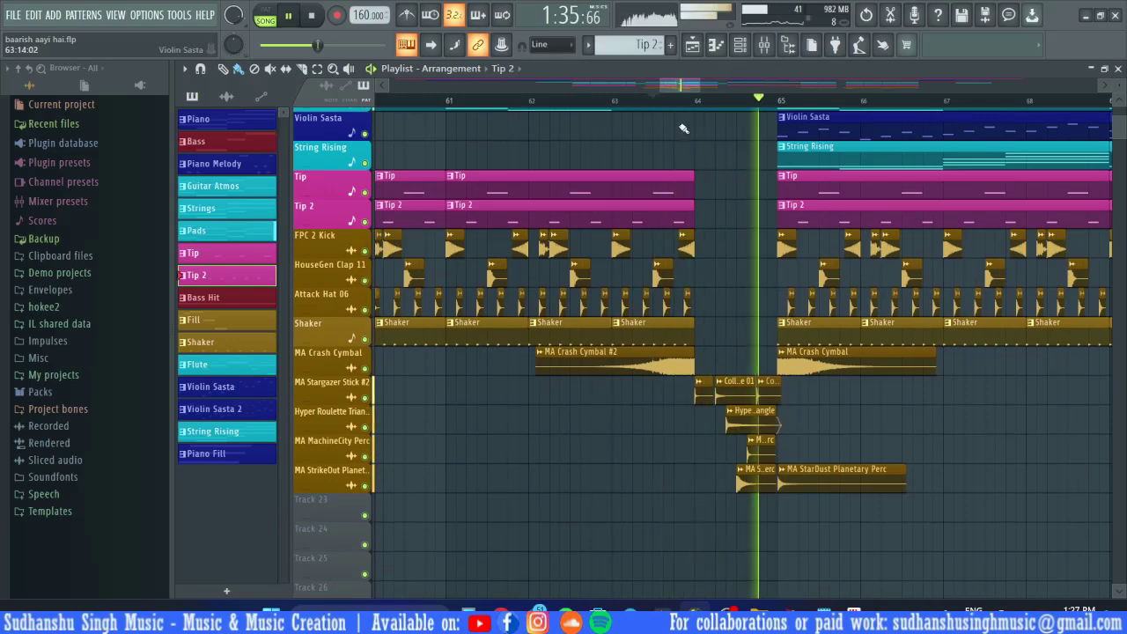
Solo the four percussion fill tracks from MA Stargazer Stick #2 to MA StrikeOut and audition them from bar 64
left_click(695, 100)
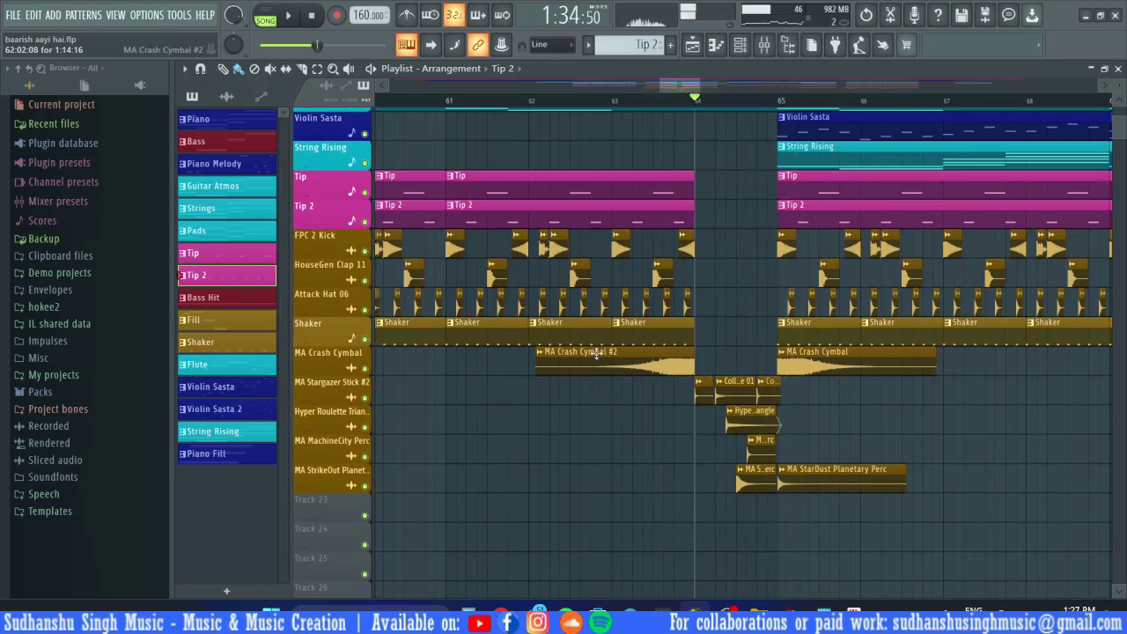
right_click(370, 404)
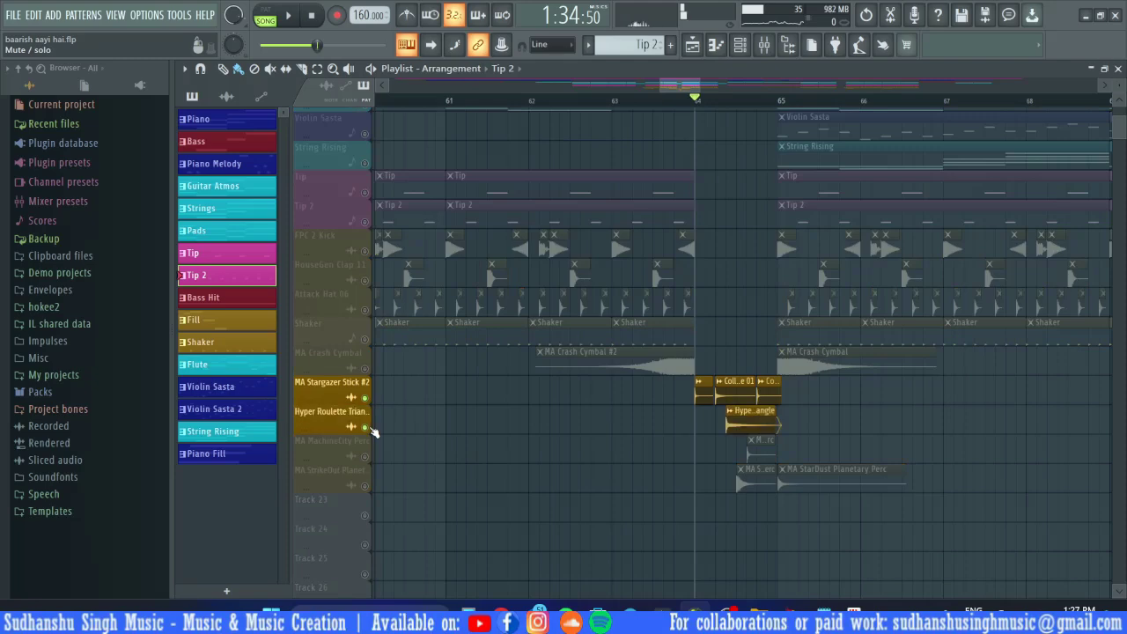
scroll(458, 372, "up", 5)
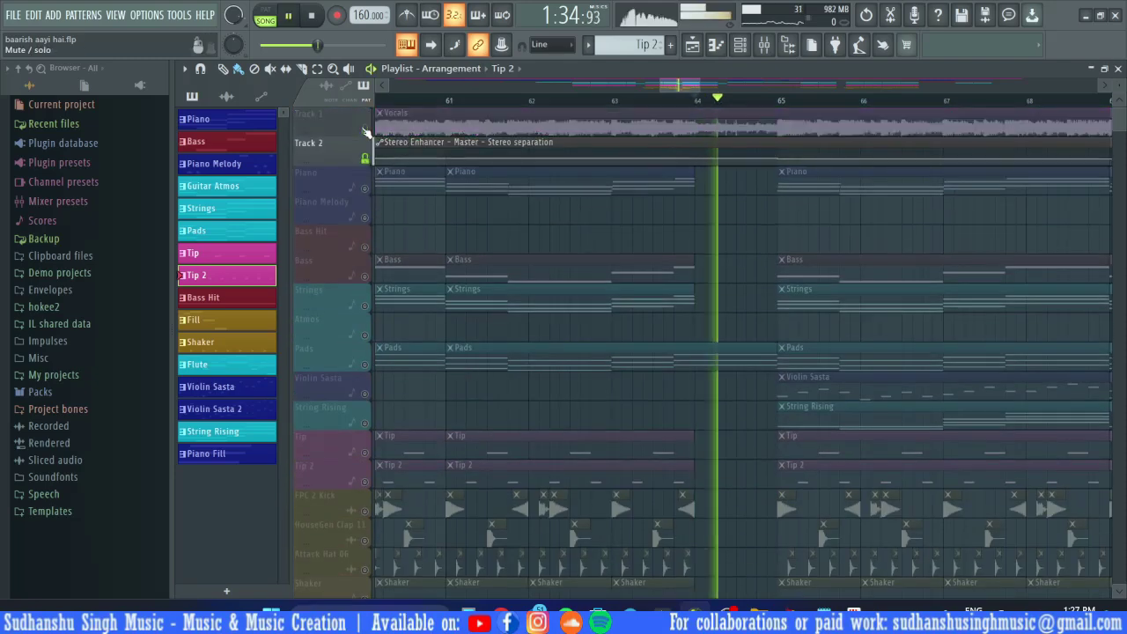
scroll(489, 363, "down", 4)
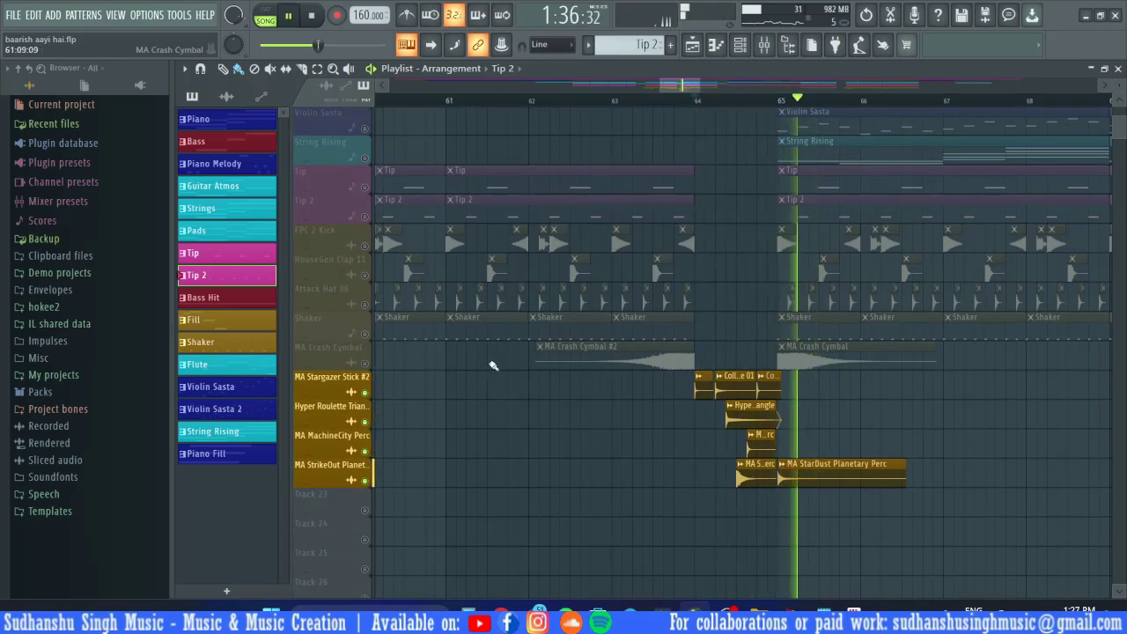
scroll(493, 365, "up", 4)
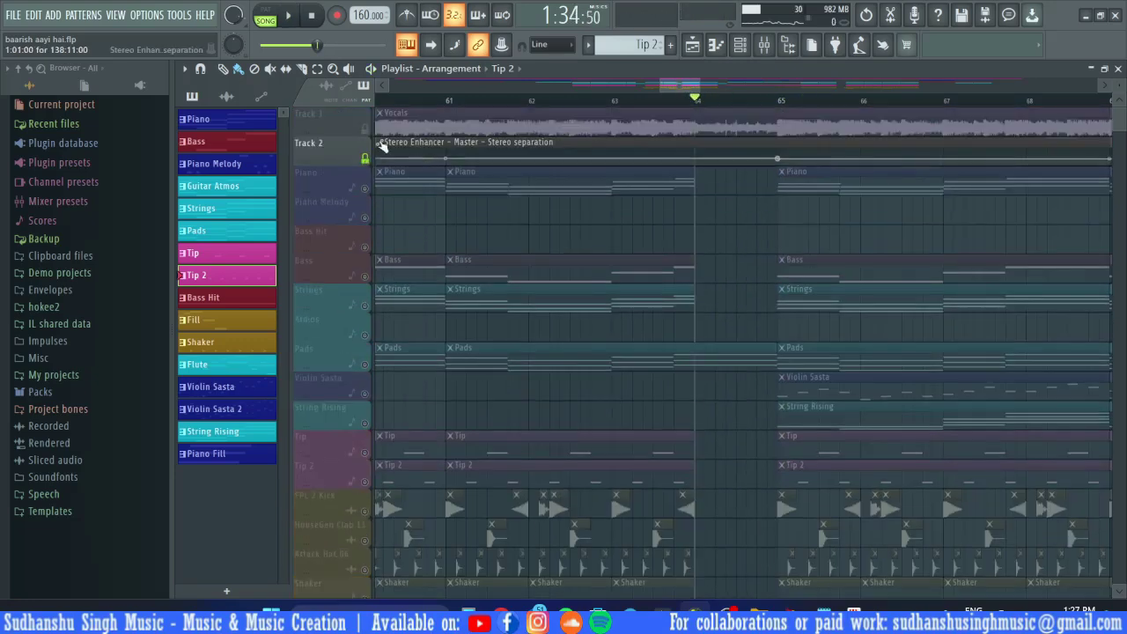
Restore all tracks and play the full arrangement from bar 64 through the section starting at bar 65
left_click(364, 129)
right_click(364, 129)
scroll(668, 252, "right", 2)
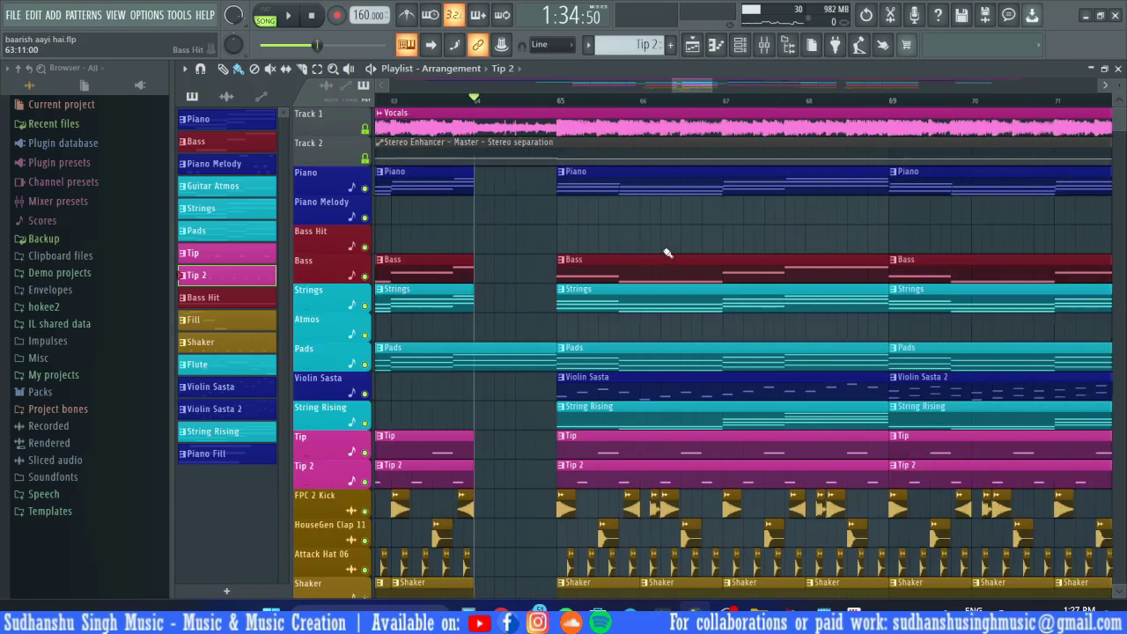
scroll(668, 252, "down", 1)
scroll(667, 253, "right", 1)
scroll(668, 253, "up", 1)
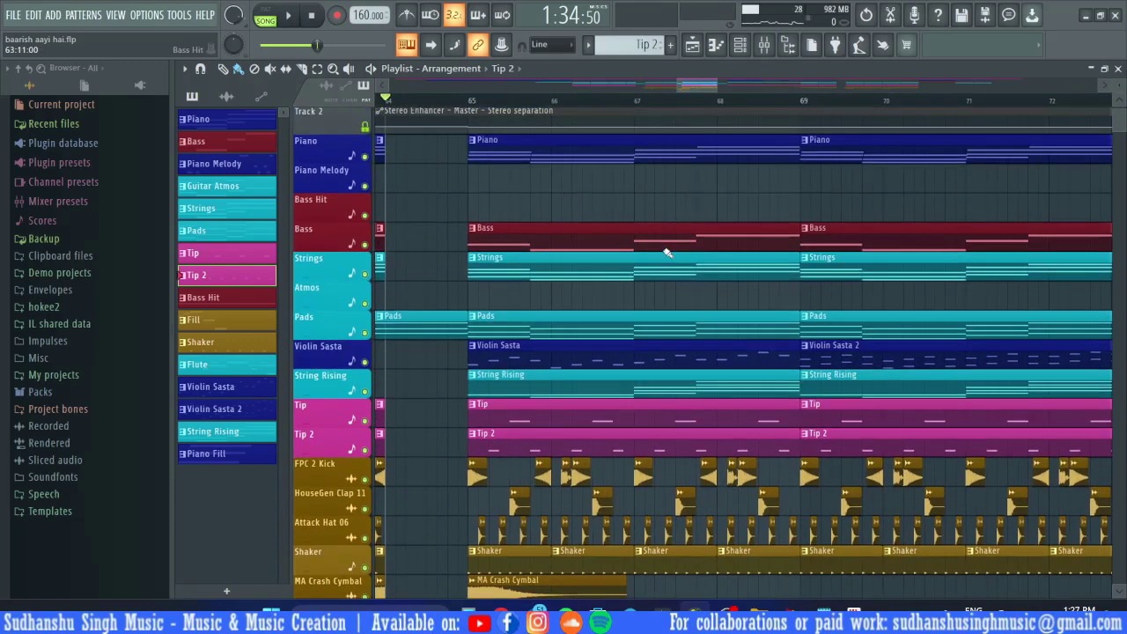
key("space")
scroll(663, 250, "up", 1)
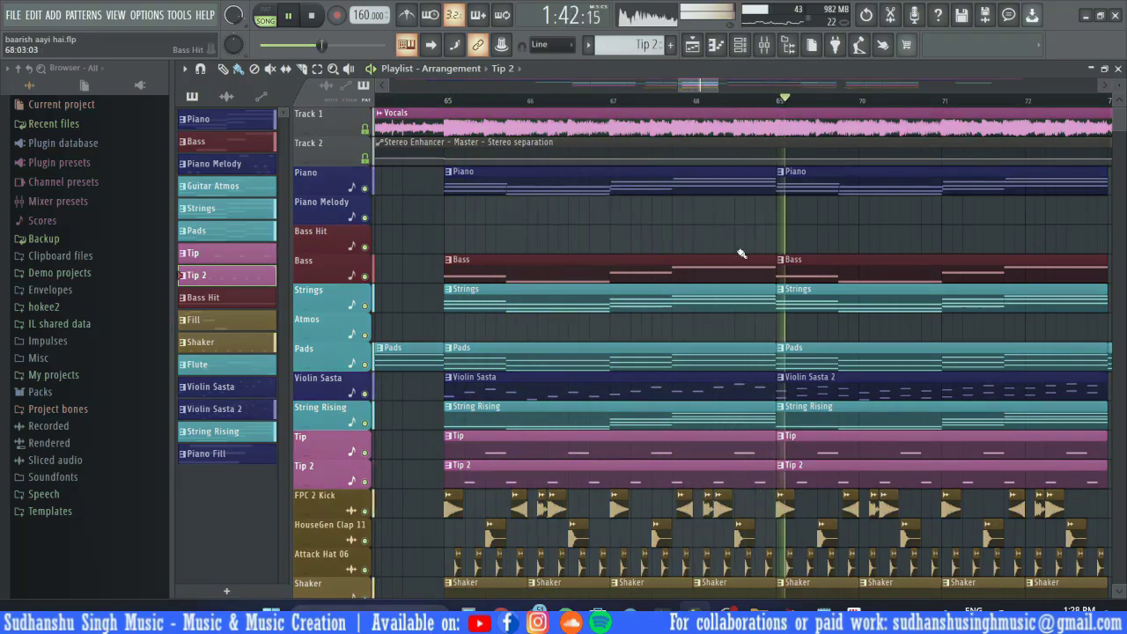
scroll(806, 265, "right", 2)
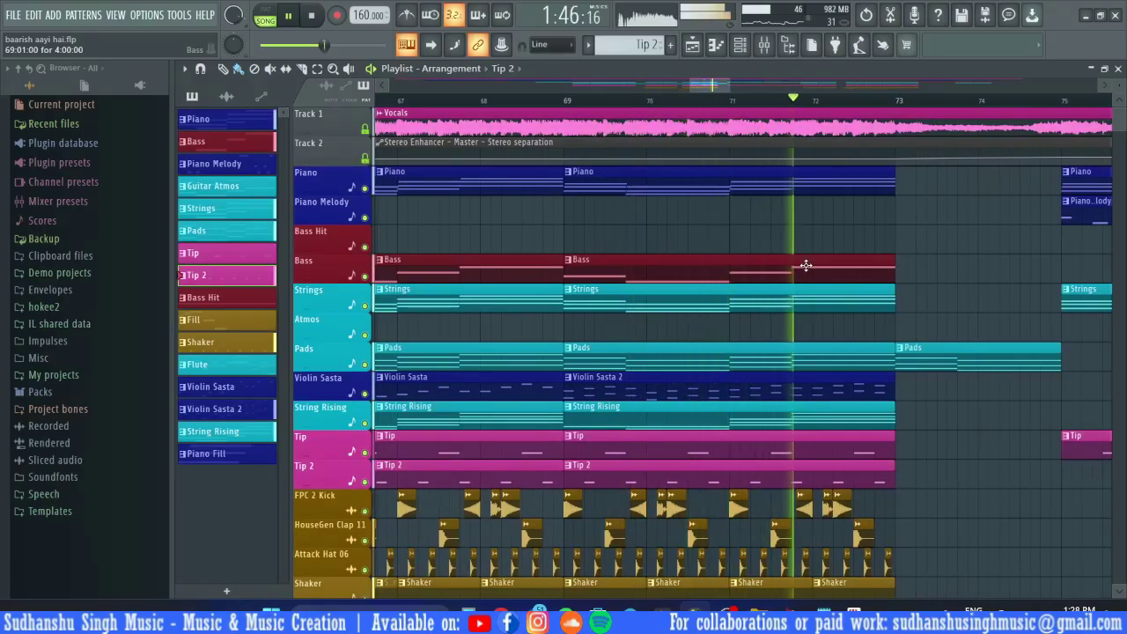
key("space")
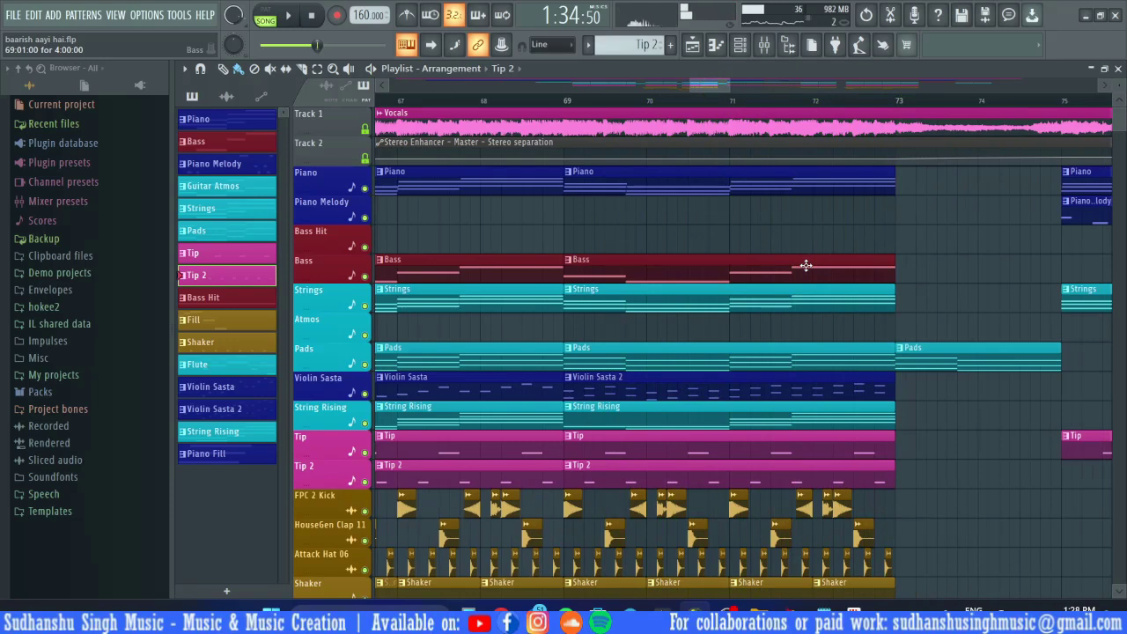
Solo the Violin Sasta track, mute the vocals and audition the violin melody from bar 65
scroll(969, 282, "left", 4)
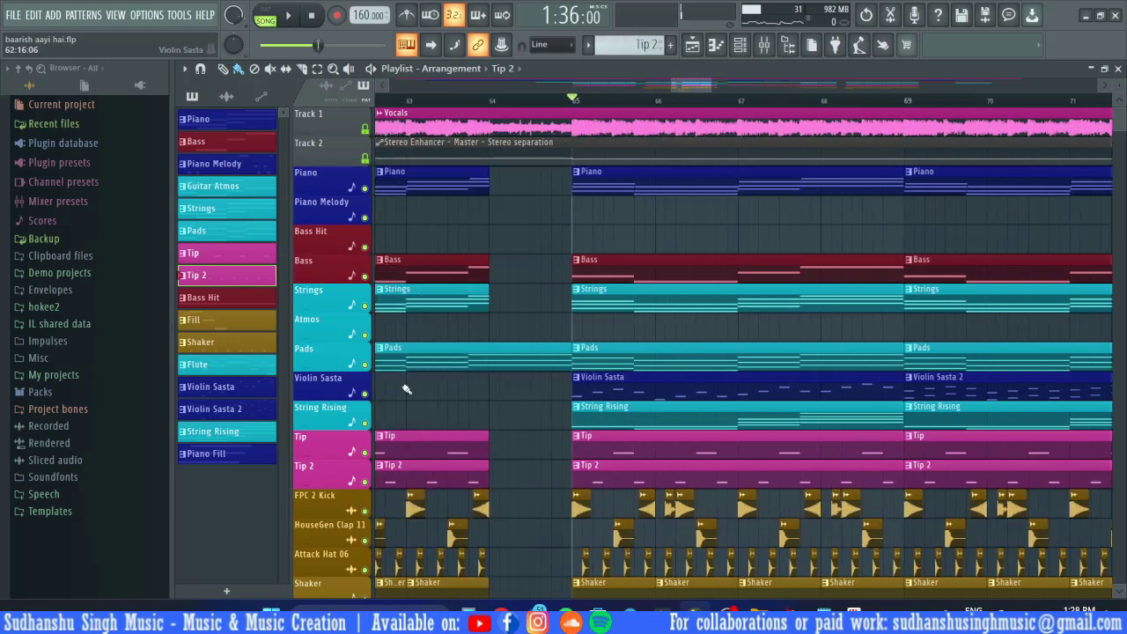
right_click(364, 395)
key("space")
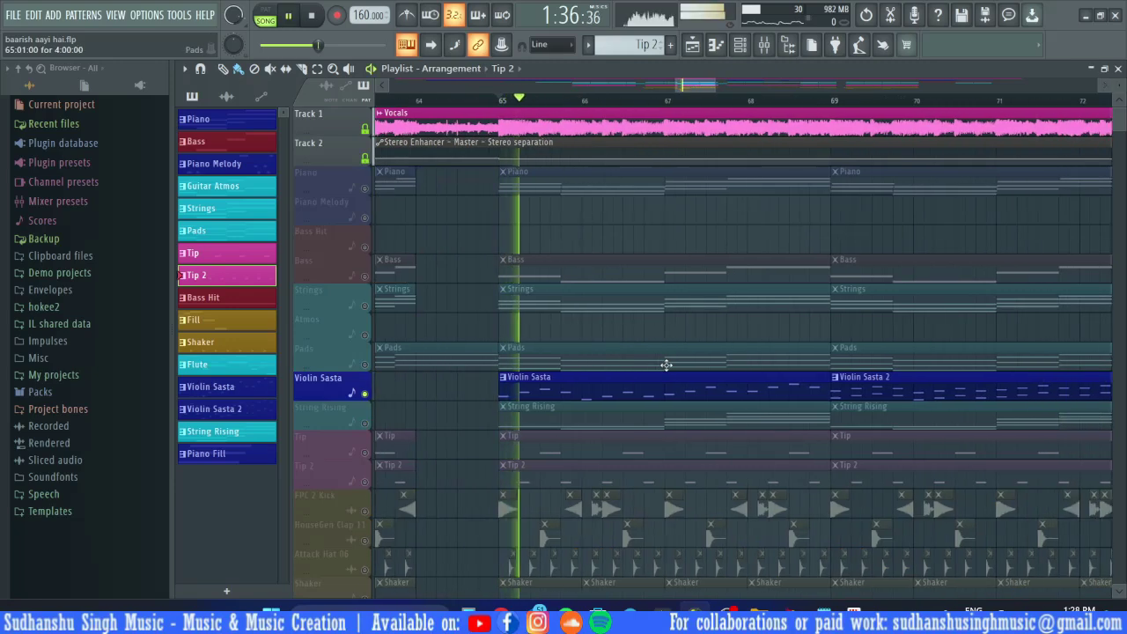
left_click(368, 132)
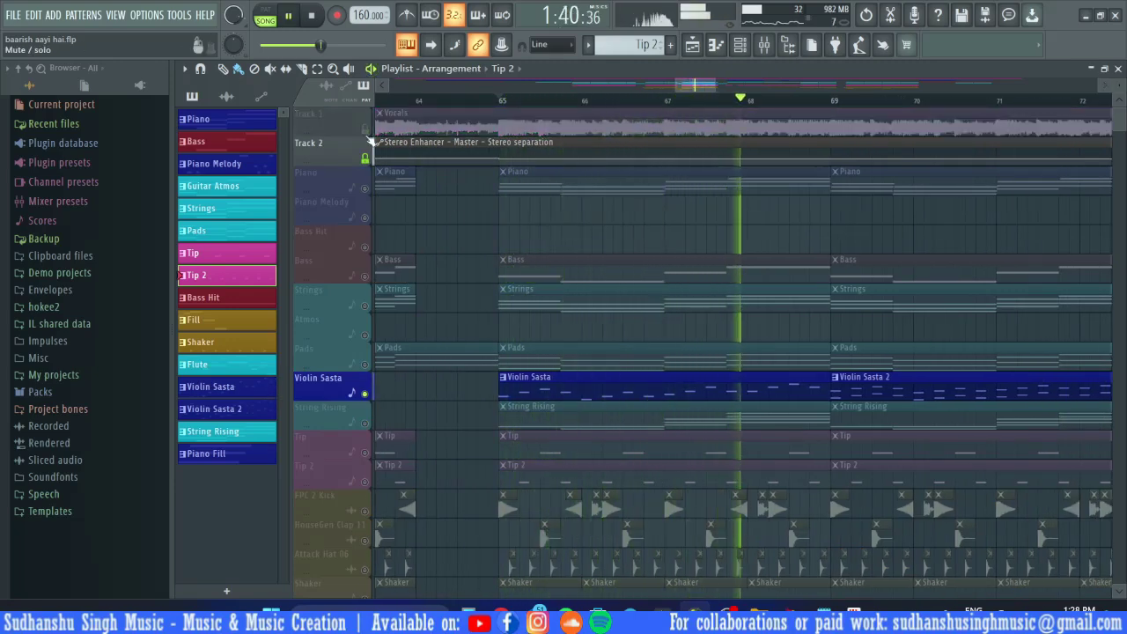
key("space")
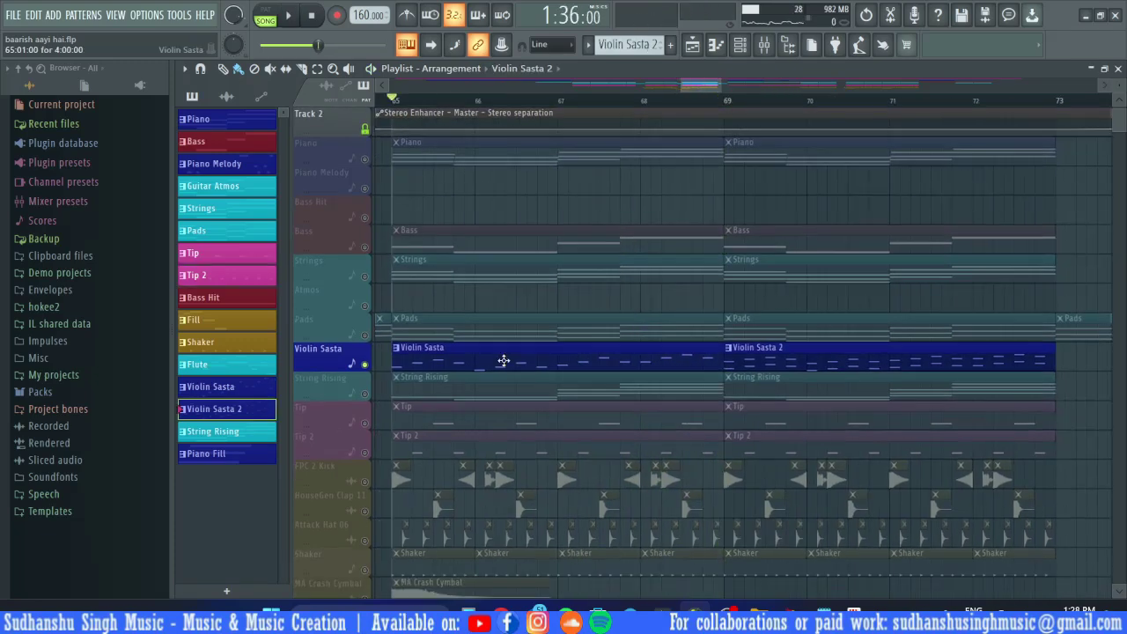
Solo the String Rising track and audition its chord notes in the piano roll, returning to the playlist
right_click(365, 393)
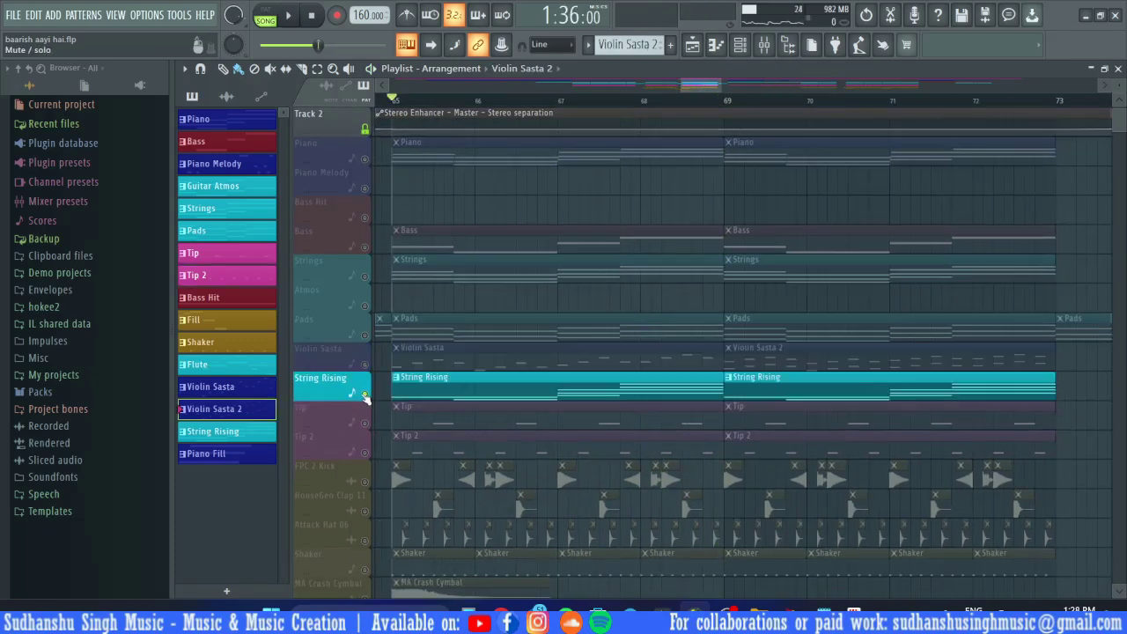
double_click(560, 385)
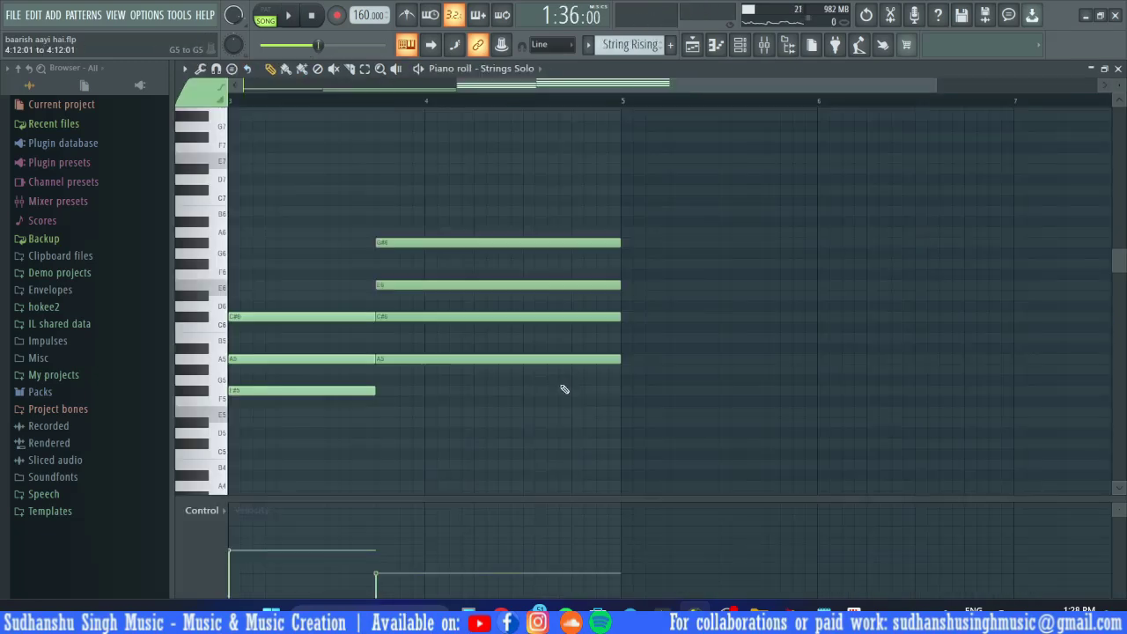
key("space")
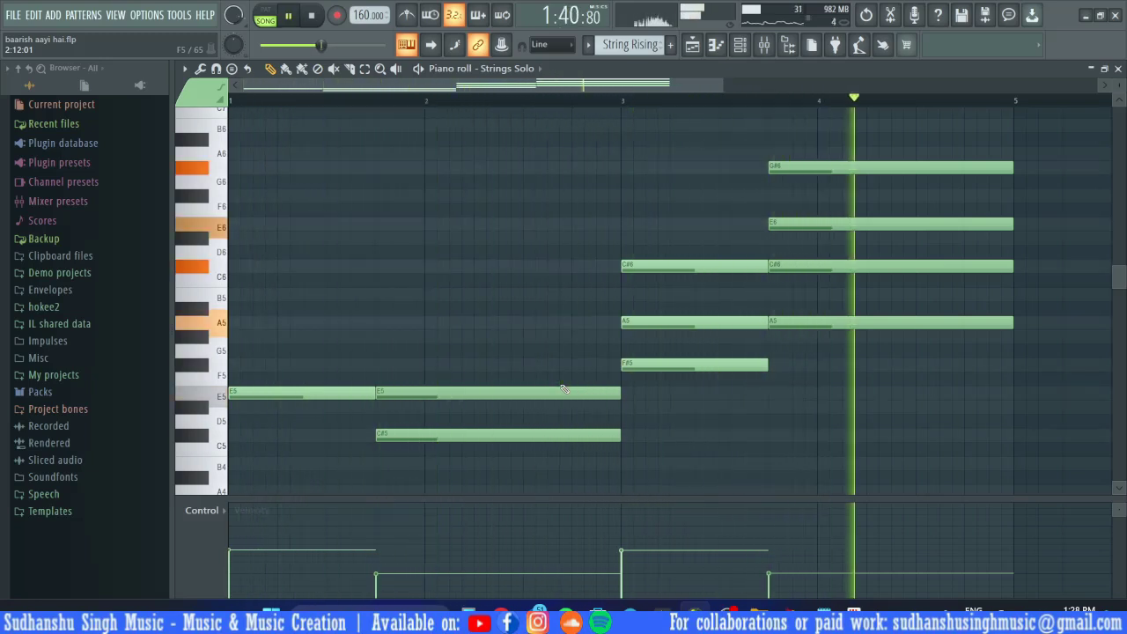
key("space")
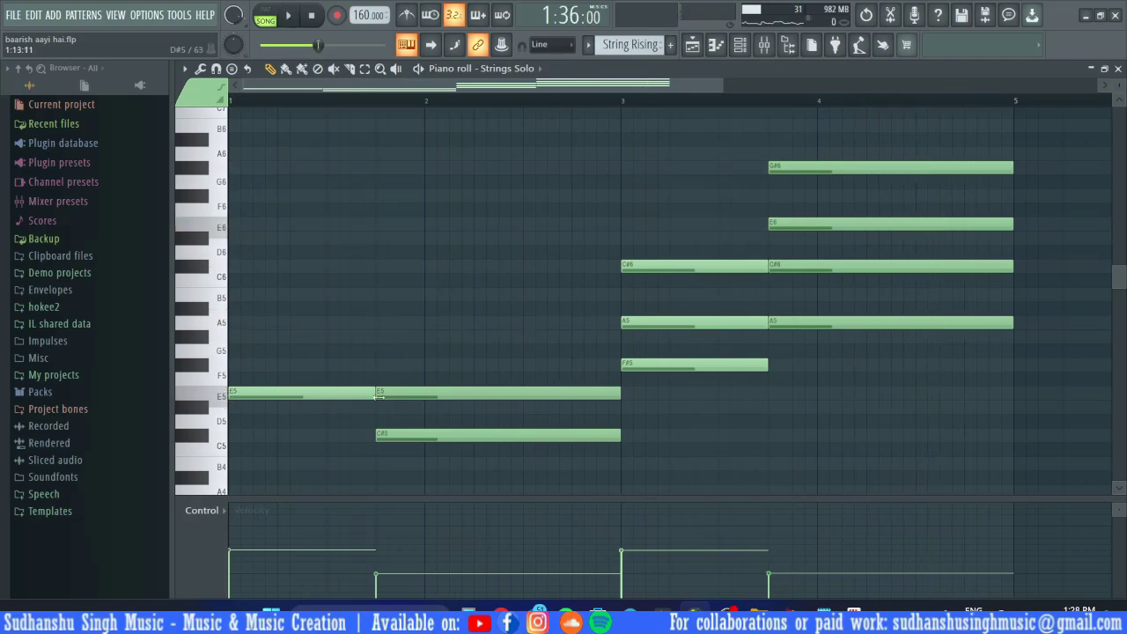
left_click(702, 52)
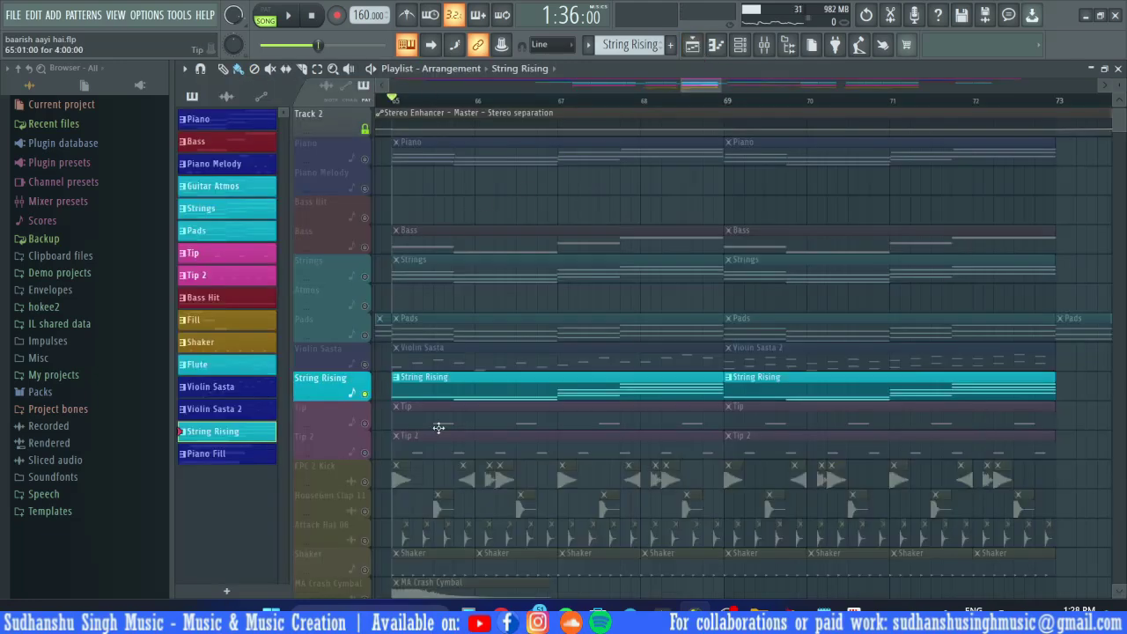
Add the kick, clap, hat, Shaker, MA Crash Cymbal, Tip and Tip 2 tracks to String Rising and play from bar 65
scroll(400, 397, "down", 3)
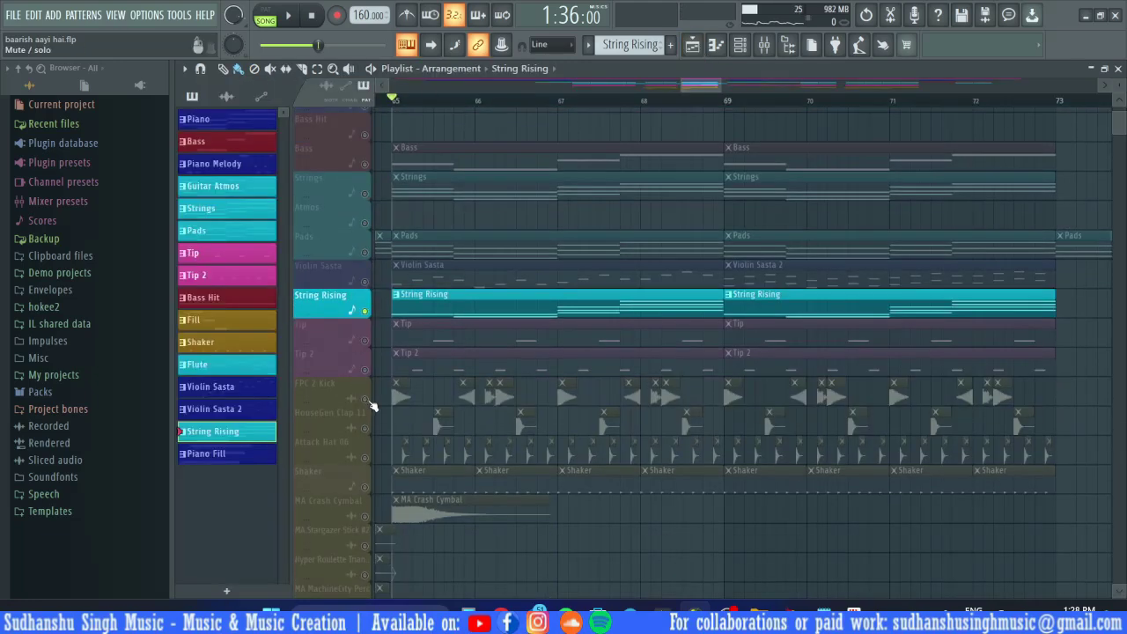
left_click(367, 399)
left_click(366, 458)
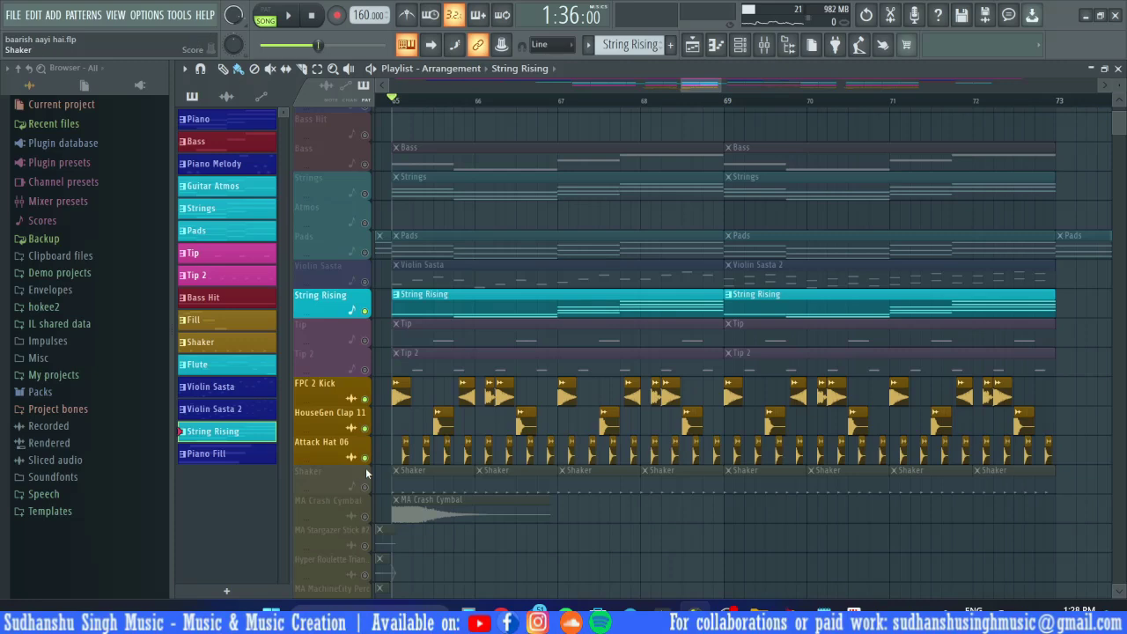
left_click(366, 487)
left_click(366, 516)
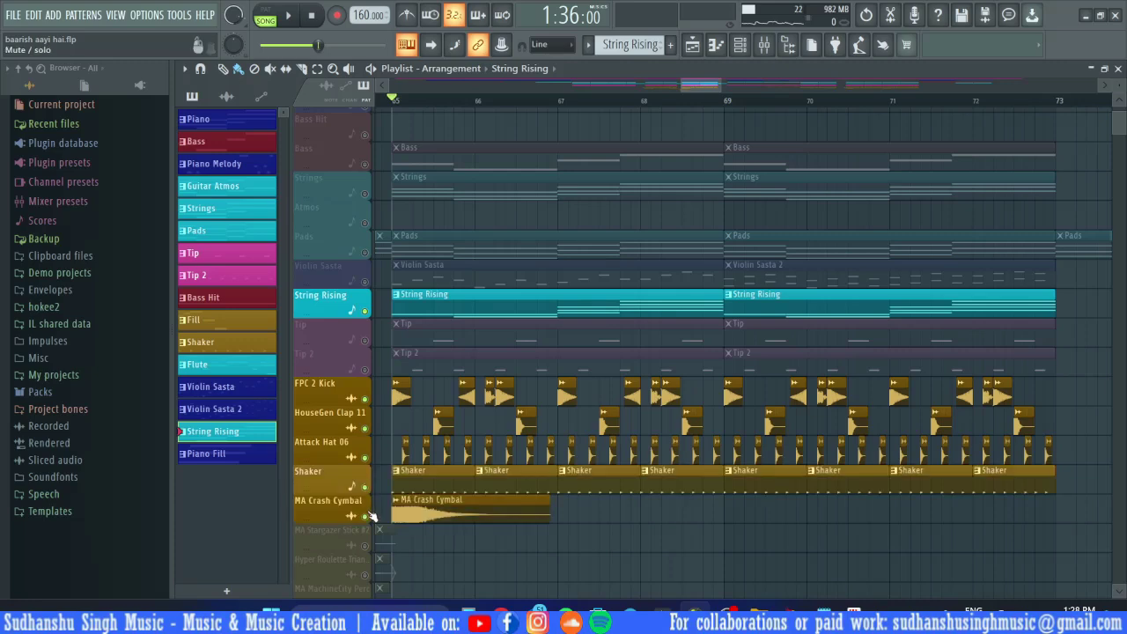
left_click(365, 369)
left_click(365, 340)
key("space")
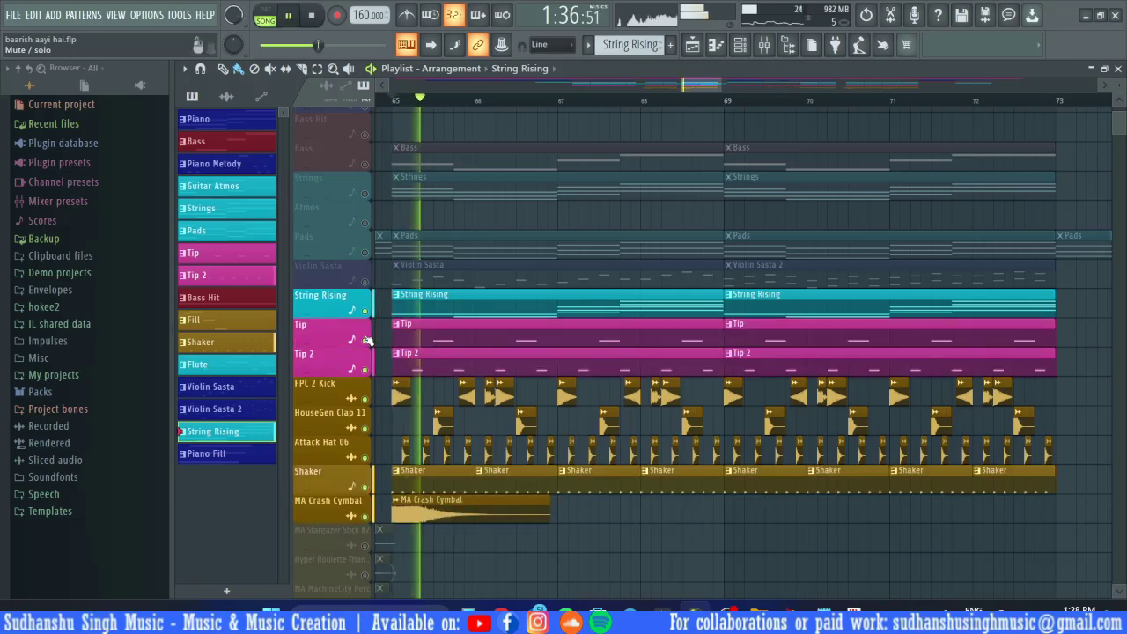
scroll(387, 246, "up", 2)
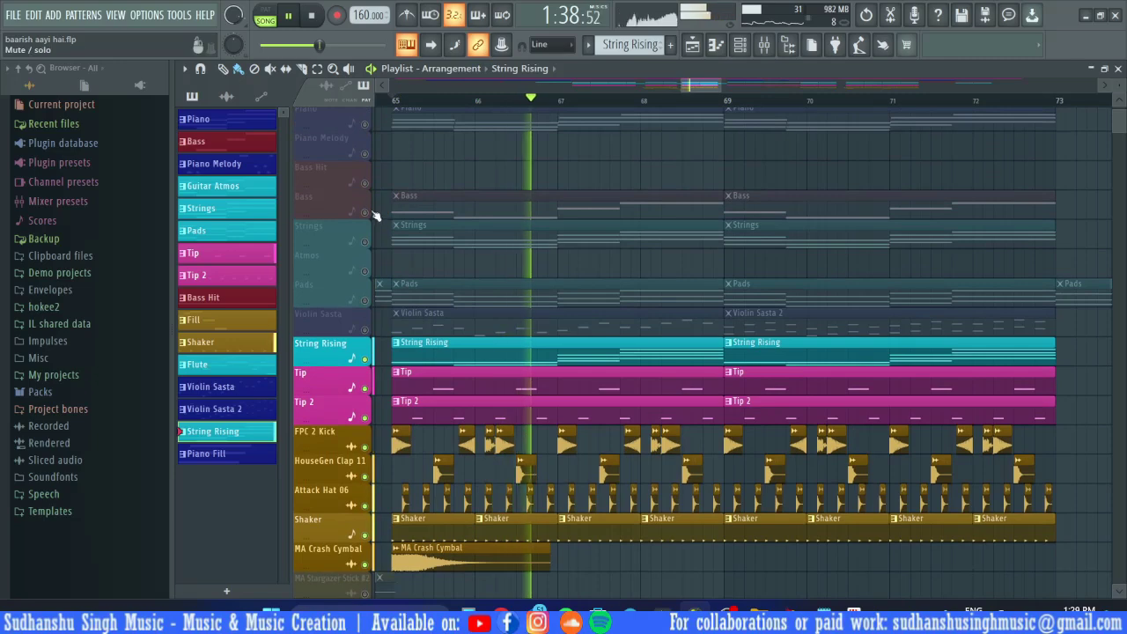
Bring the Bass, Strings, Pads and Violin Sasta tracks into the mix during playback, and restore all remaining tracks including the vocals
left_click(364, 212)
left_click(364, 242)
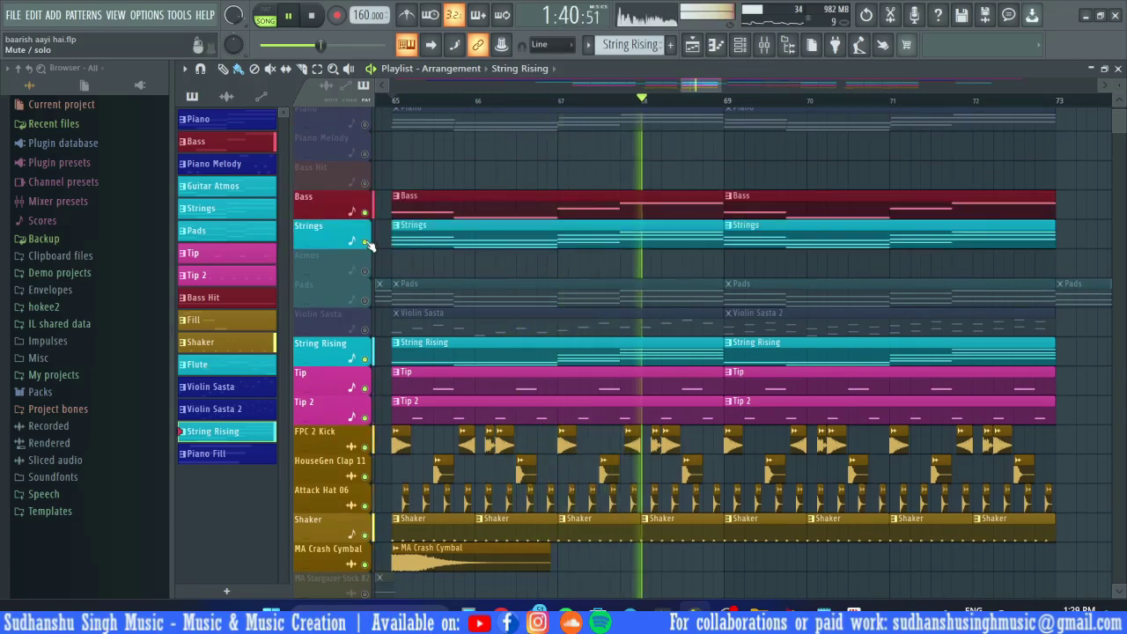
left_click(365, 299)
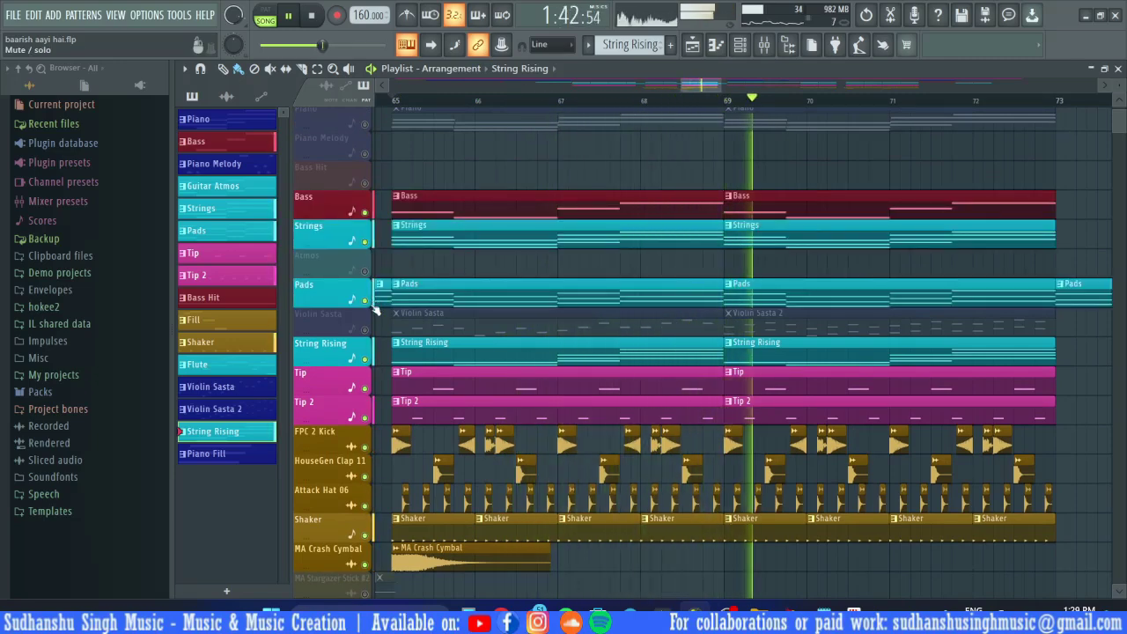
left_click(364, 330)
scroll(431, 201, "up", 2)
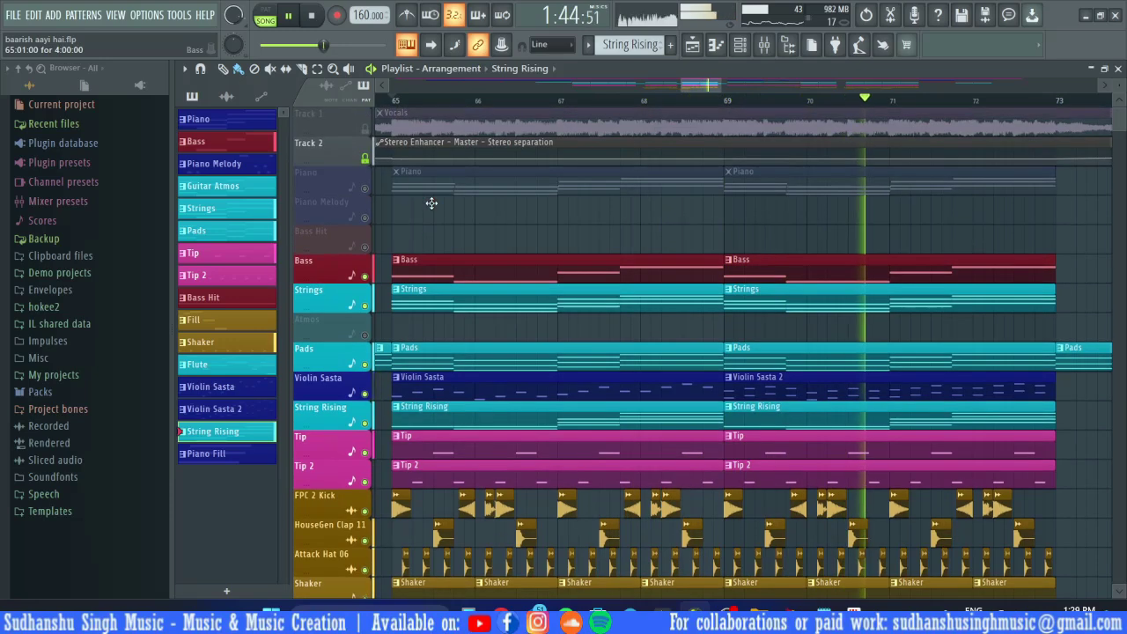
right_click(367, 130)
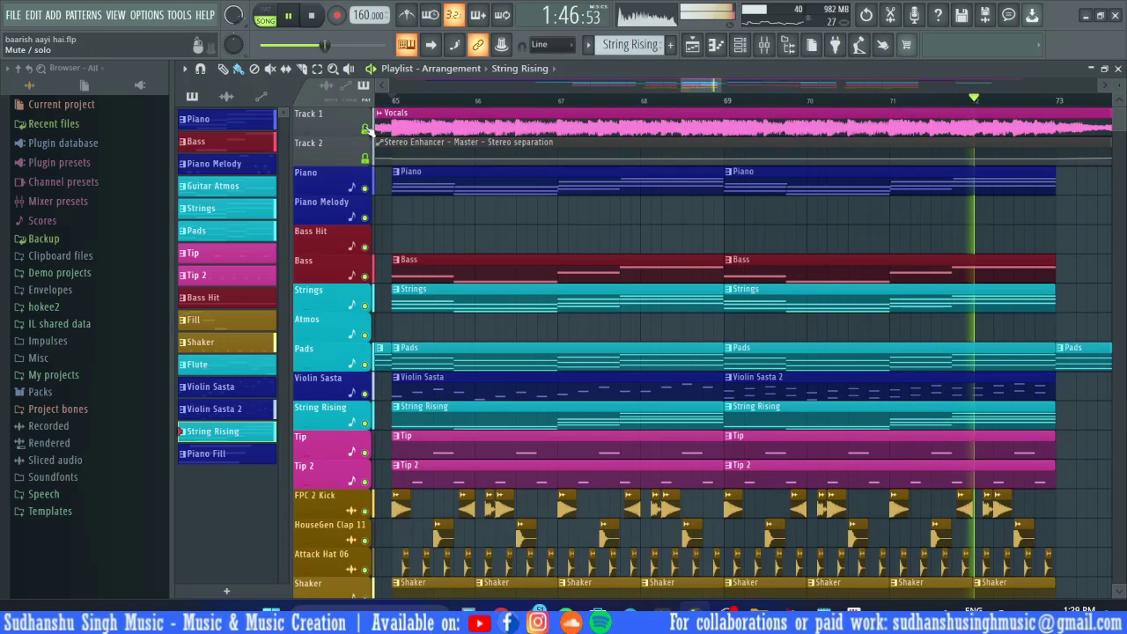
Follow playback of the full arrangement past bar 73 into the section starting at bar 75, and stop it
scroll(616, 270, "right", 3)
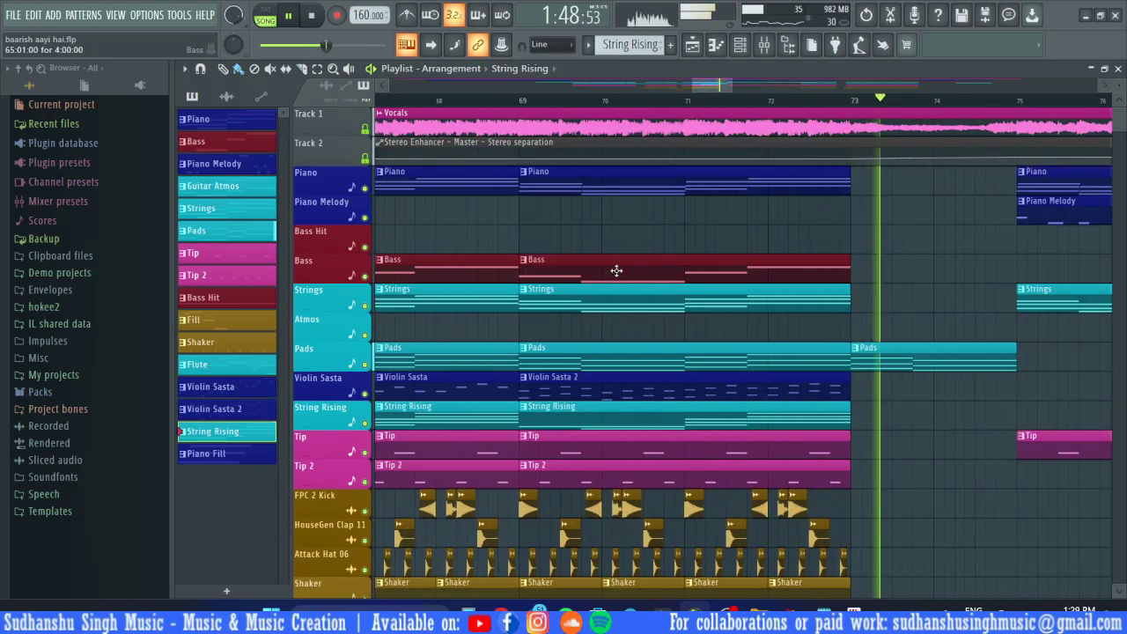
scroll(739, 246, "right", 4)
scroll(753, 251, "right", 2)
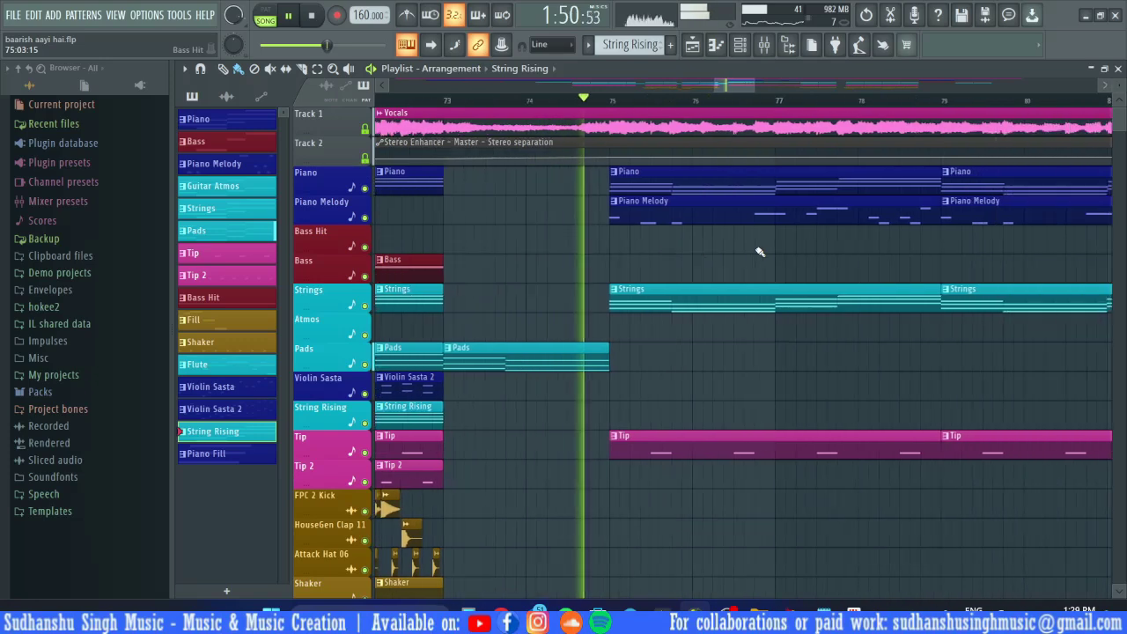
scroll(760, 252, "right", 3)
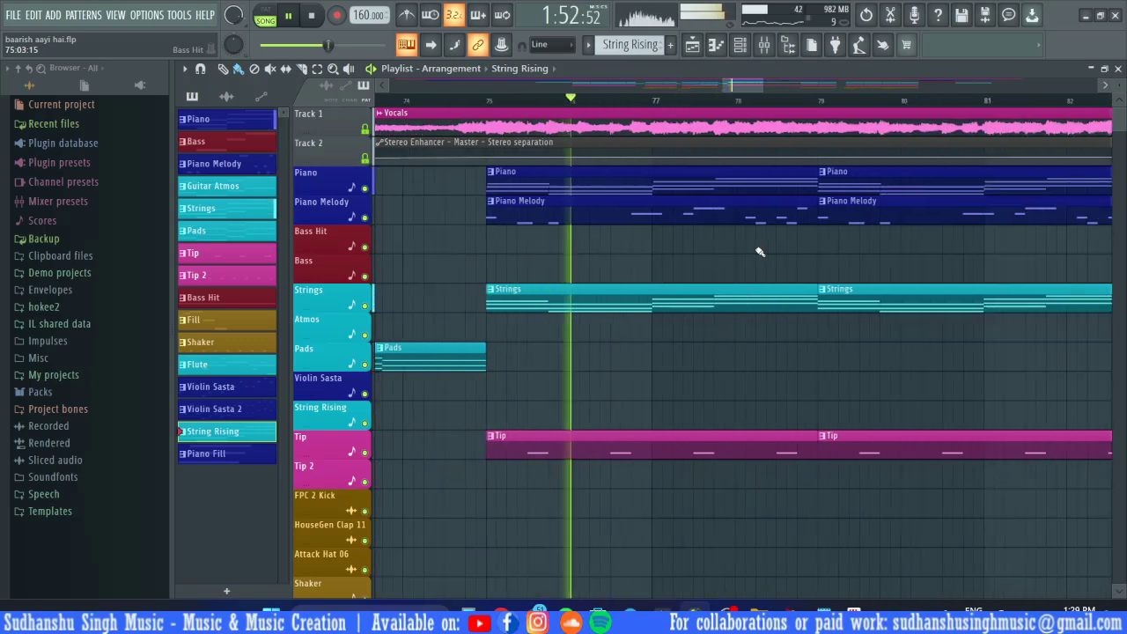
scroll(759, 252, "down", 4)
scroll(760, 251, "up", 4)
key("space")
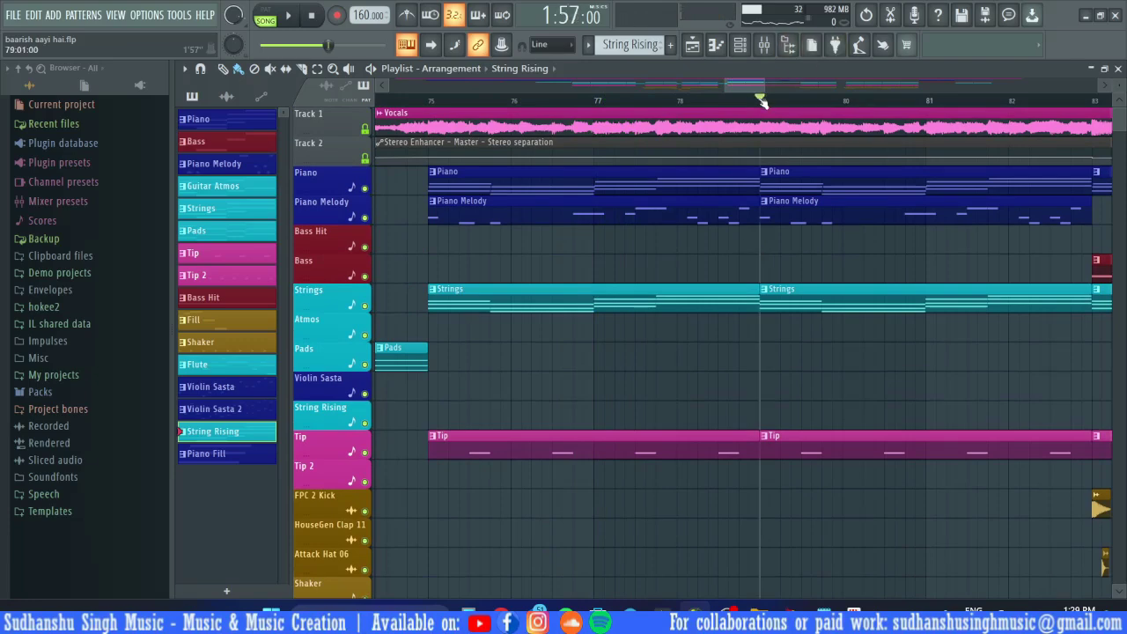
Examine the tracks entering at bar 83 and audition that section up to the Piano Fill clip
scroll(824, 221, "right", 5)
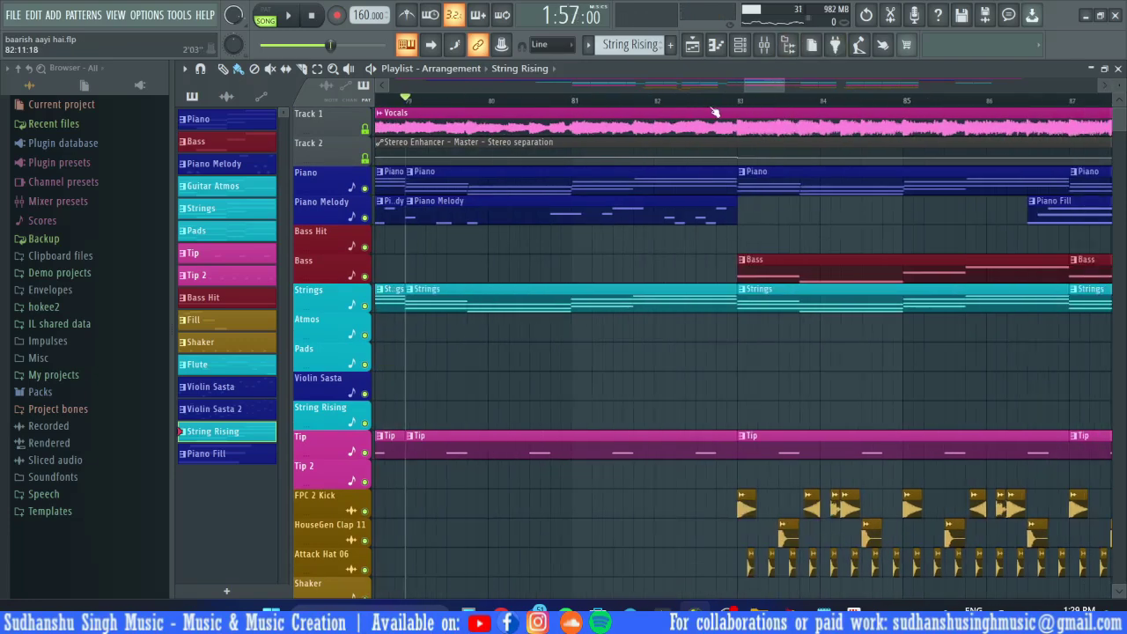
scroll(703, 332, "right", 4)
scroll(703, 332, "down", 4)
scroll(703, 332, "up", 4)
key("space")
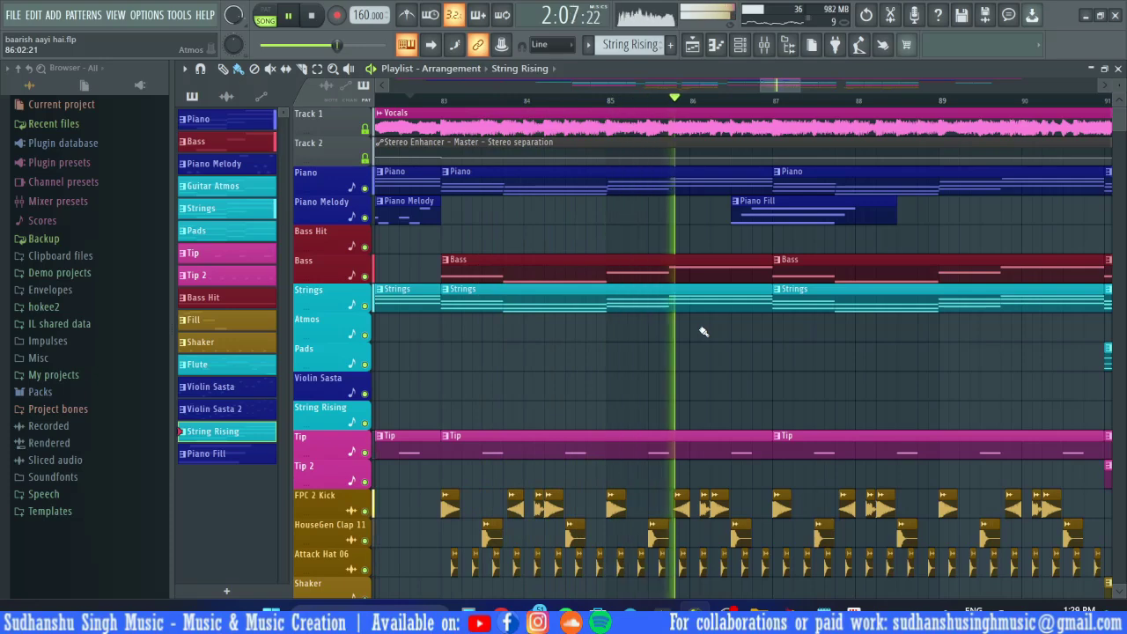
key("space")
Open the Piano Fill clip, examine its three notes and their velocities, and audition the fill back in the playlist
double_click(807, 209)
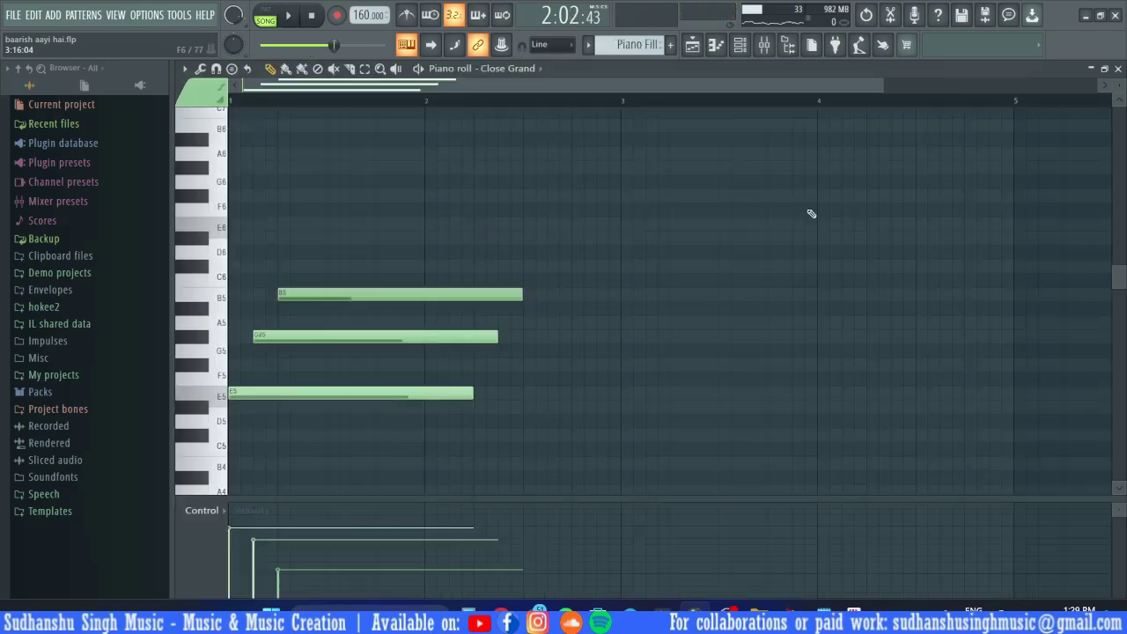
left_click_drag(744, 345, 552, 252)
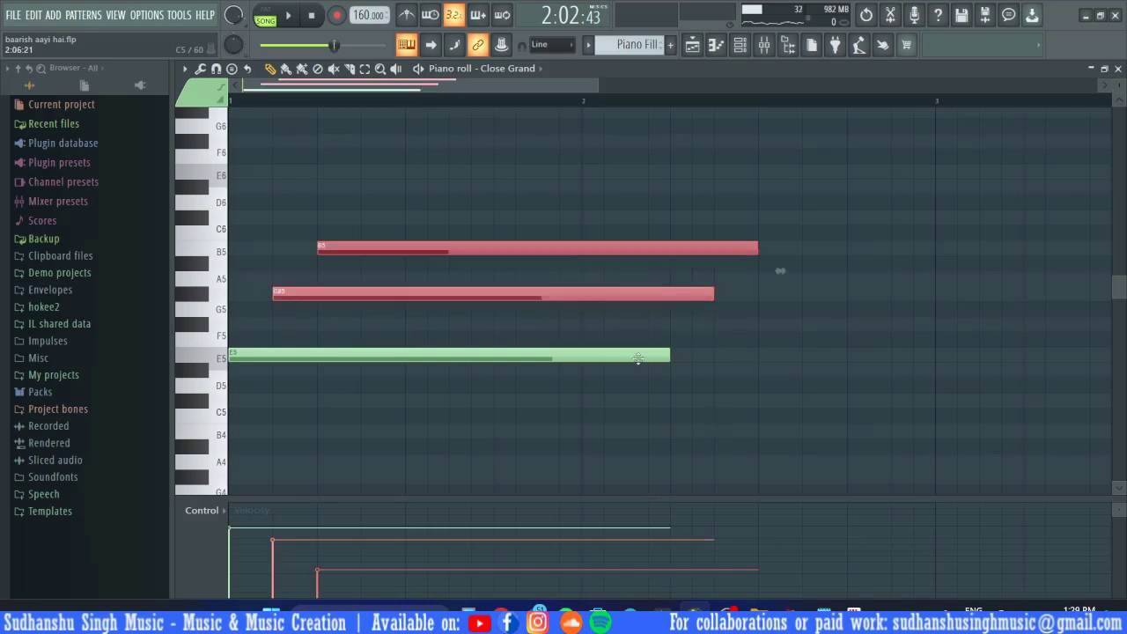
left_click_drag(714, 455, 499, 251)
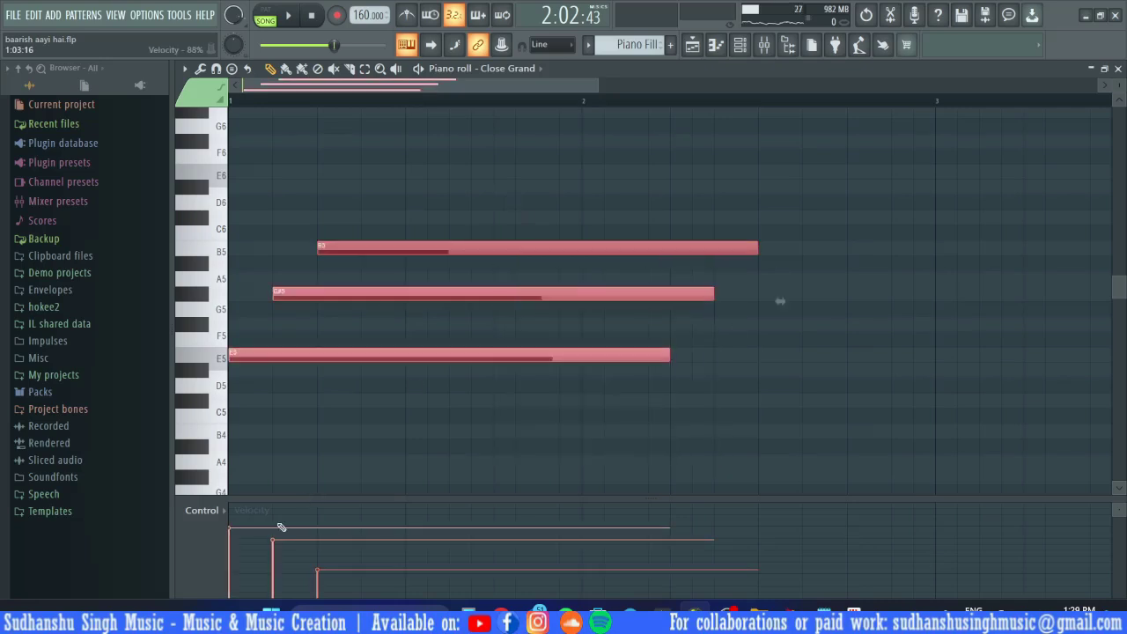
left_click_drag(245, 523, 336, 548)
key("Escape")
key("space")
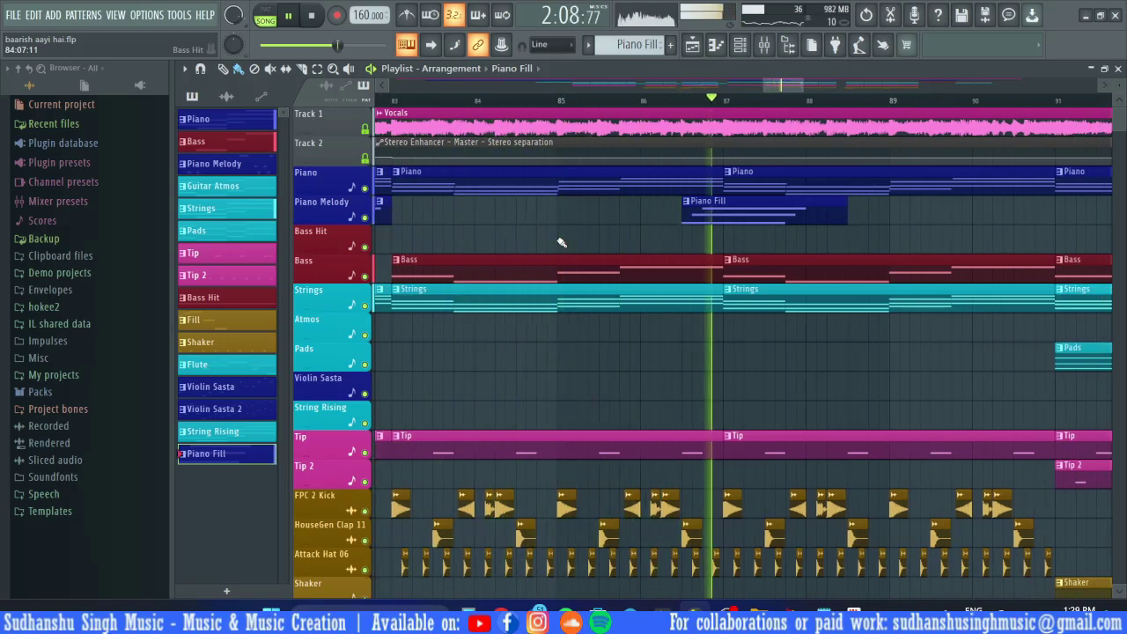
key("space")
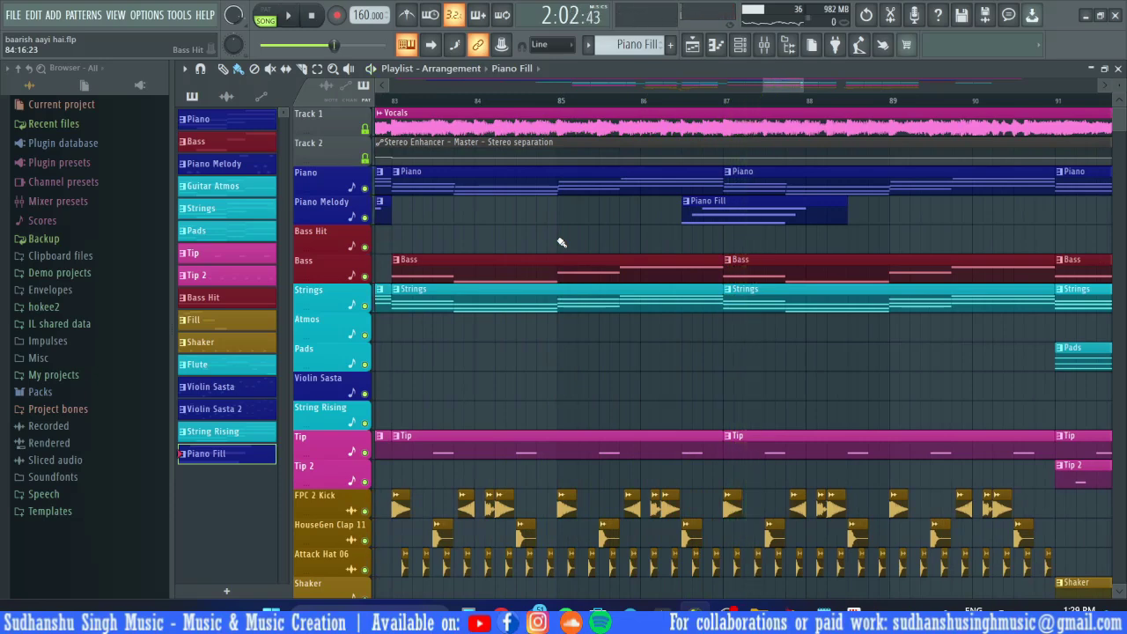
Examine the instrument and drum tracks around bar 91 and place the playhead just before that bar
scroll(562, 243, "down", 2)
scroll(562, 243, "up", 2)
scroll(560, 243, "right", 3)
scroll(737, 391, "down", 3)
scroll(738, 390, "up", 3)
scroll(738, 390, "right", 3)
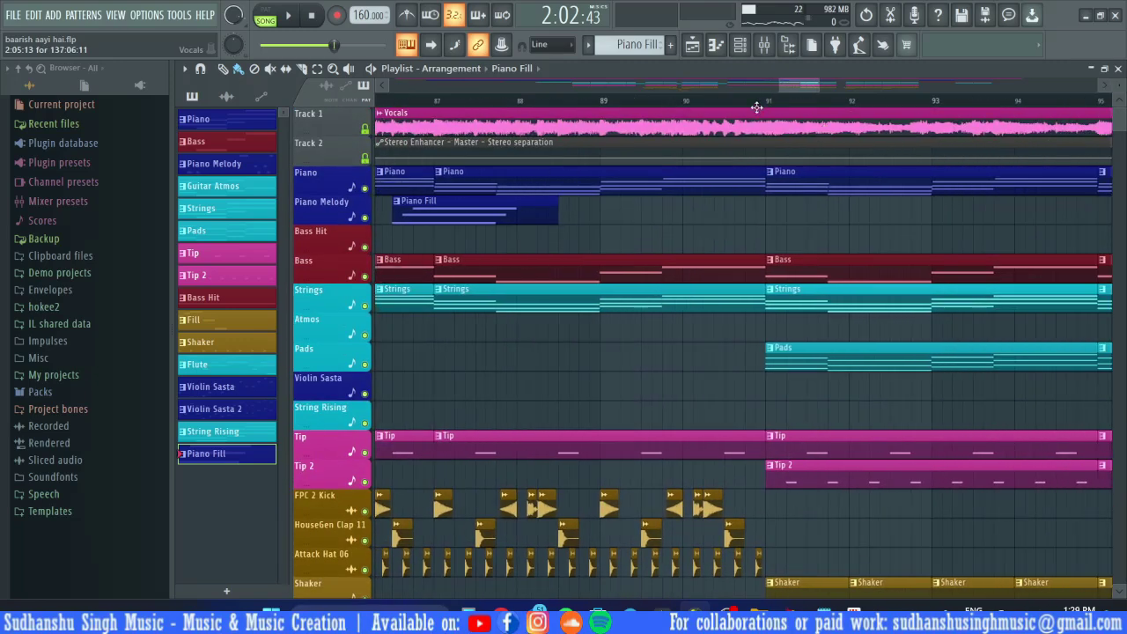
scroll(904, 376, "down", 2)
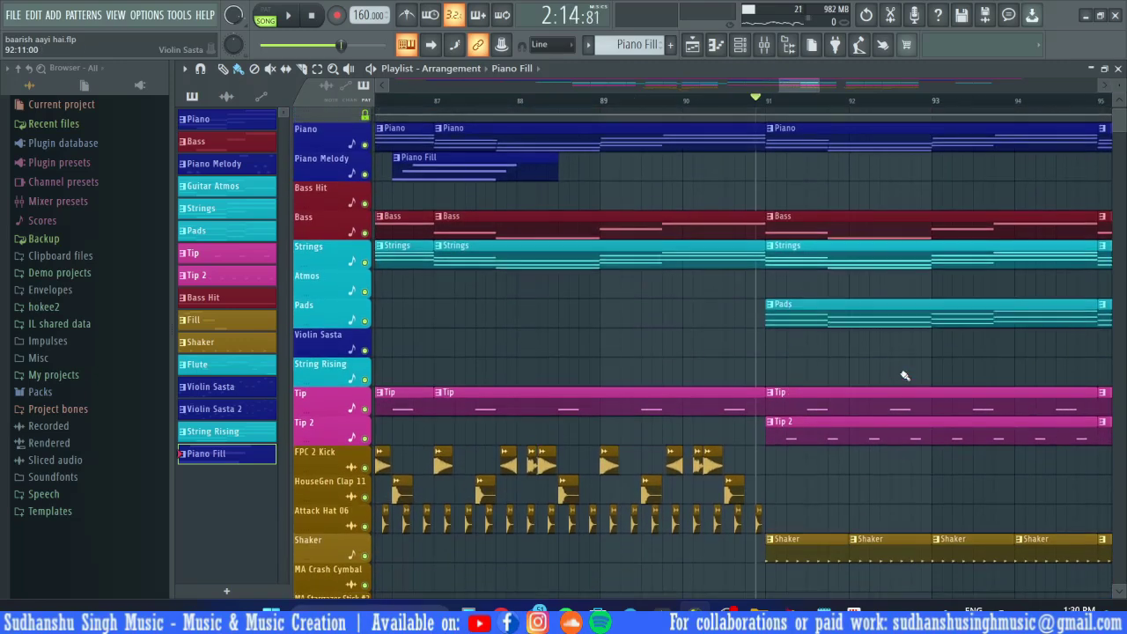
scroll(904, 376, "up", 2)
scroll(905, 376, "right", 2)
scroll(905, 377, "down", 1)
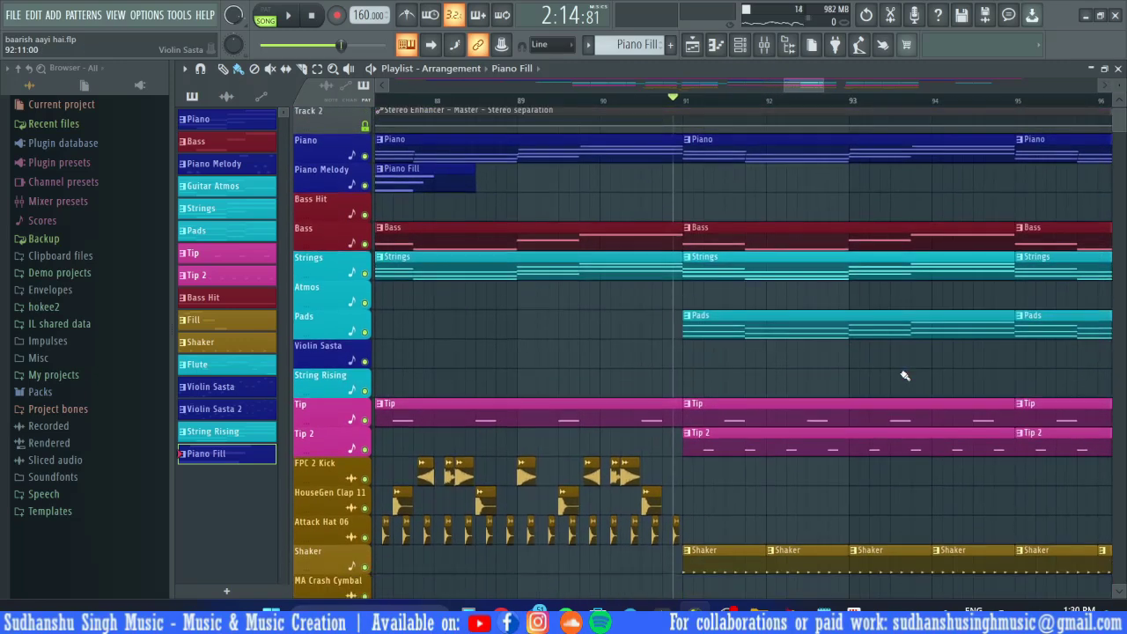
Play the section starting at bar 91, following all tracks into the break after bar 99, and stop playback
key("space")
scroll(904, 376, "up", 1)
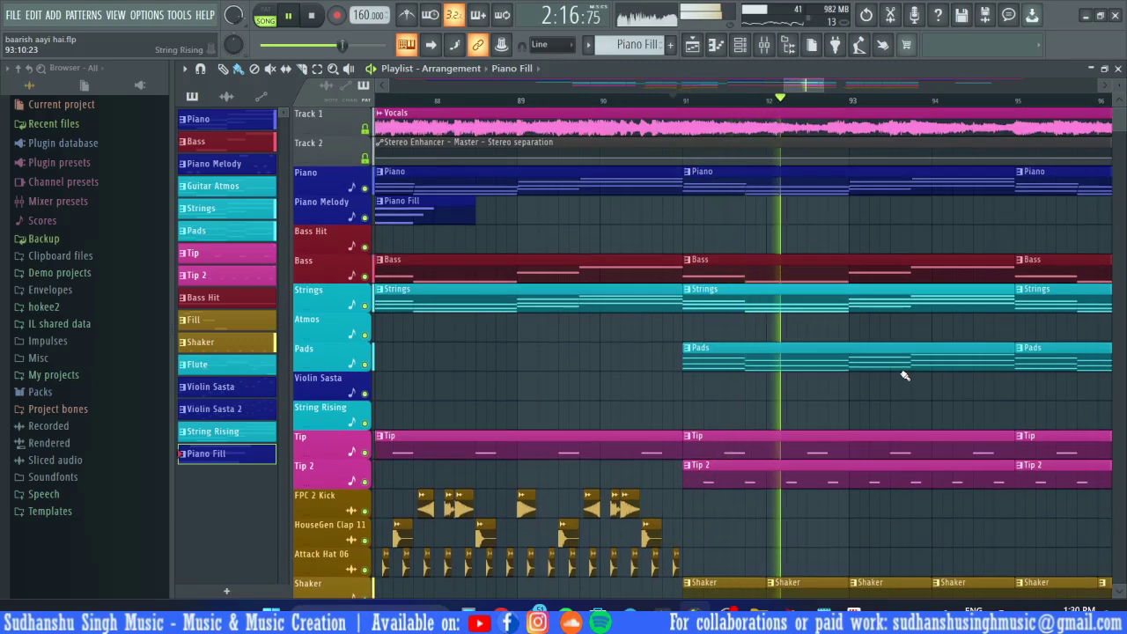
scroll(904, 376, "right", 4)
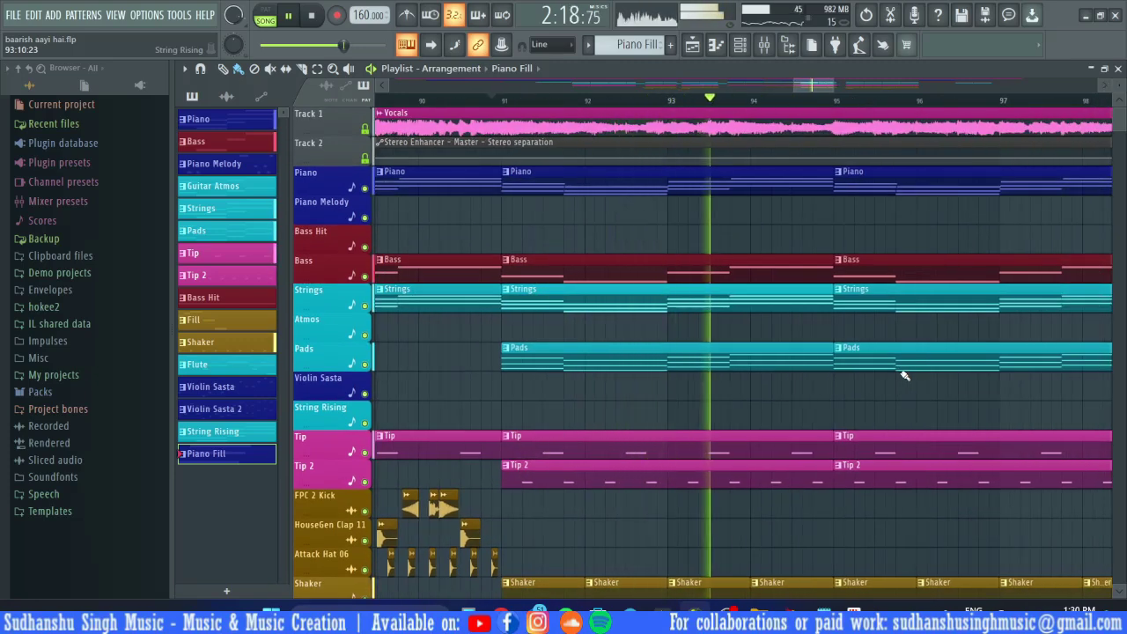
scroll(904, 376, "down", 3)
scroll(904, 376, "up", 3)
scroll(904, 376, "right", 4)
scroll(905, 376, "right", 3)
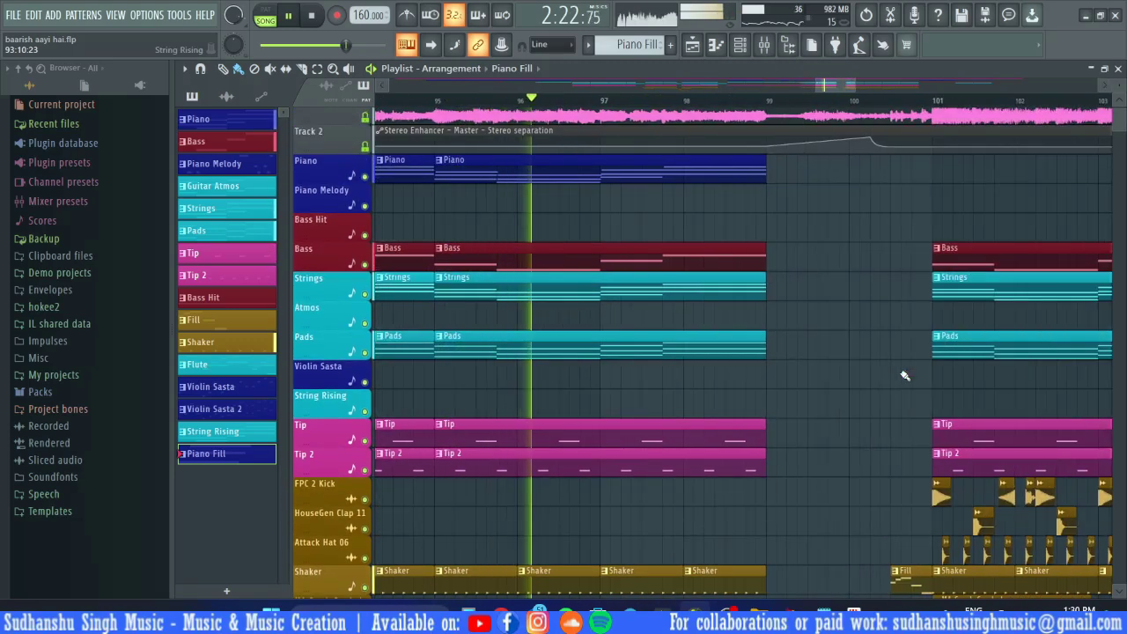
scroll(904, 376, "up", 1)
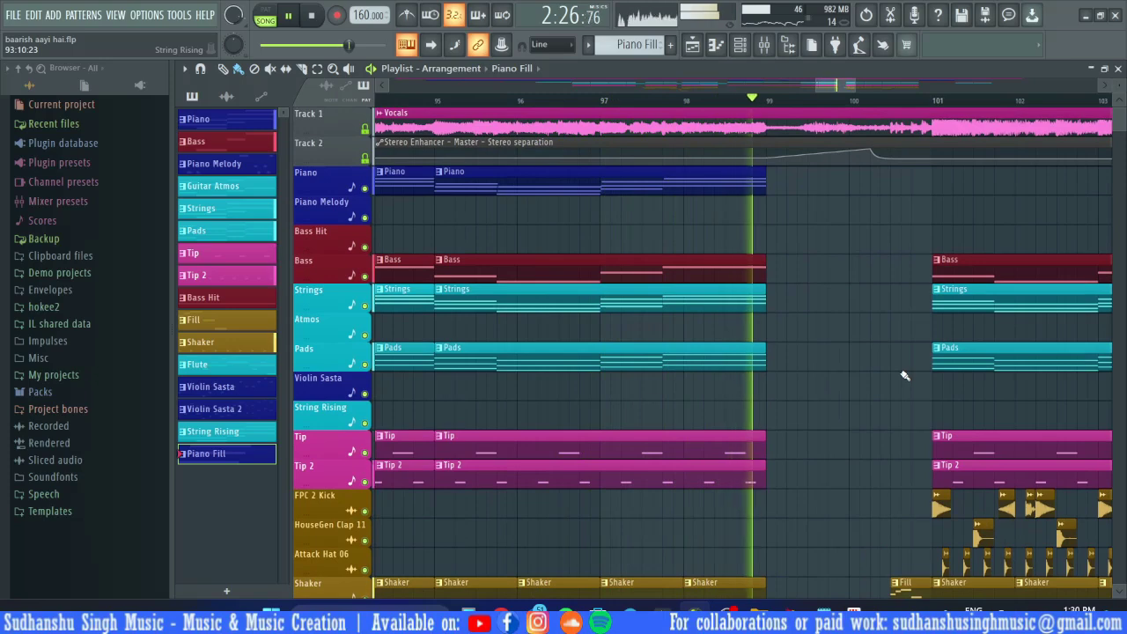
key("space")
Open the Fill clip before bar 101, audition its rim notes in pattern mode, and return to the playlist
scroll(897, 300, "right", 2)
scroll(755, 267, "down", 5)
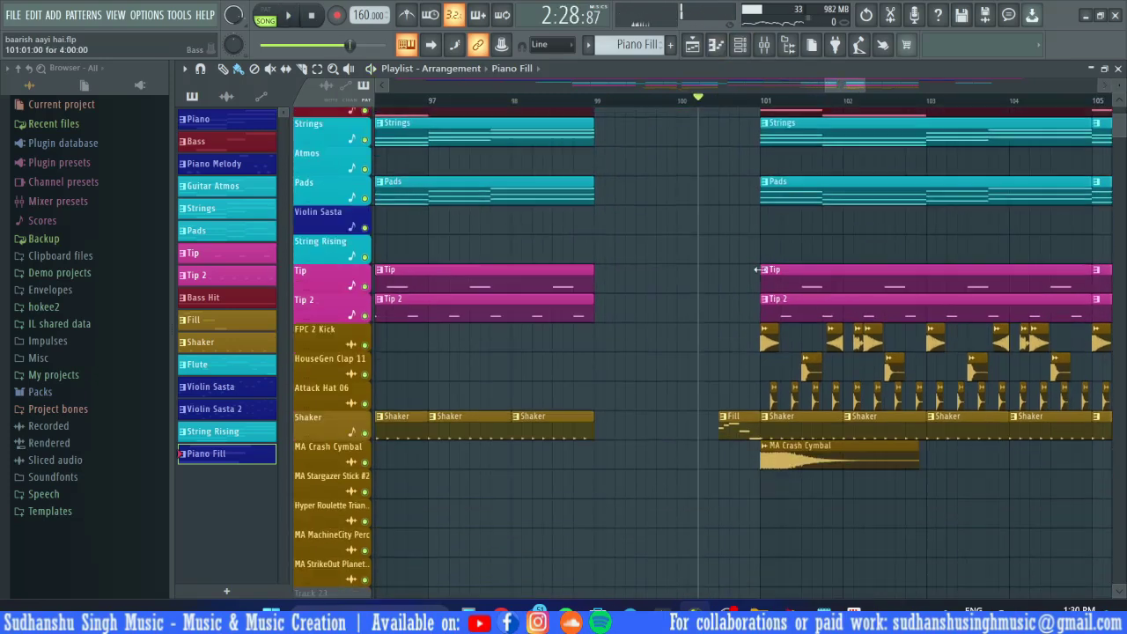
double_click(752, 332)
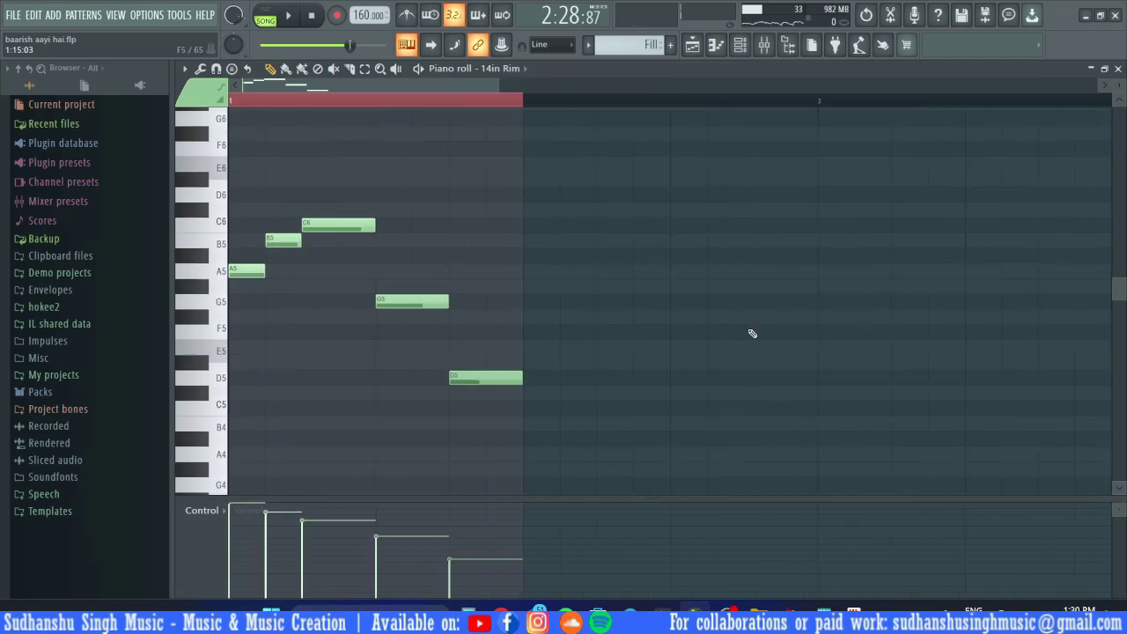
left_click(268, 14)
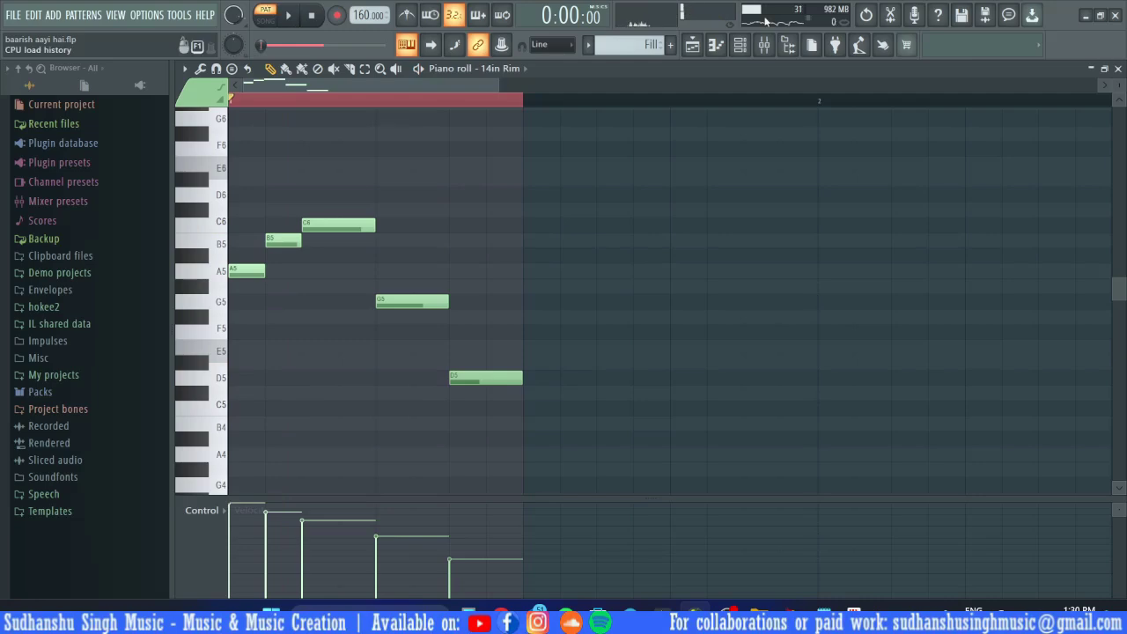
left_click(694, 46)
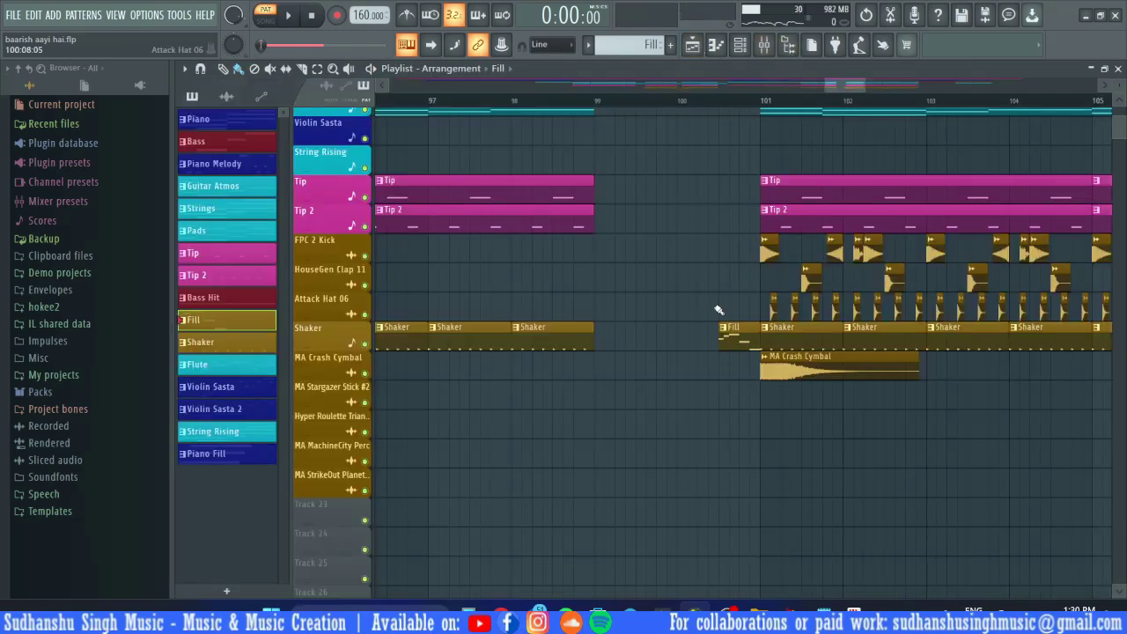
Switch back to song mode and place the playhead at the start of the Fill clip before bar 101
scroll(717, 311, "up", 5)
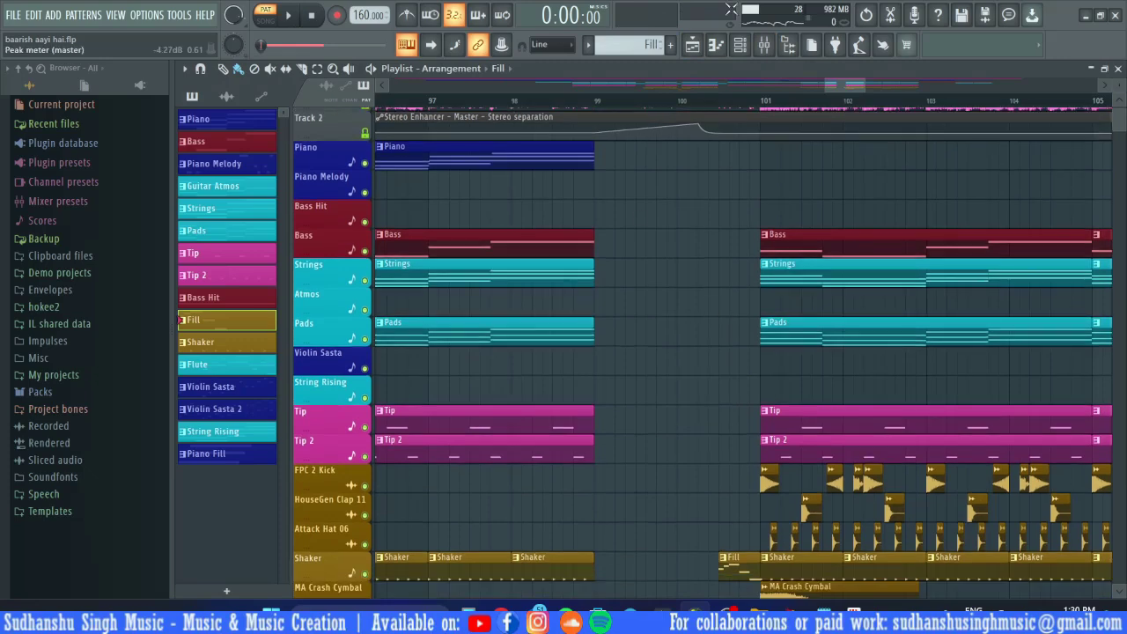
left_click(719, 90)
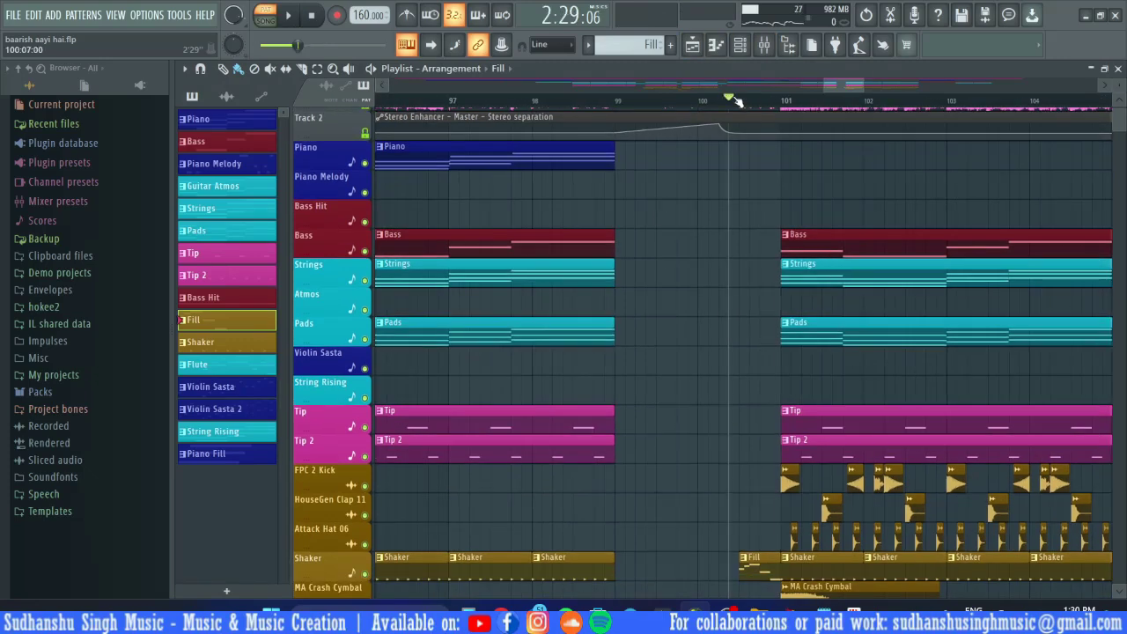
left_click(737, 90)
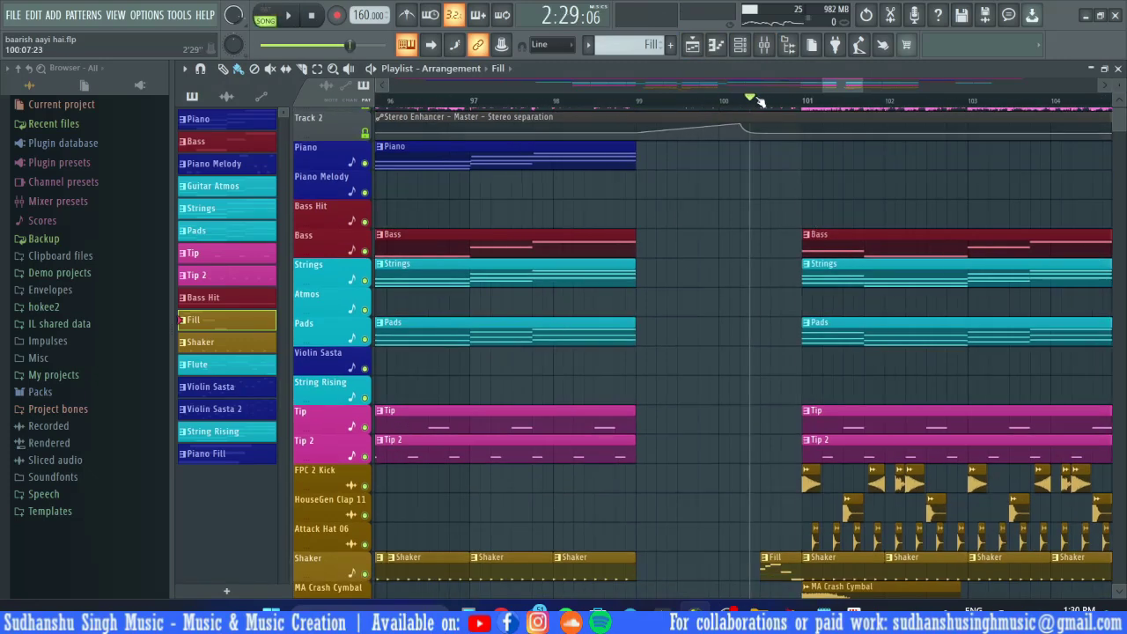
scroll(772, 280, "up", 1)
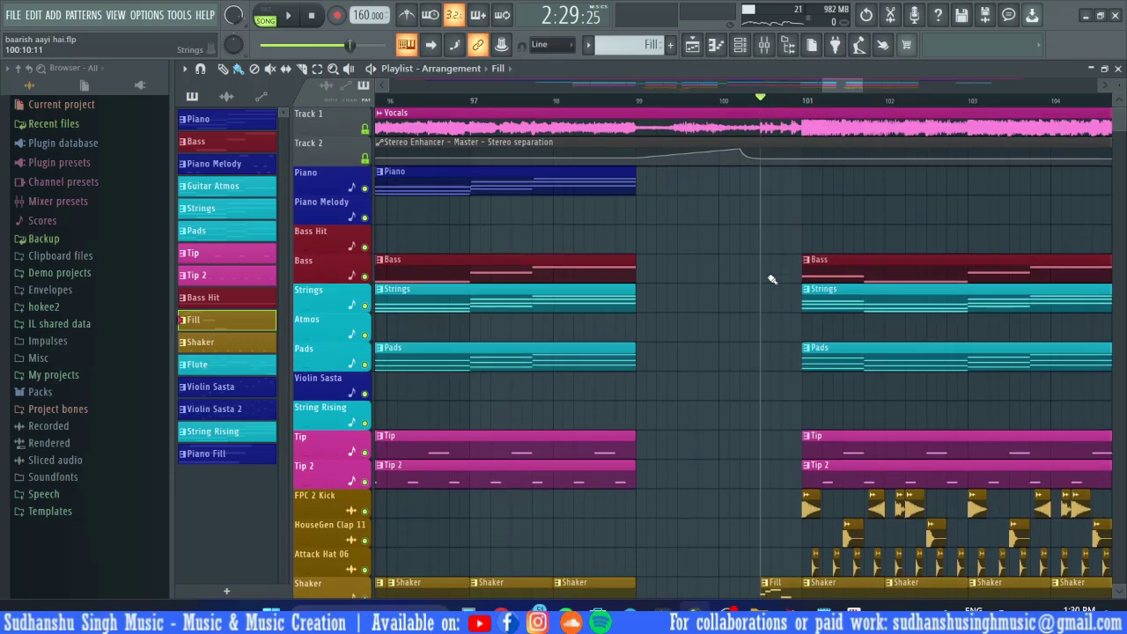
Examine the tracks in the section starting at bar 101 and play it from the Fill clip
scroll(772, 280, "right", 3)
scroll(771, 280, "down", 3)
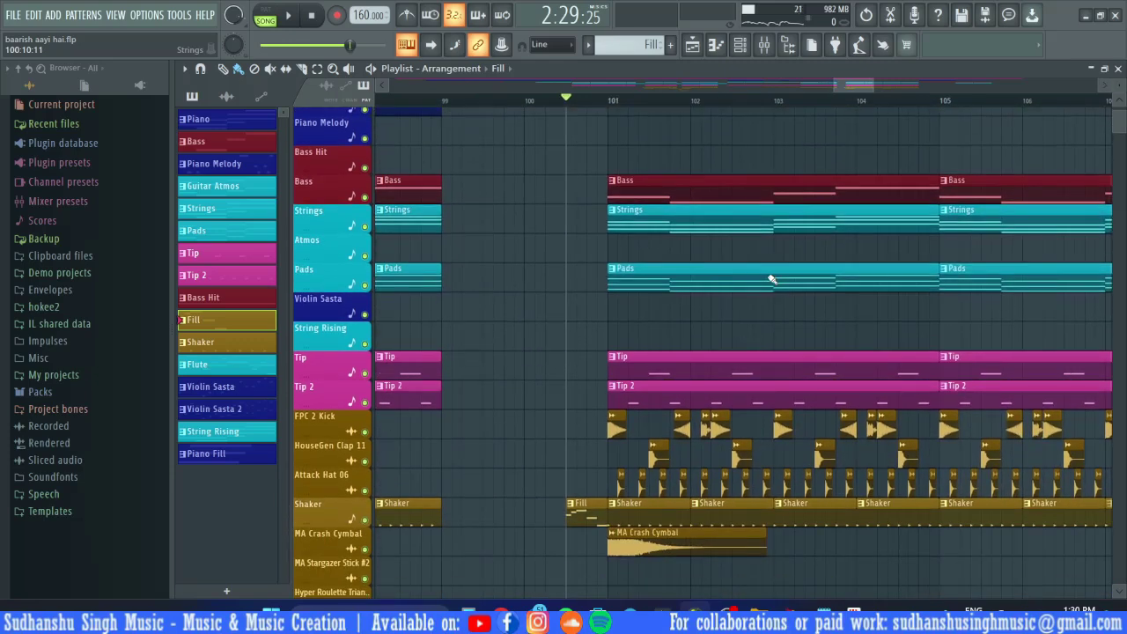
scroll(771, 280, "up", 3)
scroll(771, 280, "down", 3)
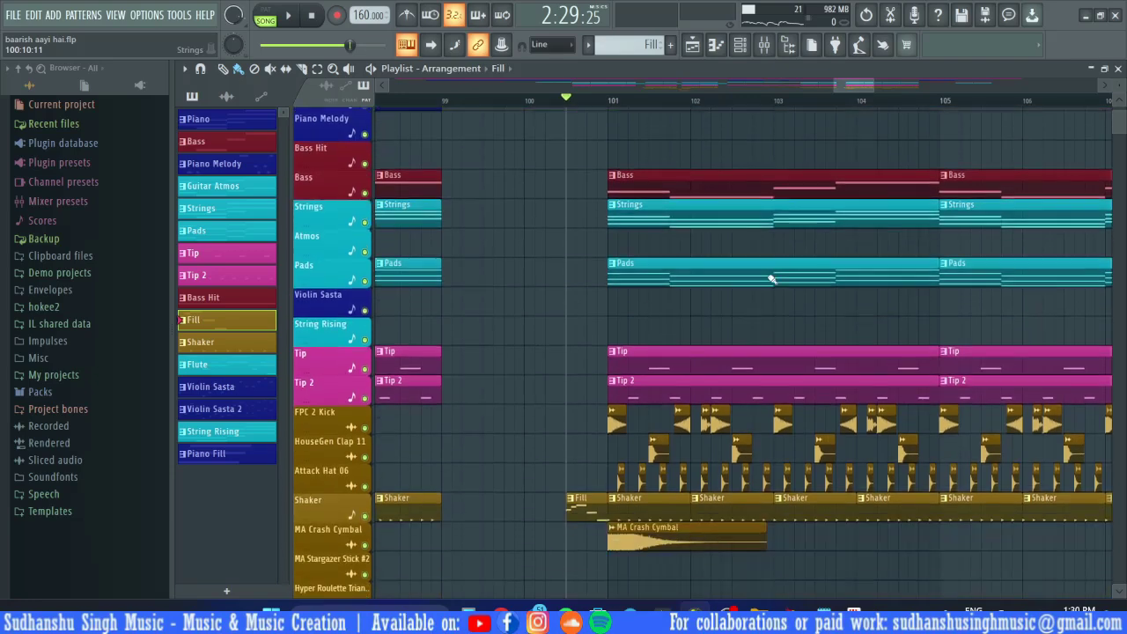
scroll(772, 280, "up", 3)
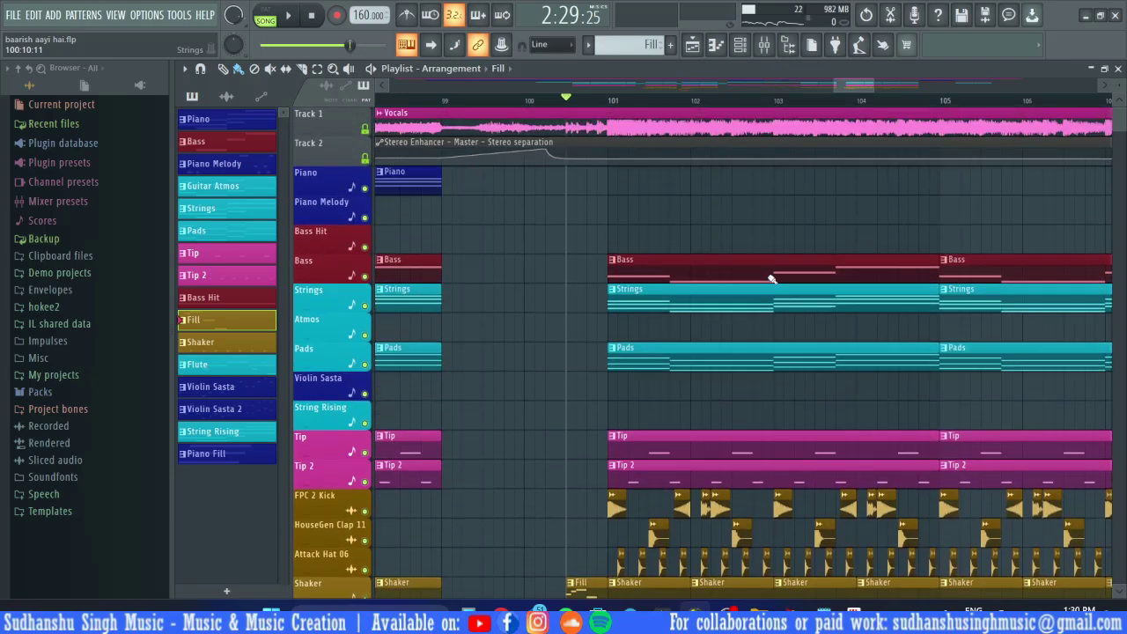
scroll(772, 214, "down", 1)
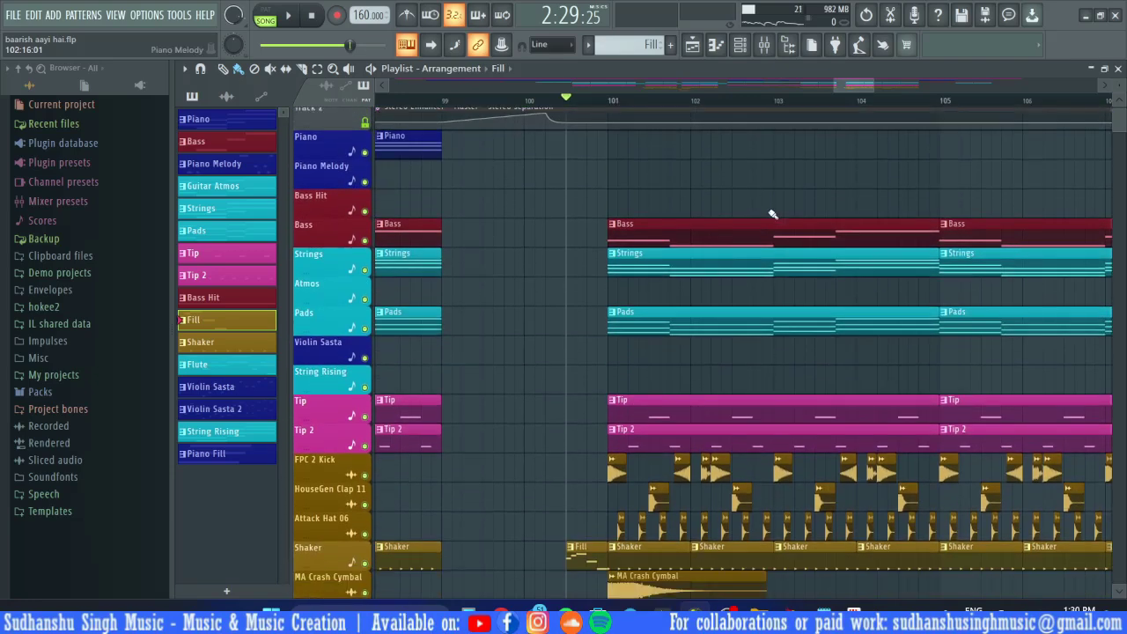
key("space")
scroll(772, 214, "down", 2)
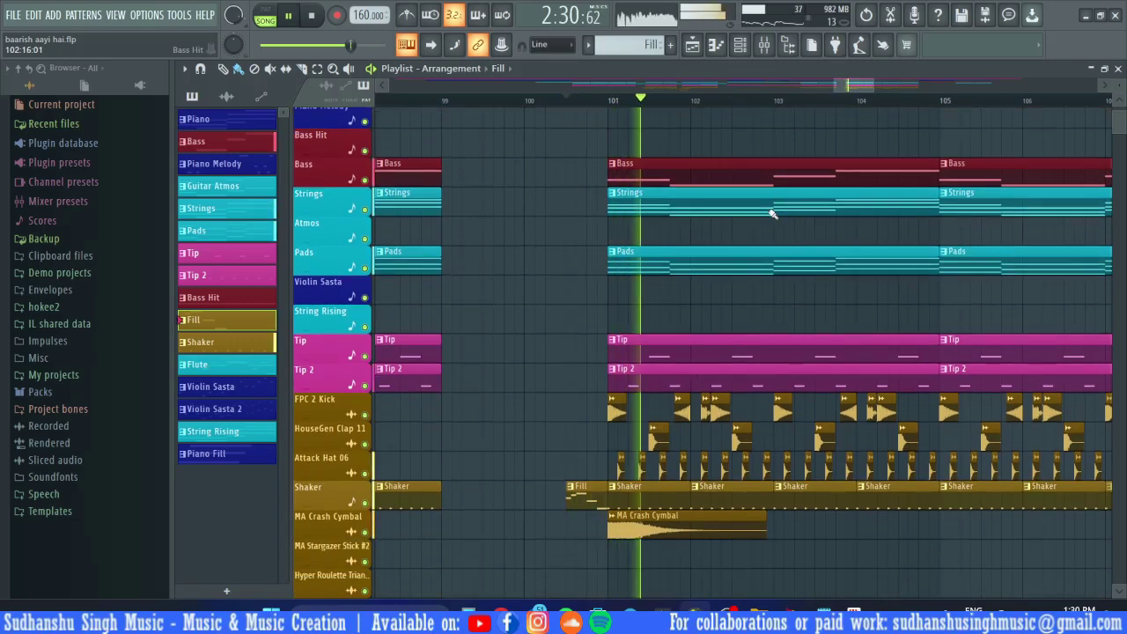
Follow all tracks of the section starting at bar 101 during playback, up to the Piano clips at bar 117, and stop playback
scroll(771, 214, "up", 3)
scroll(772, 214, "down", 1)
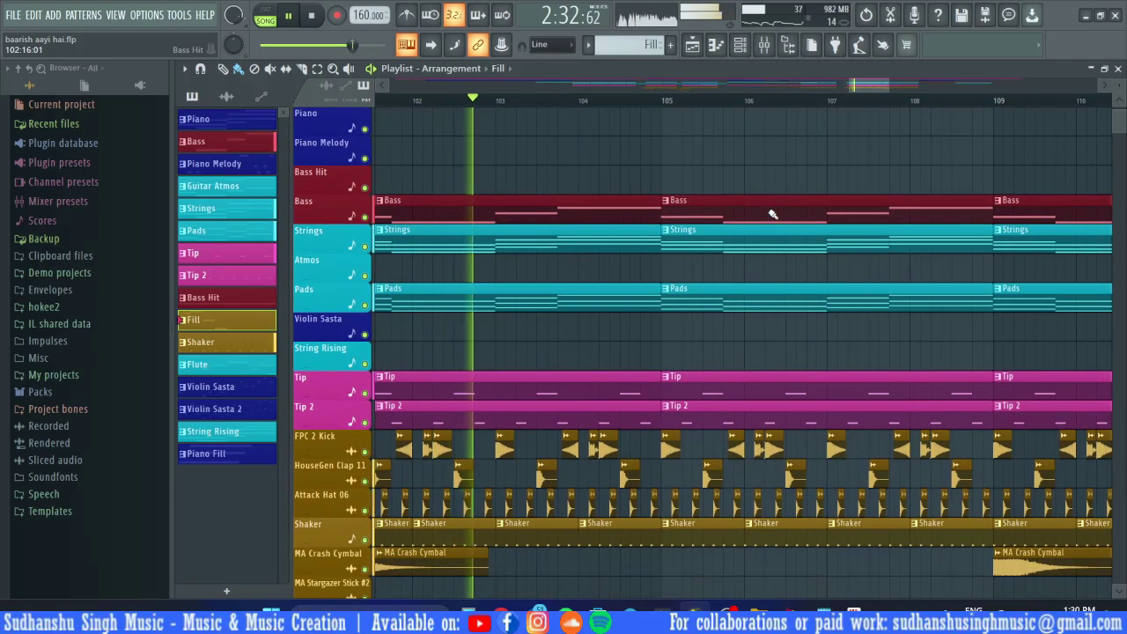
scroll(771, 214, "down", 3)
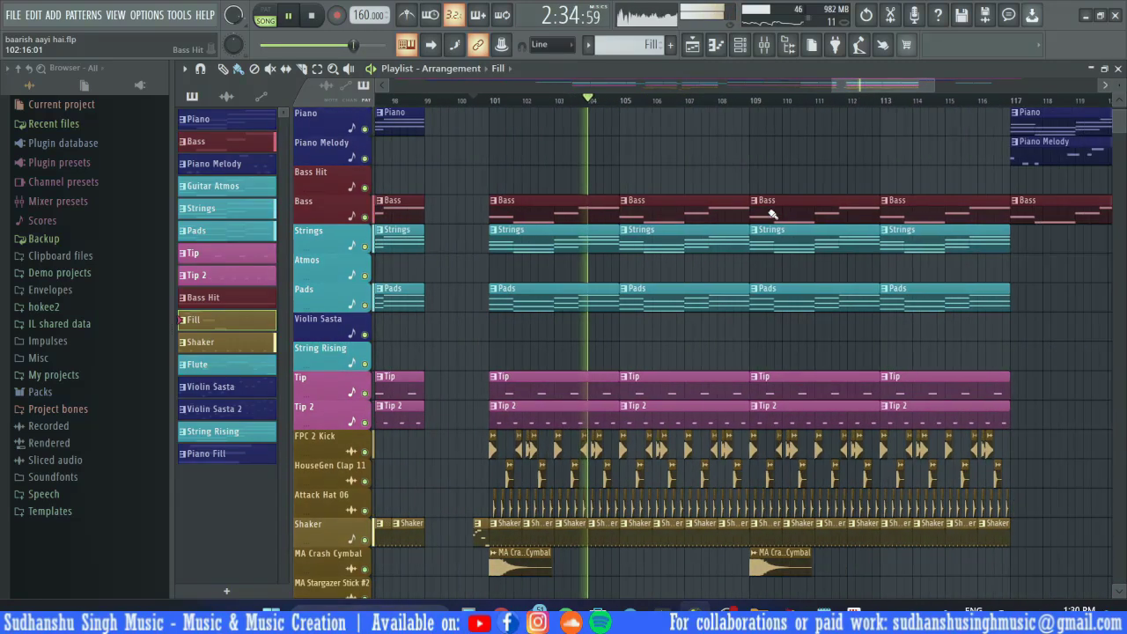
scroll(771, 214, "up", 1)
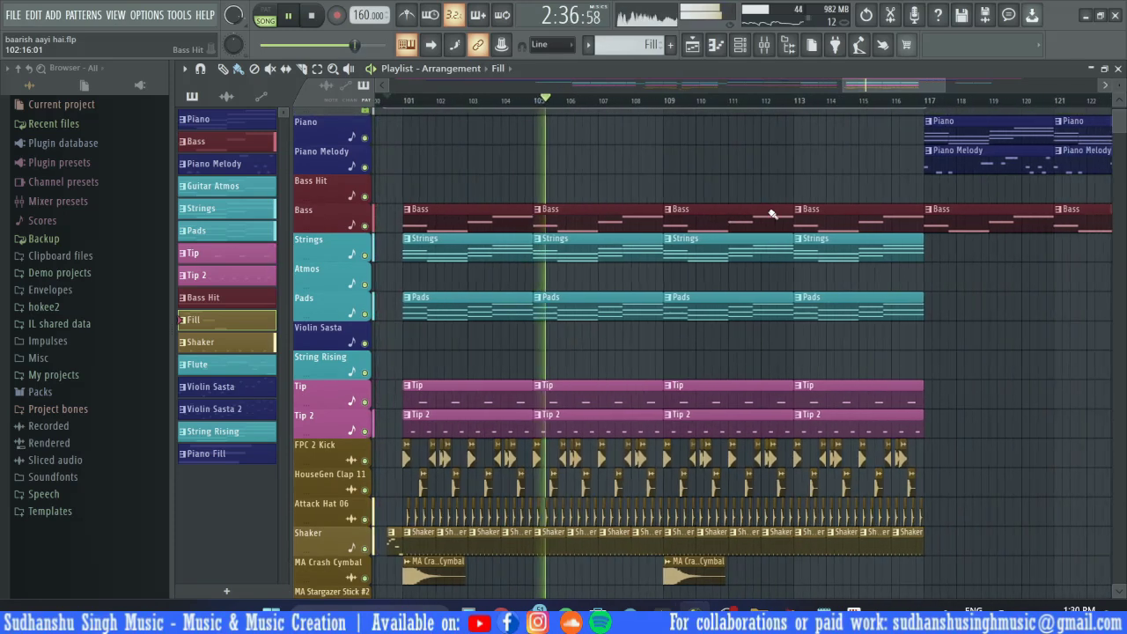
scroll(771, 214, "up", 1)
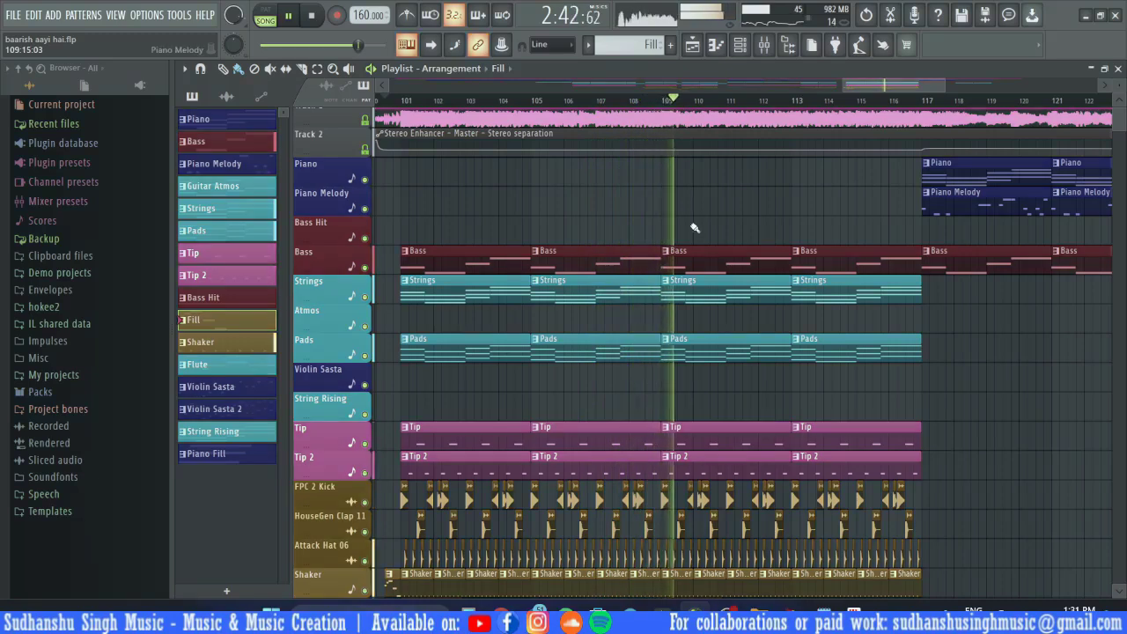
scroll(694, 231, "up", 1)
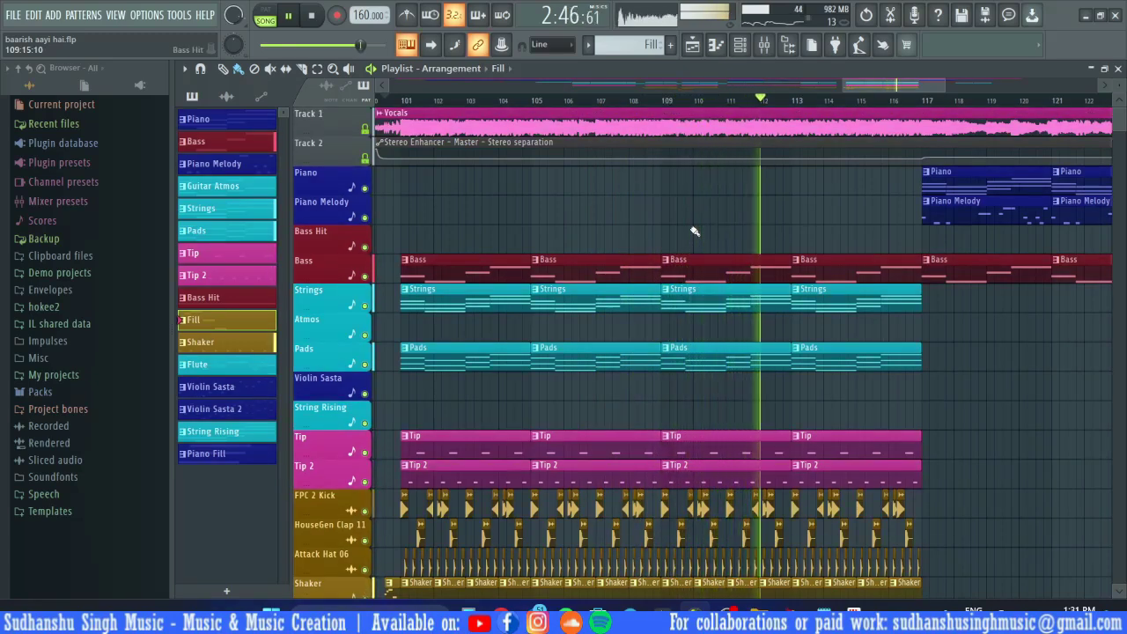
key("space")
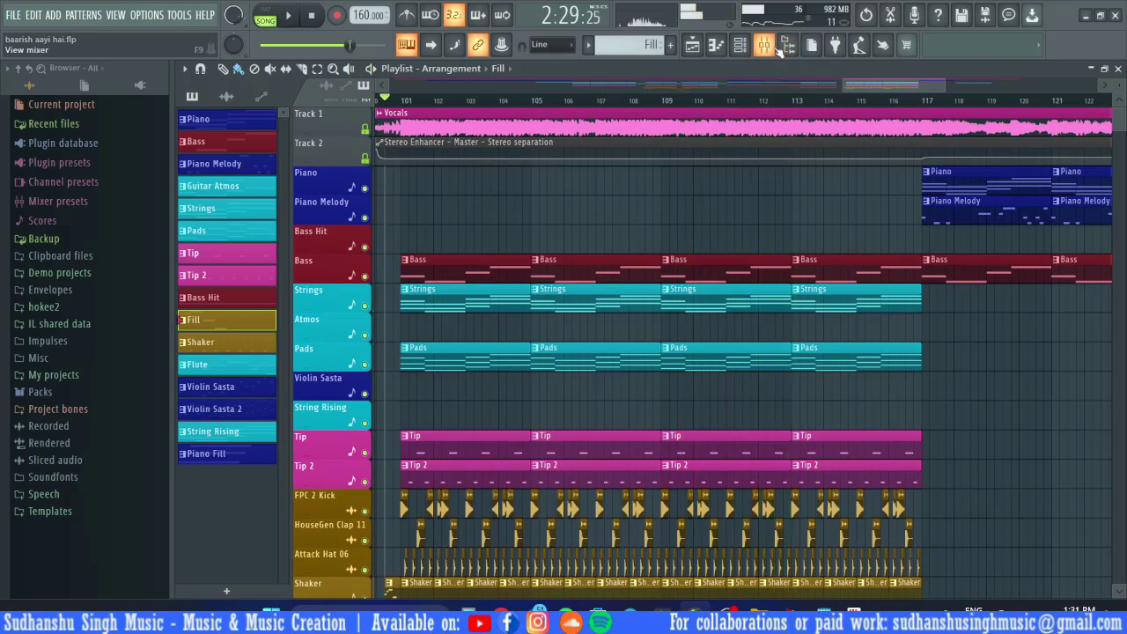
Check the Master track's effect slots in the mixer, play the section from the Fill clip, and reset the main volume to its default
left_click(778, 50)
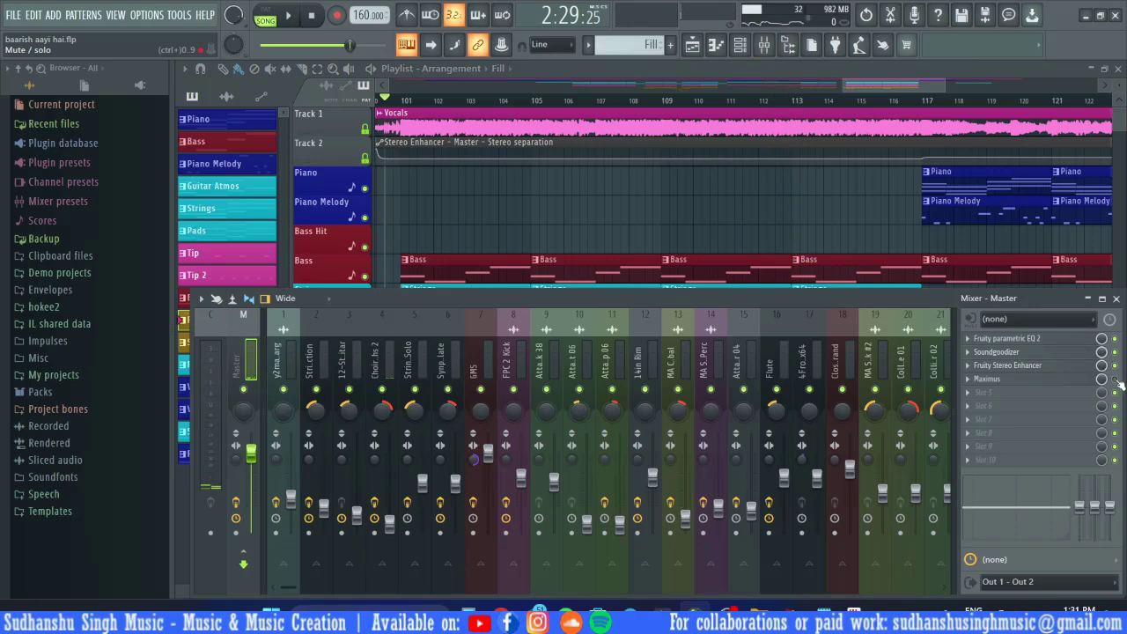
key("F9")
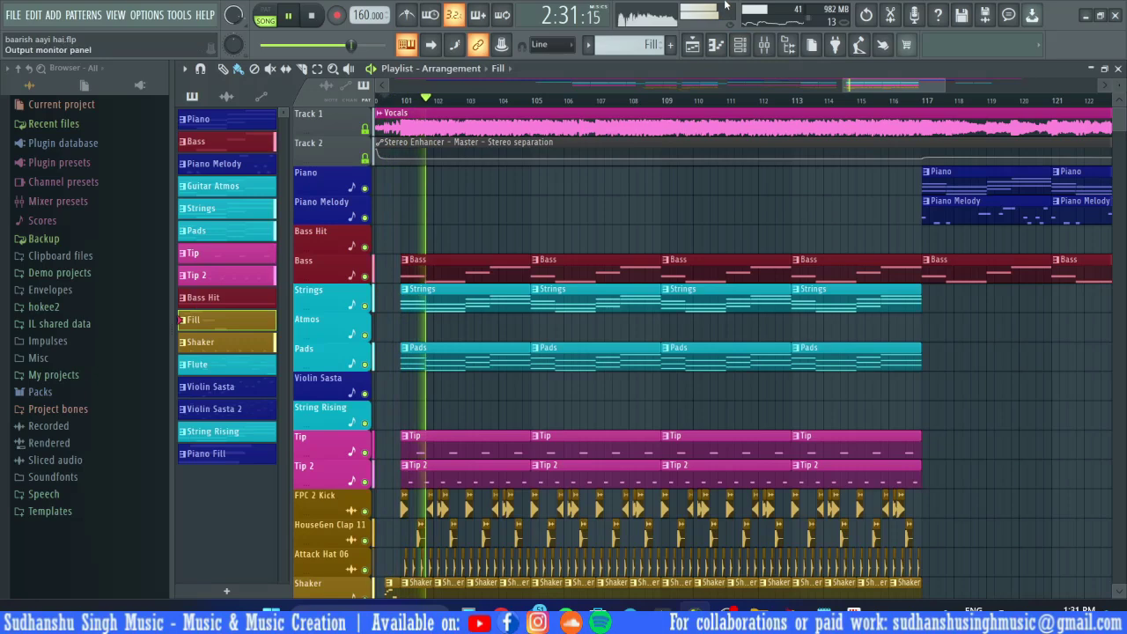
right_click(235, 18)
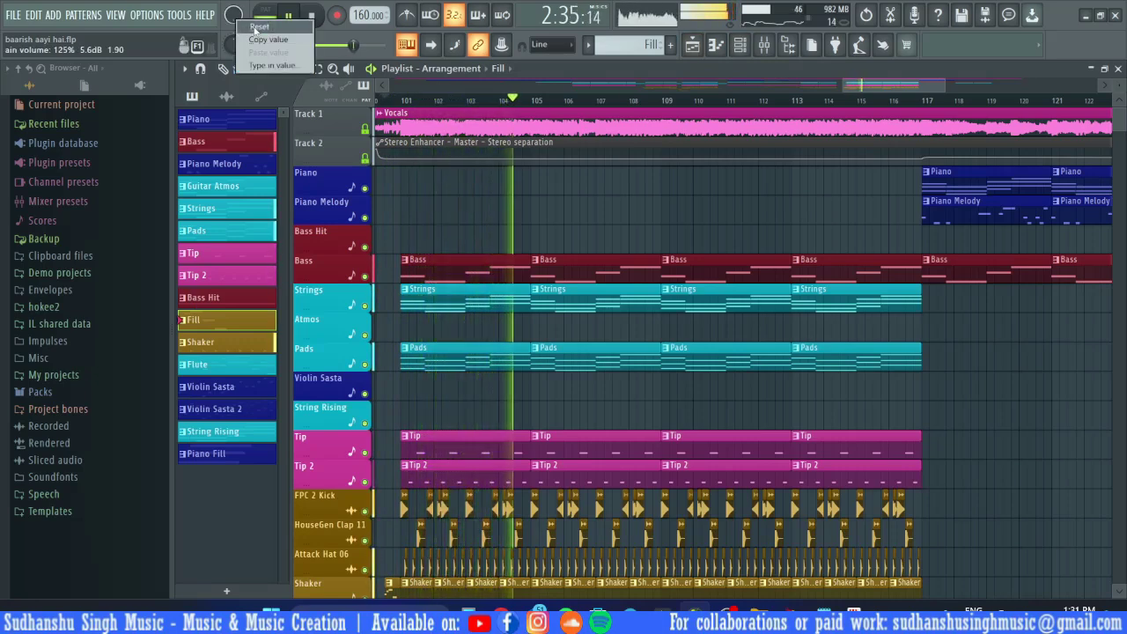
left_click(255, 27)
key("space")
Revisit the Maximus slot on the Master track in the mixer and replay the section from the Fill clip
left_click(767, 46)
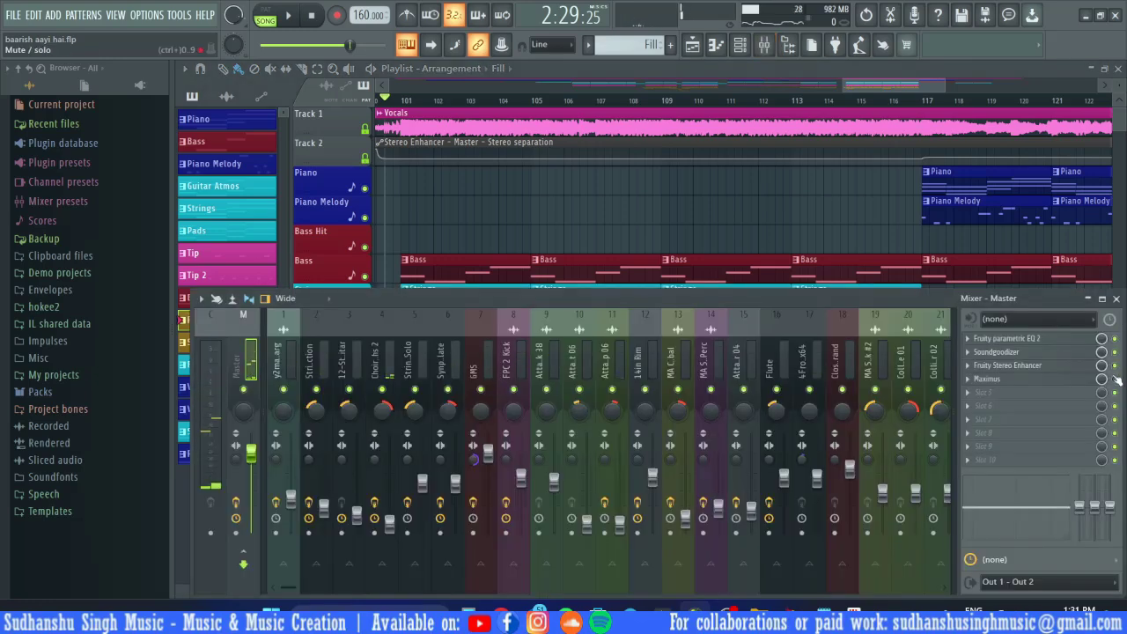
key("F9")
key("space")
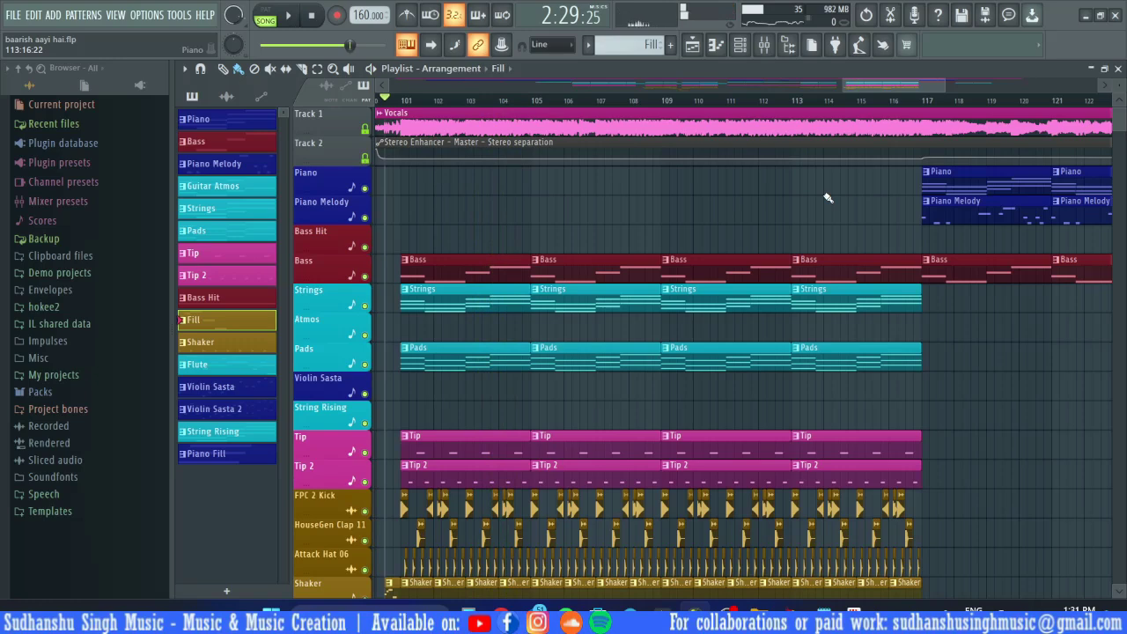
Place the playhead in bar 115 and play the ending through the Piano, Bass and Flute clips past bar 133
scroll(826, 197, "right", 3)
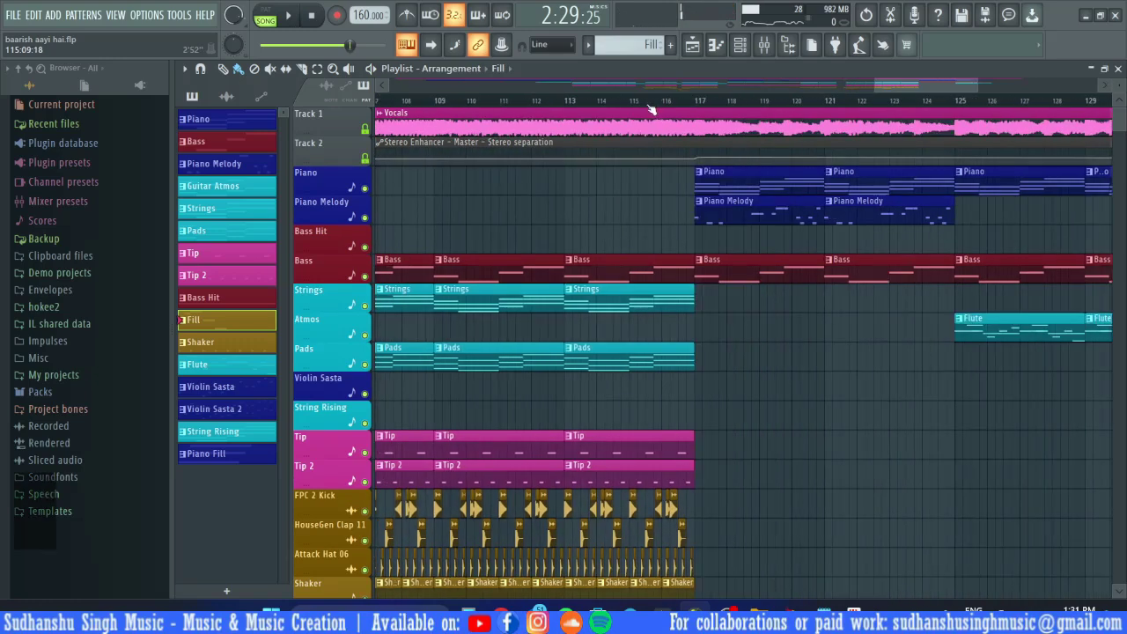
left_click(647, 102)
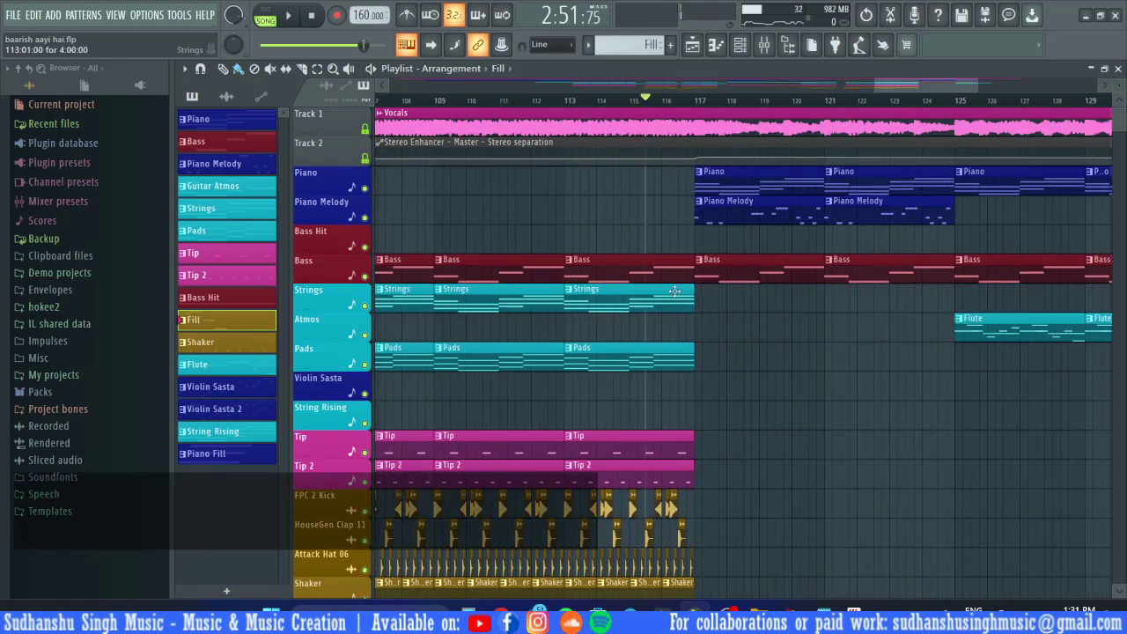
scroll(674, 291, "right", 3)
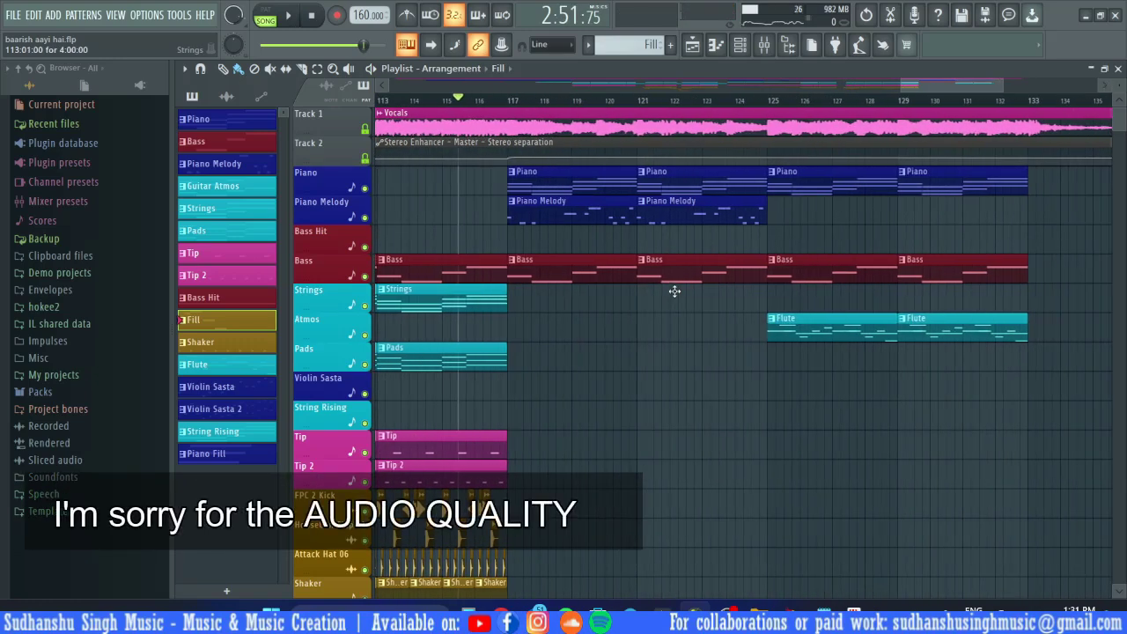
key("space")
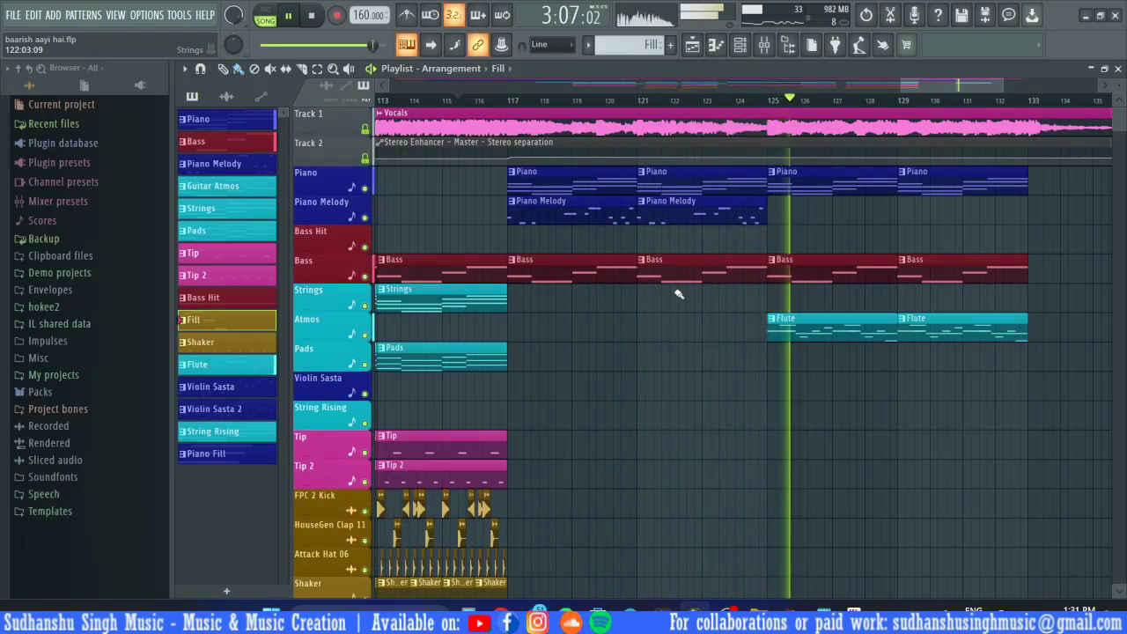
scroll(677, 294, "right", 1)
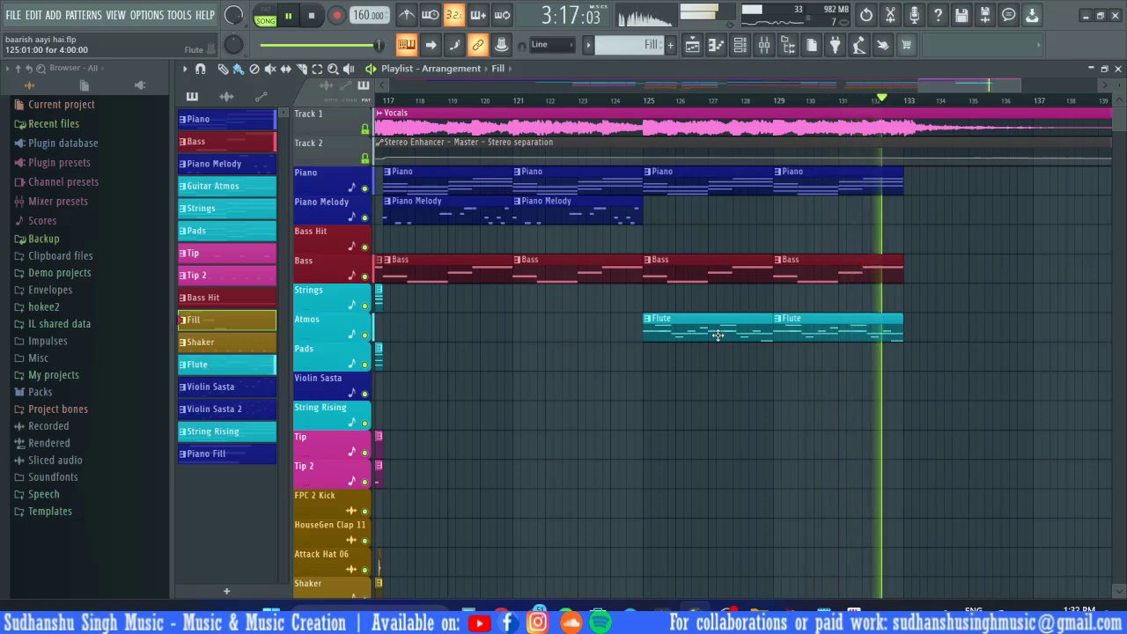
left_click(717, 335)
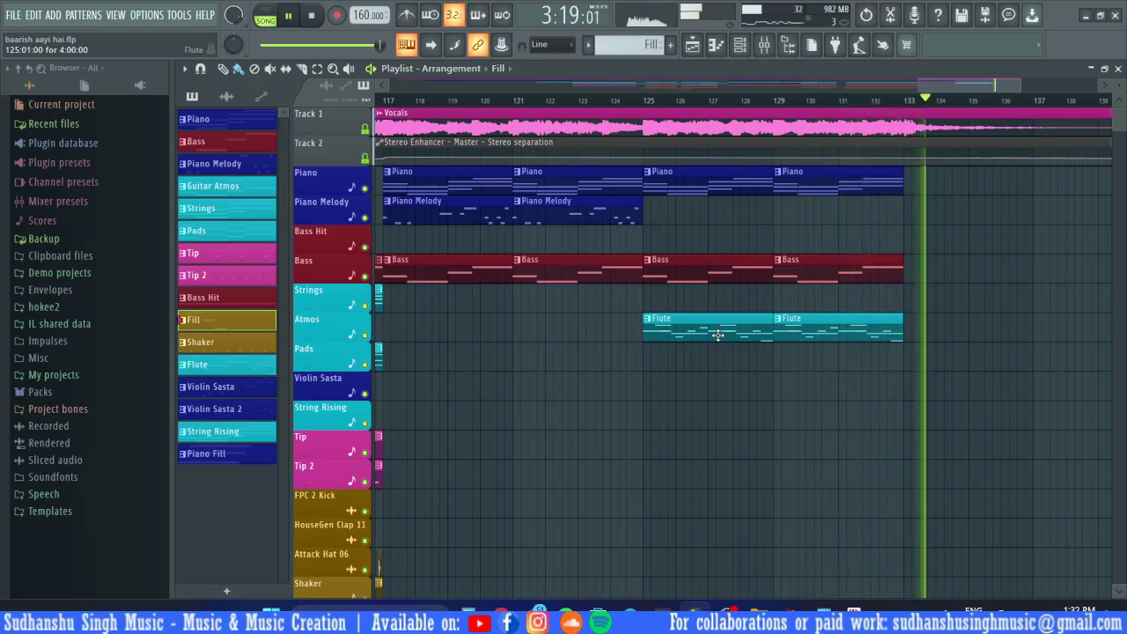
key("space")
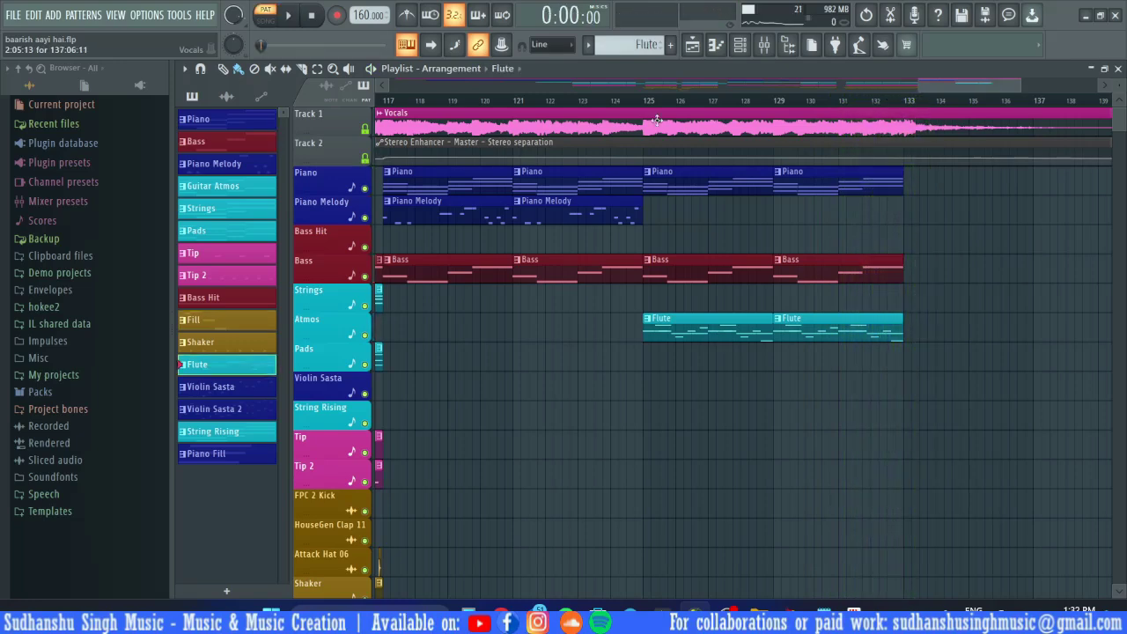
Open the Flute clip at bar 125, audition its notes in pattern mode, and return to the playlist
double_click(718, 334)
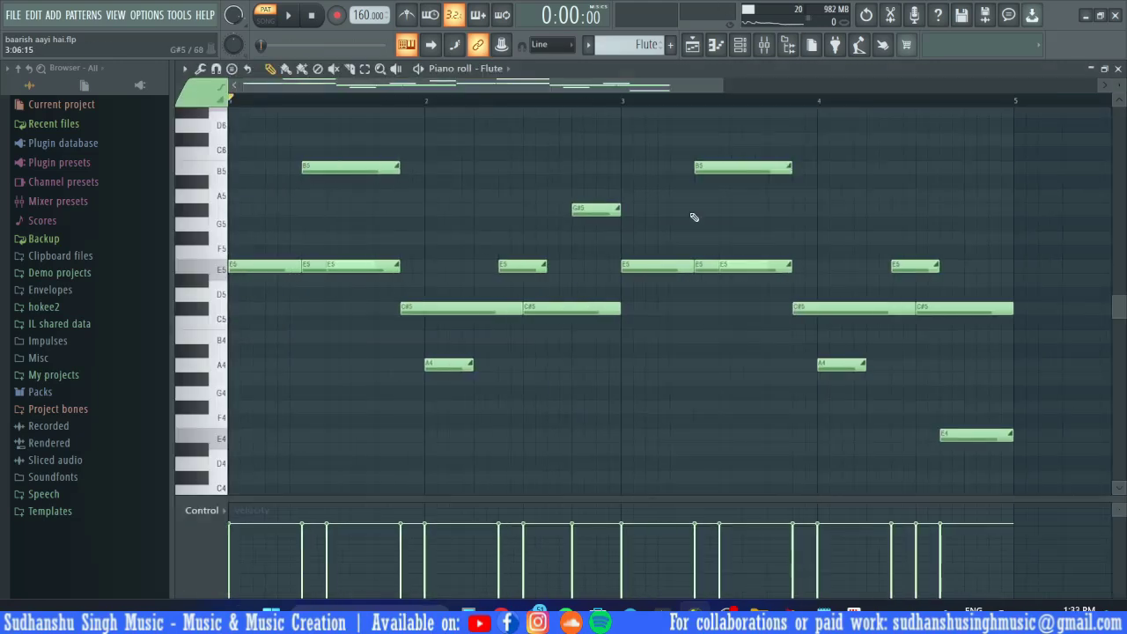
key("space")
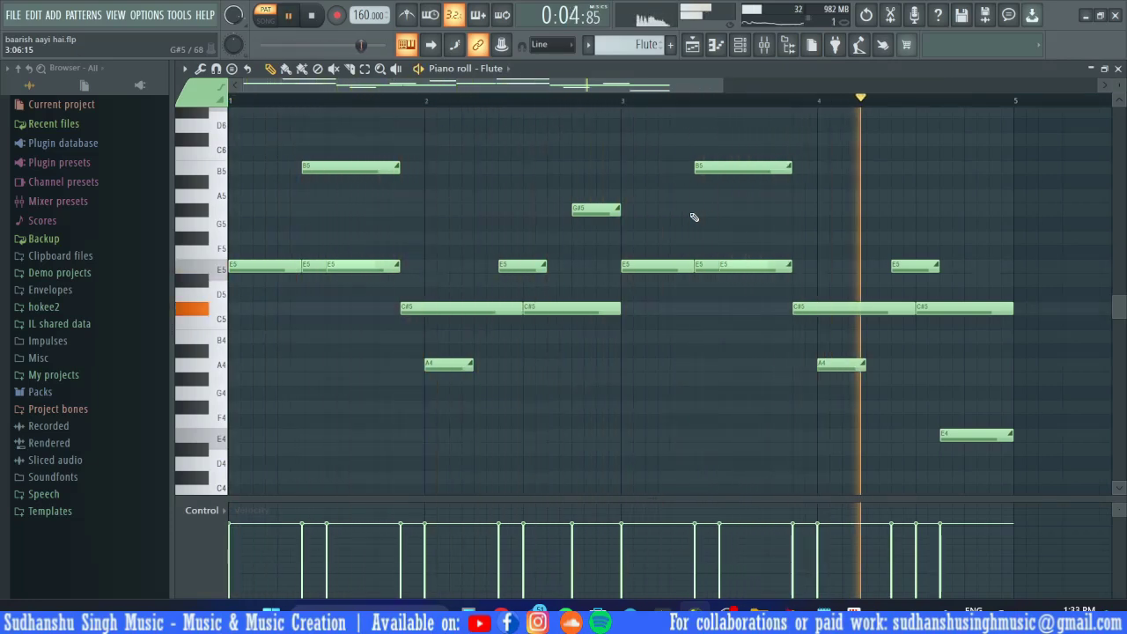
key("space")
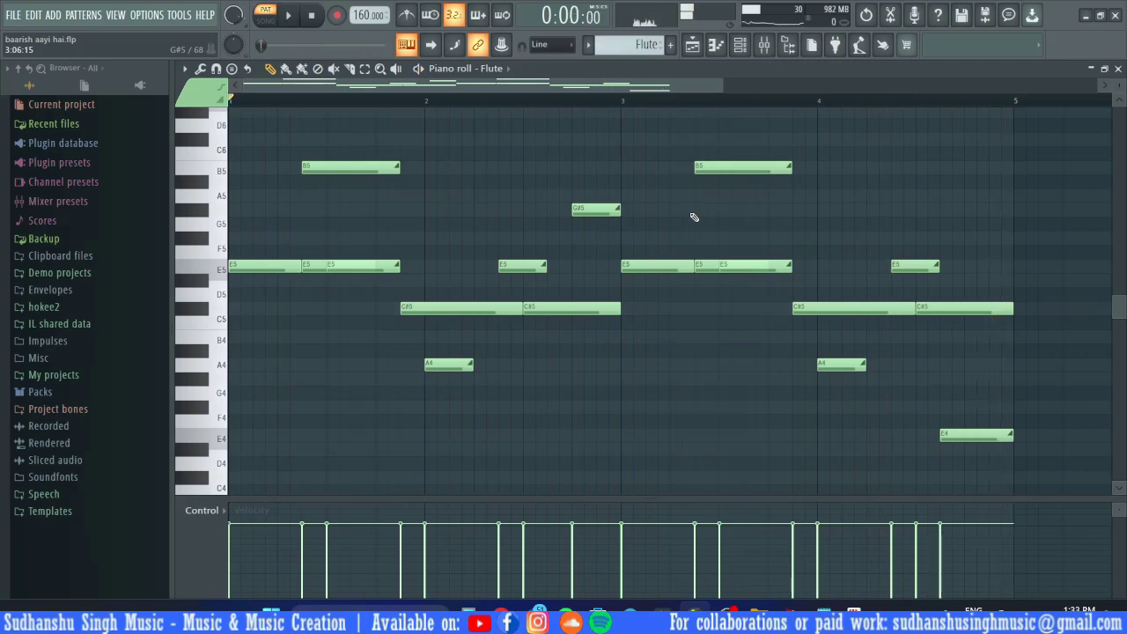
left_click(700, 45)
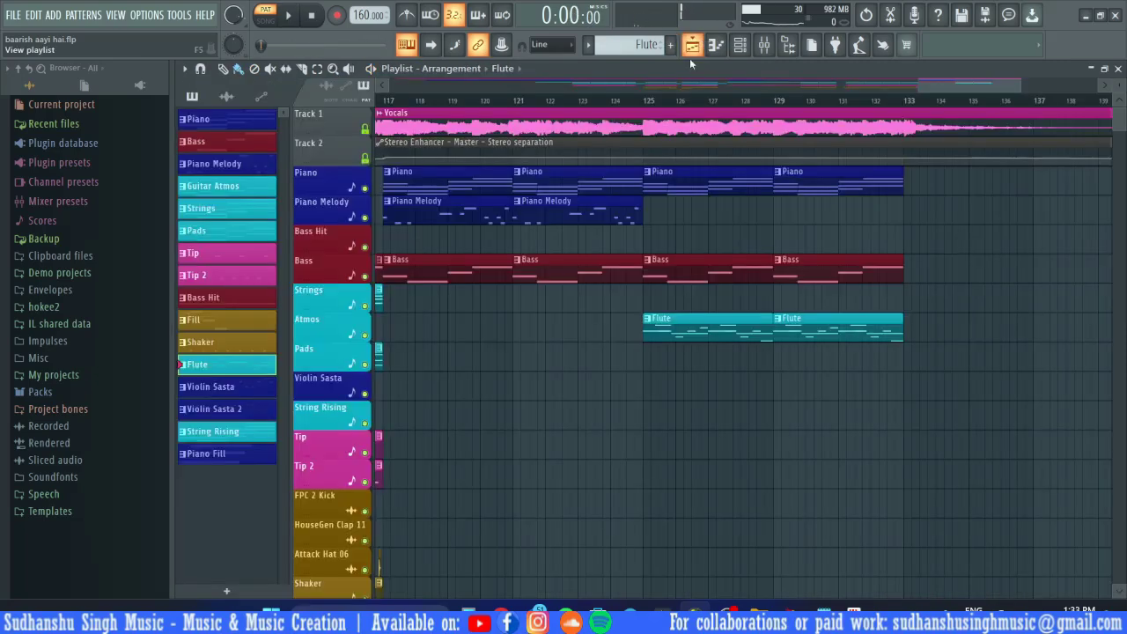
Play the song from bar 125 in song mode, follow the Flute notes in the piano roll, and stop playback
left_click(648, 100)
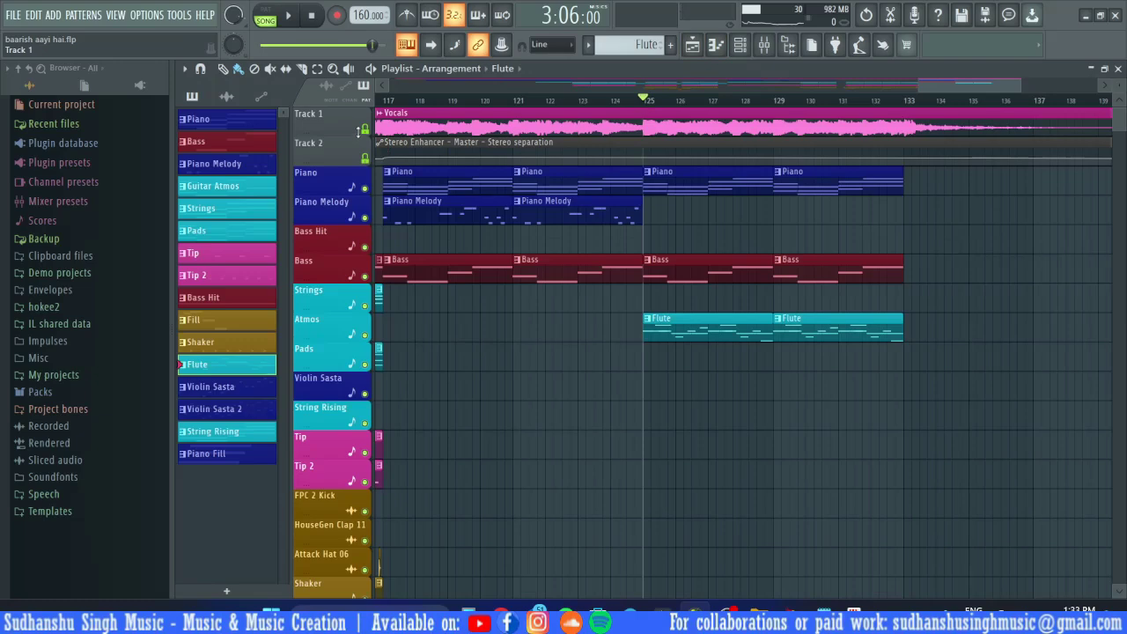
key("space")
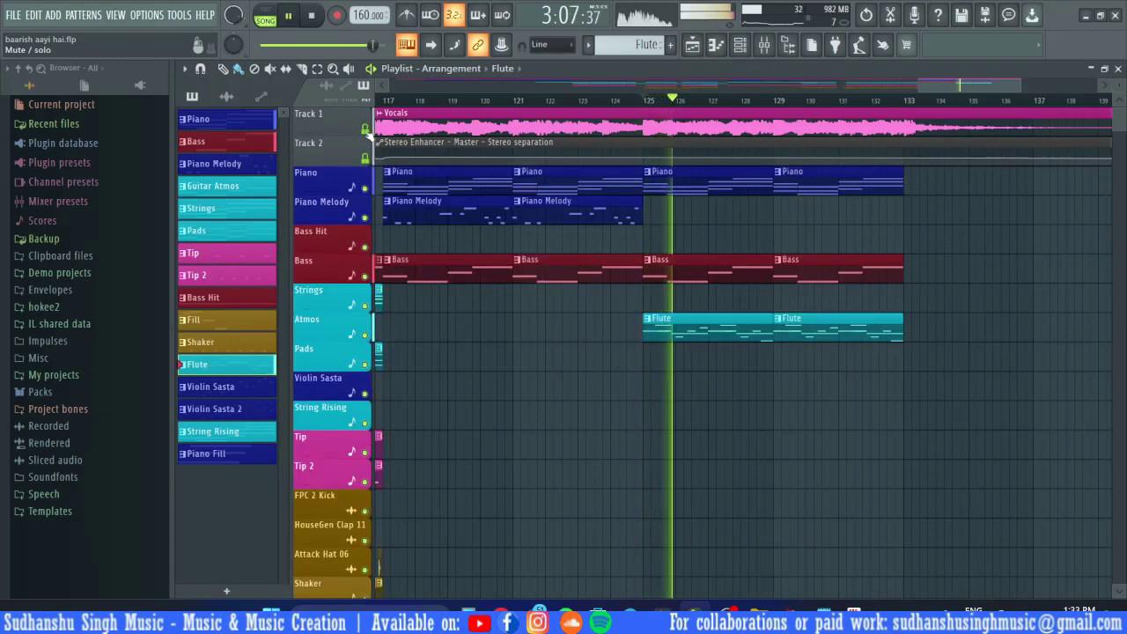
double_click(713, 333)
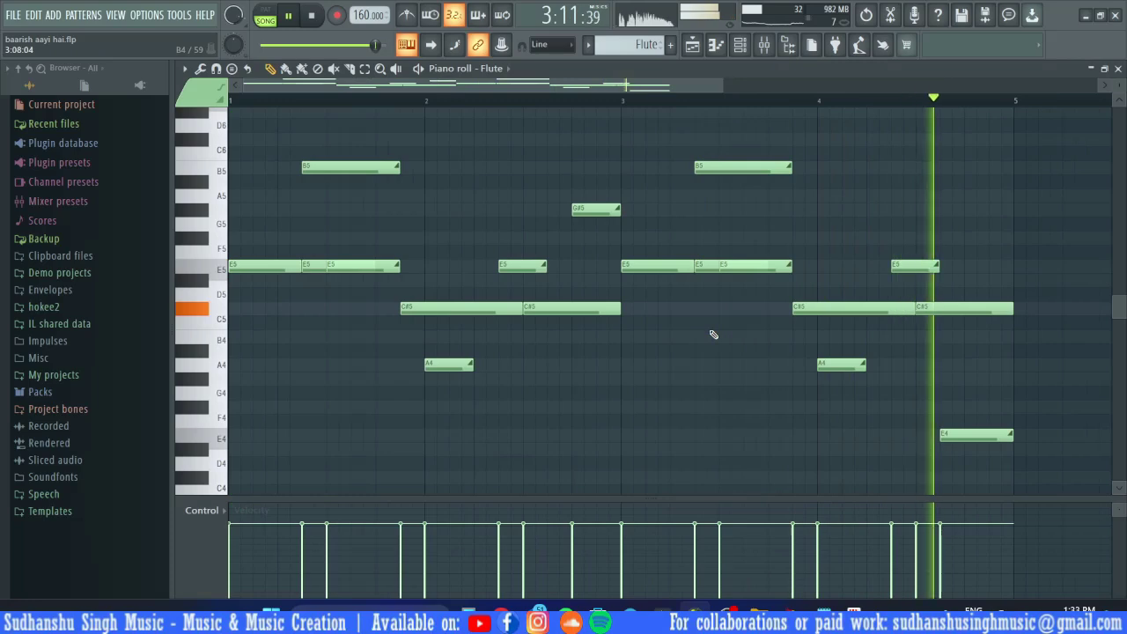
key("space")
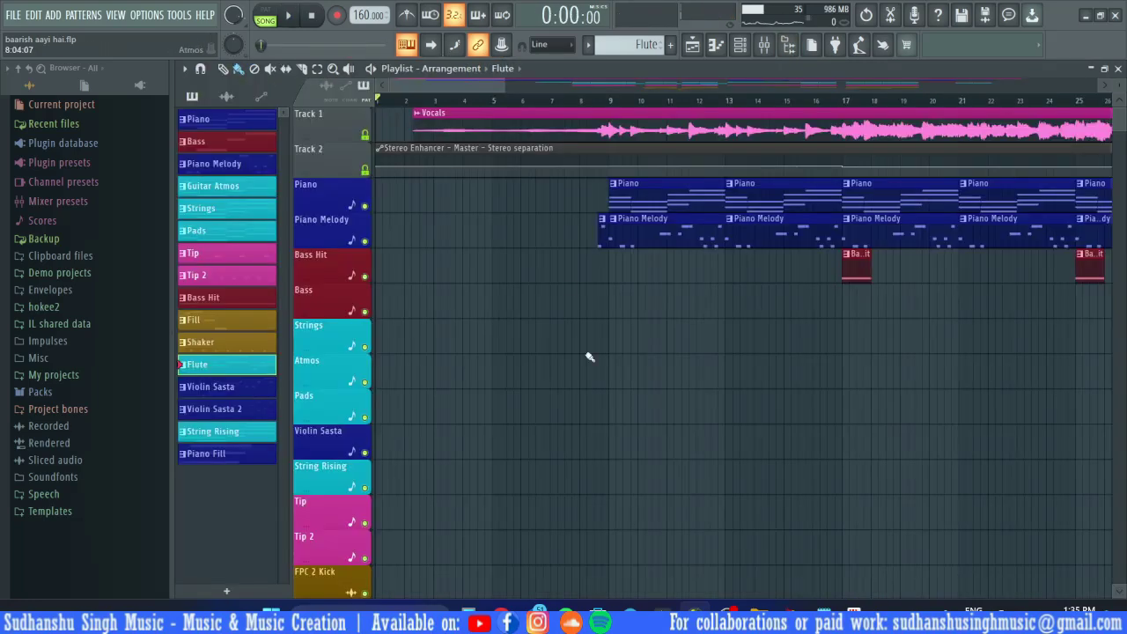
Show the whole arrangement in the playlist, from the first bar to the end of the vocals
right_click(589, 357, "ctrl")
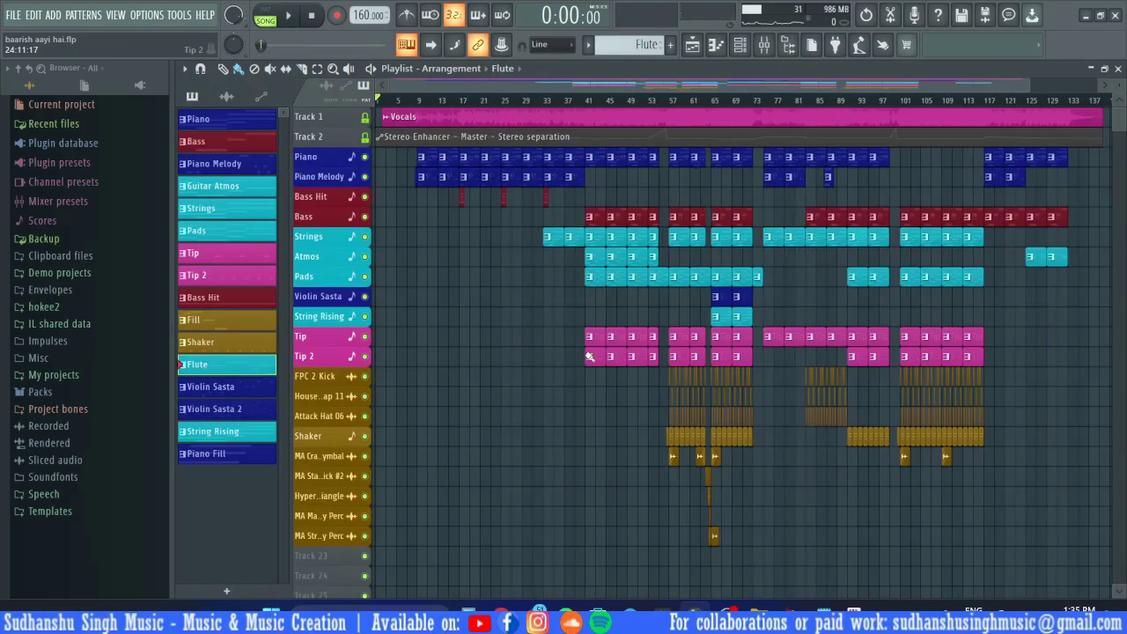